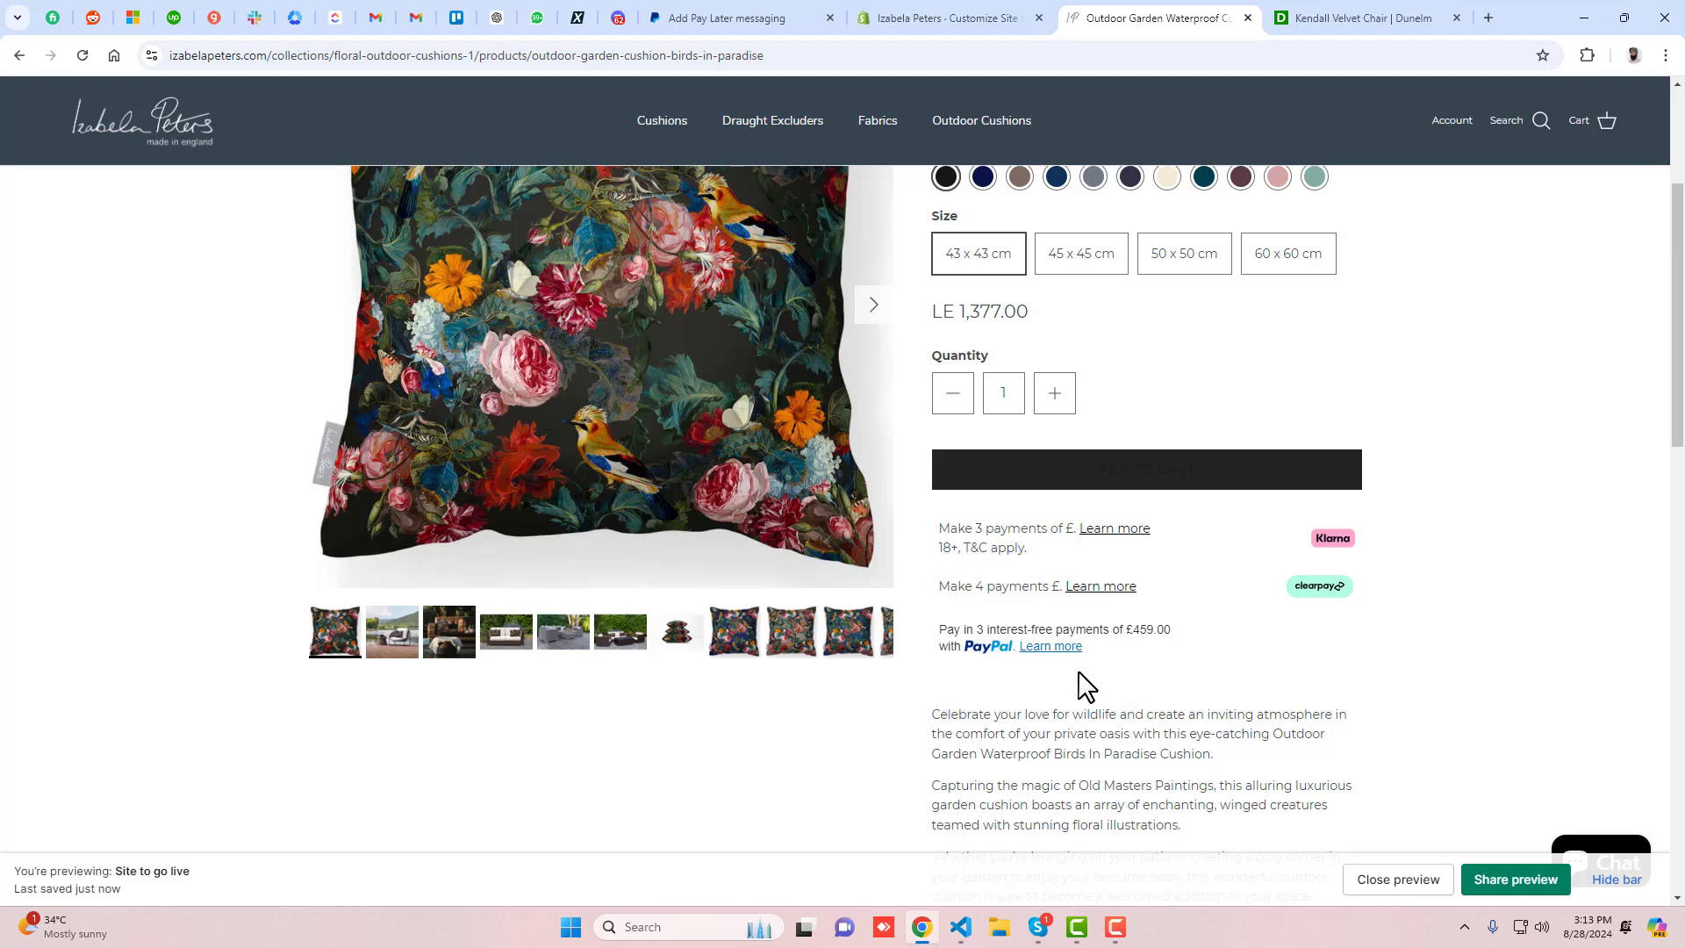
# Check PayPal's Pay in 3 details with the £459.00 instalment amounts, then close them.
pyautogui.click(1051, 650)
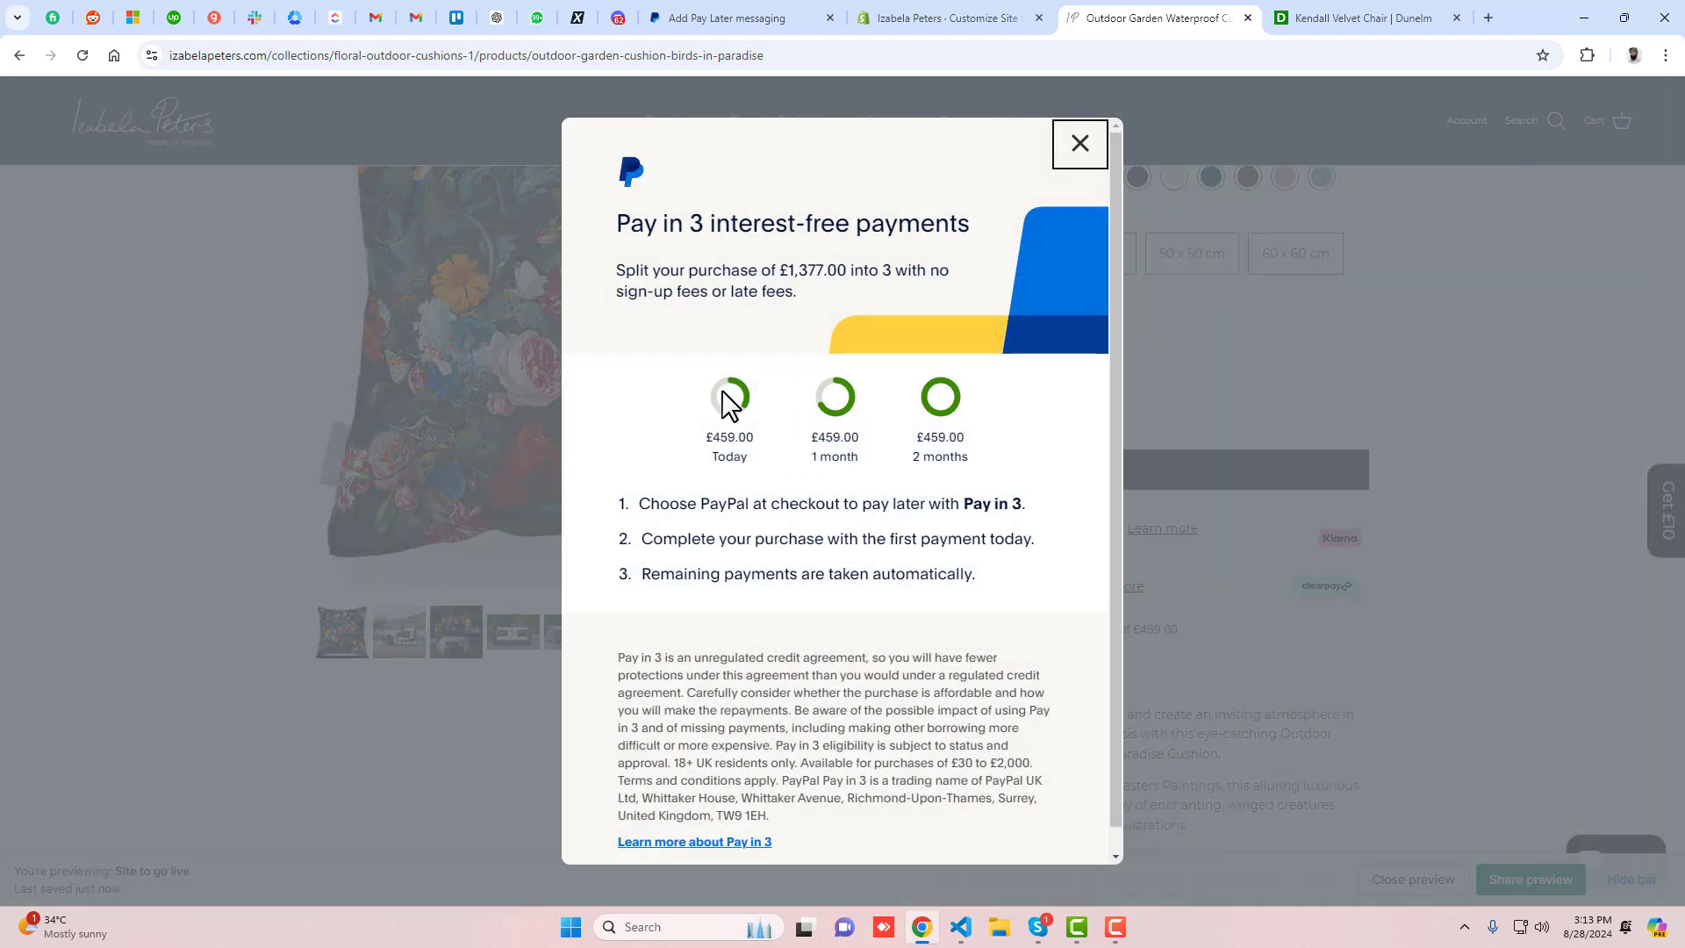
pyautogui.moveTo(698, 440); pyautogui.dragTo(996, 451)
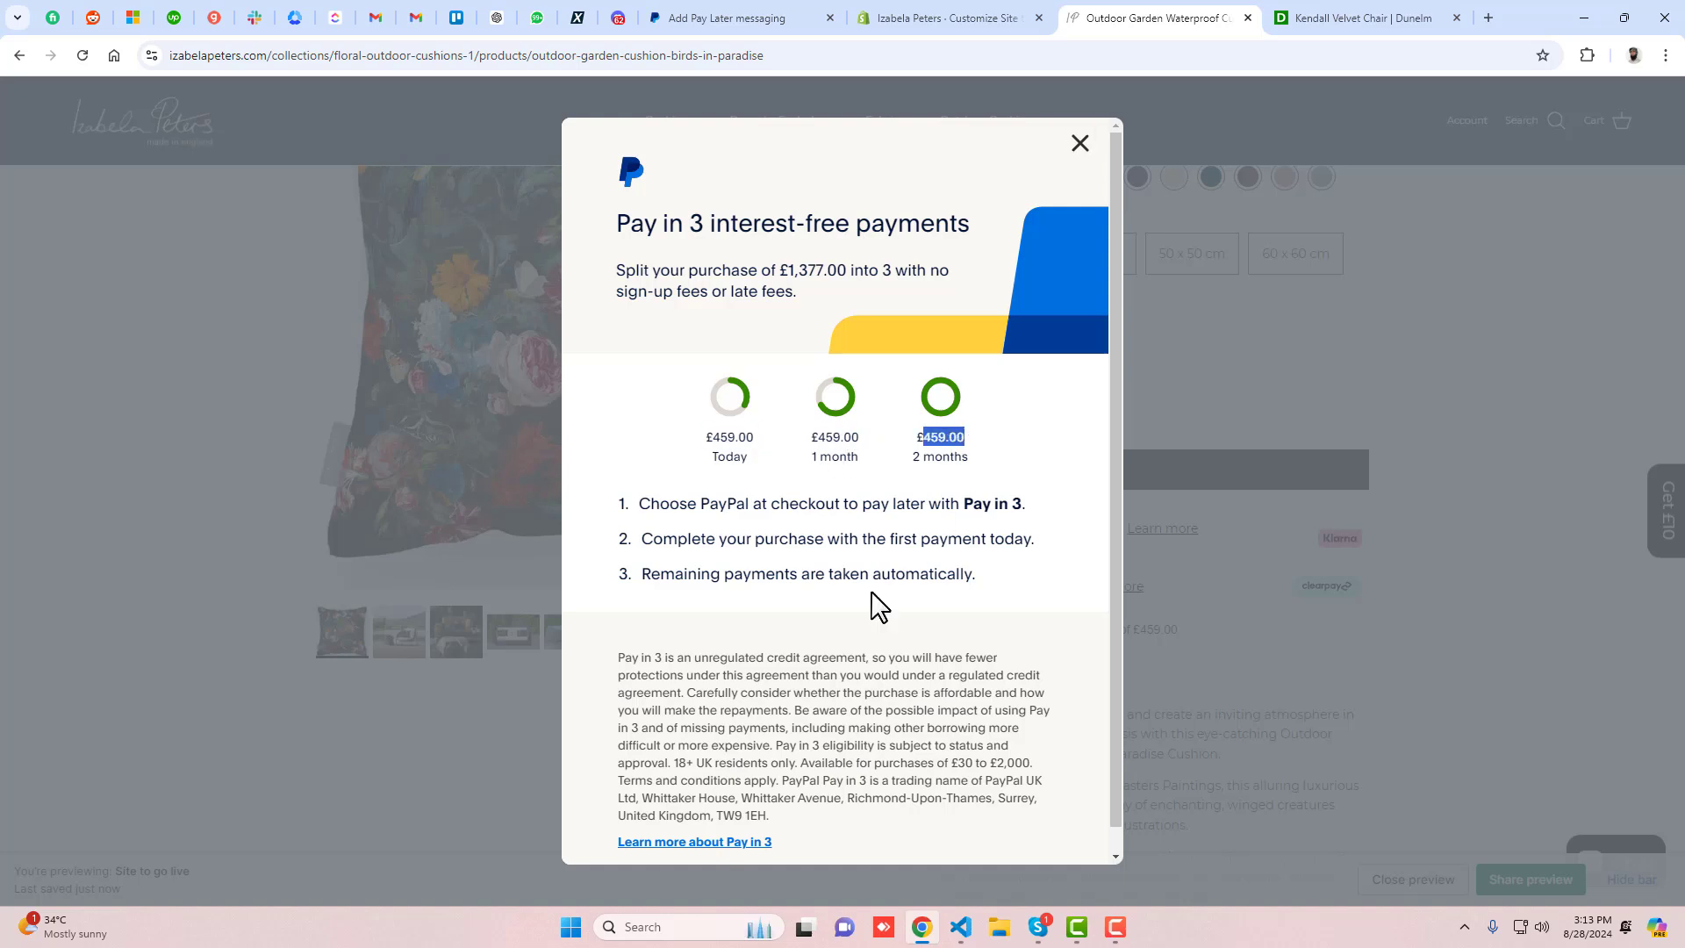
pyautogui.scroll(-1, 838, 605)
pyautogui.scroll(1, 838, 606)
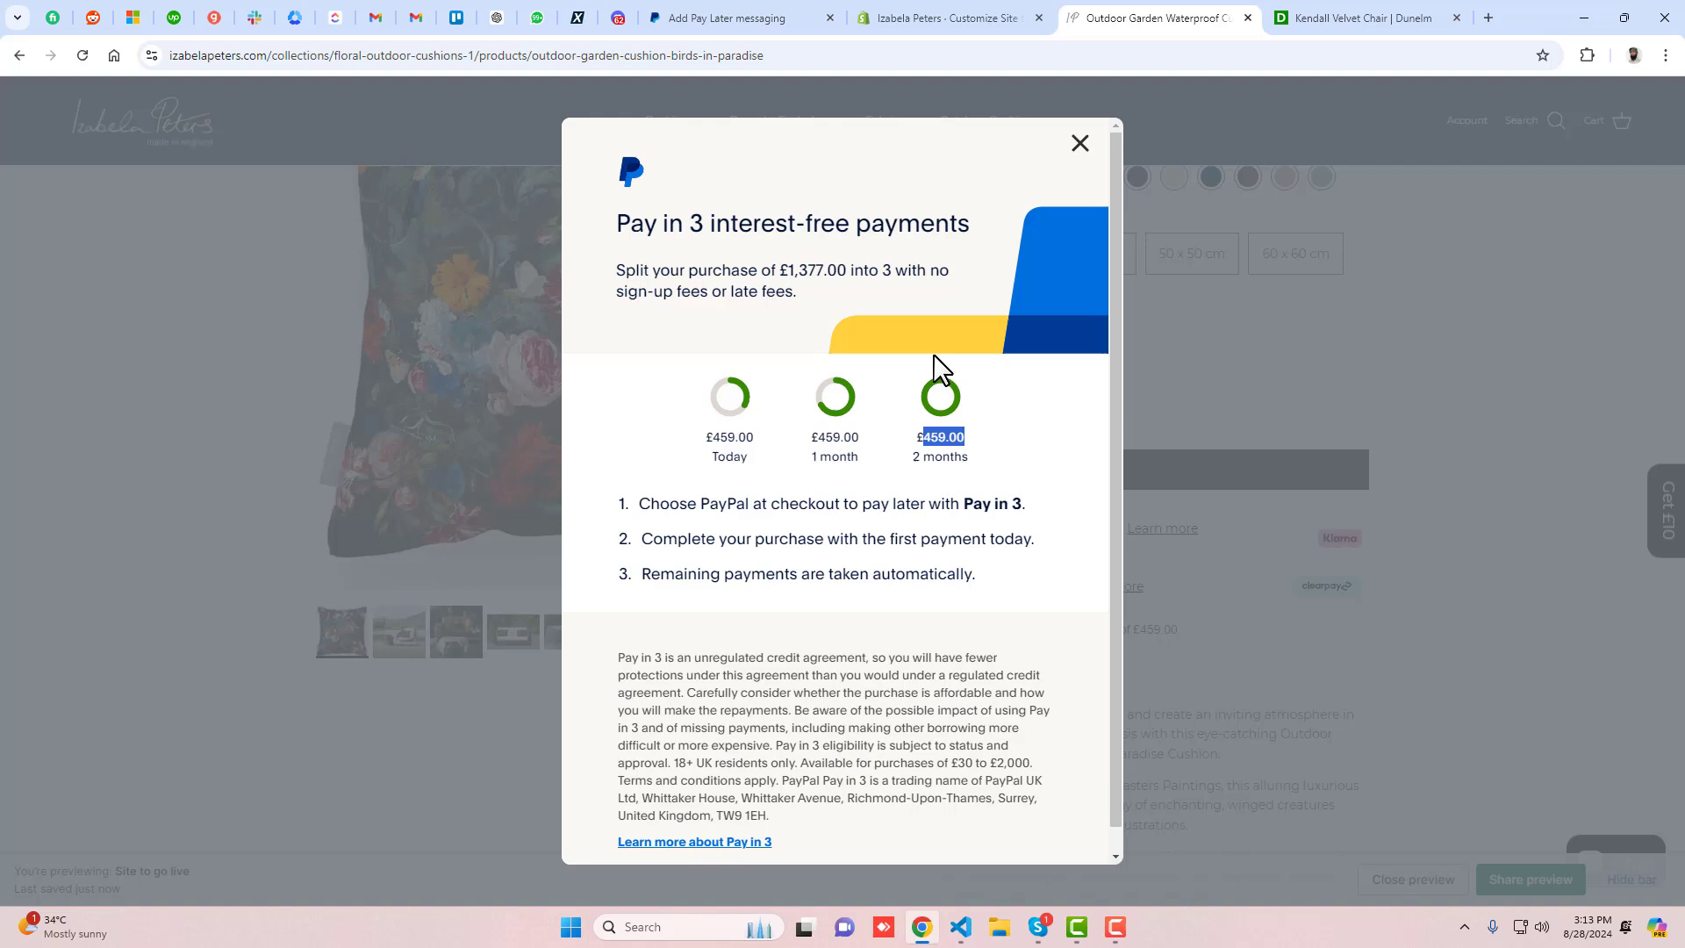
pyautogui.click(1079, 144)
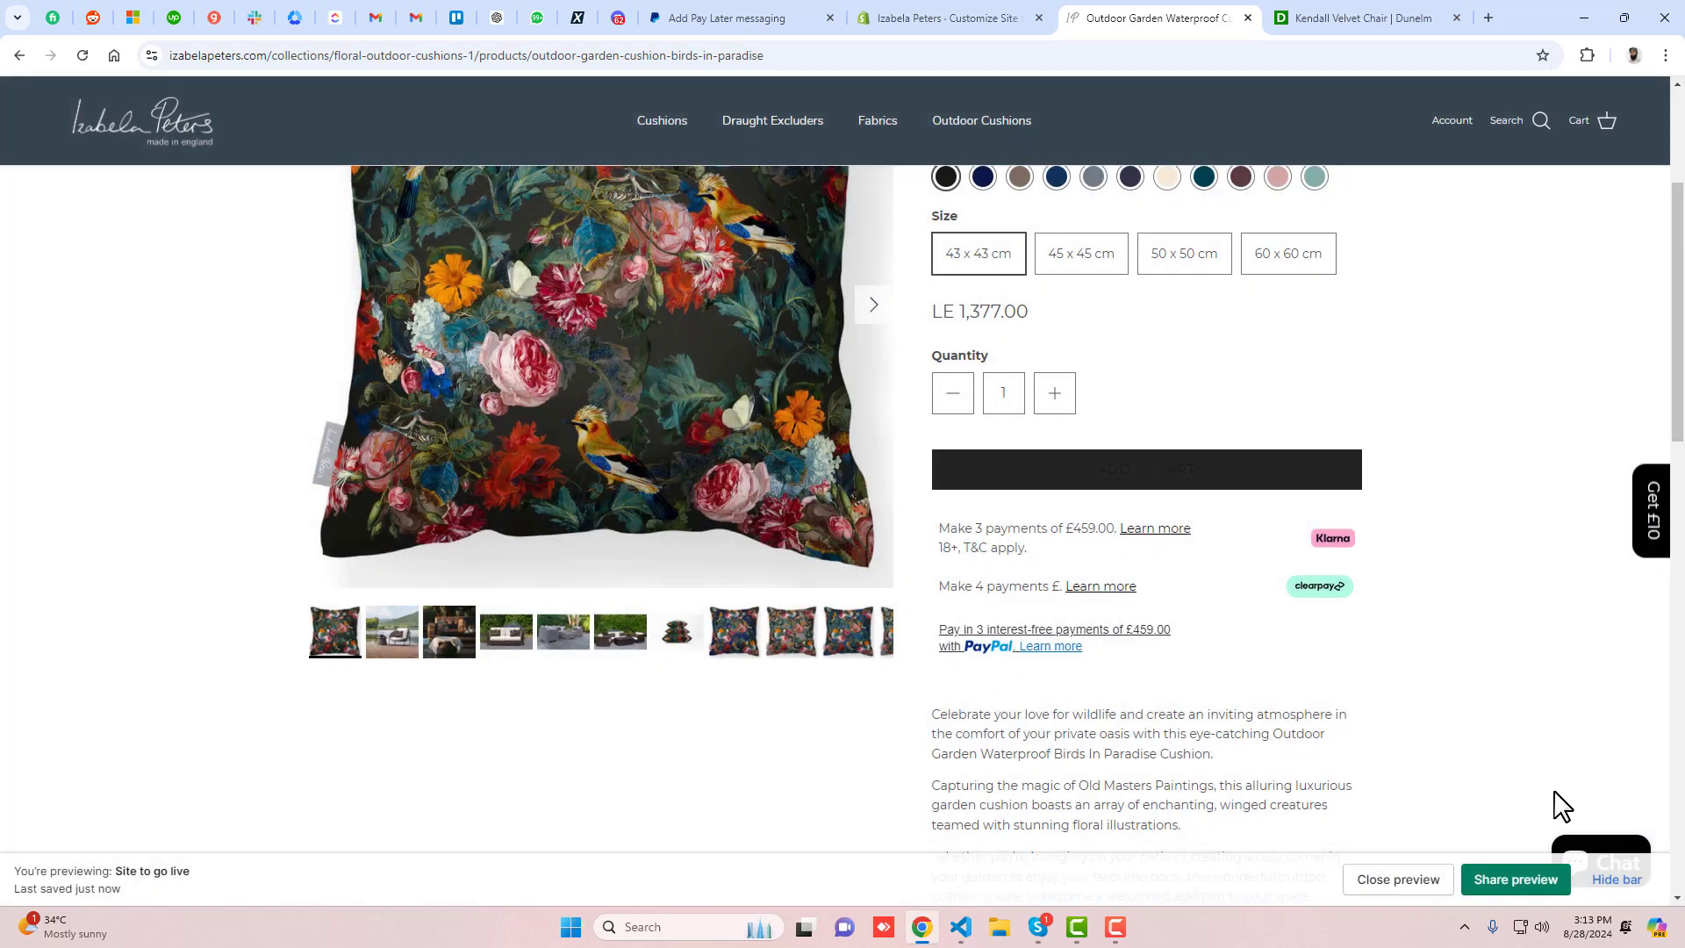
# Hide the theme preview bar and review the Pay in 3 instalment amounts again.
pyautogui.click(1617, 880)
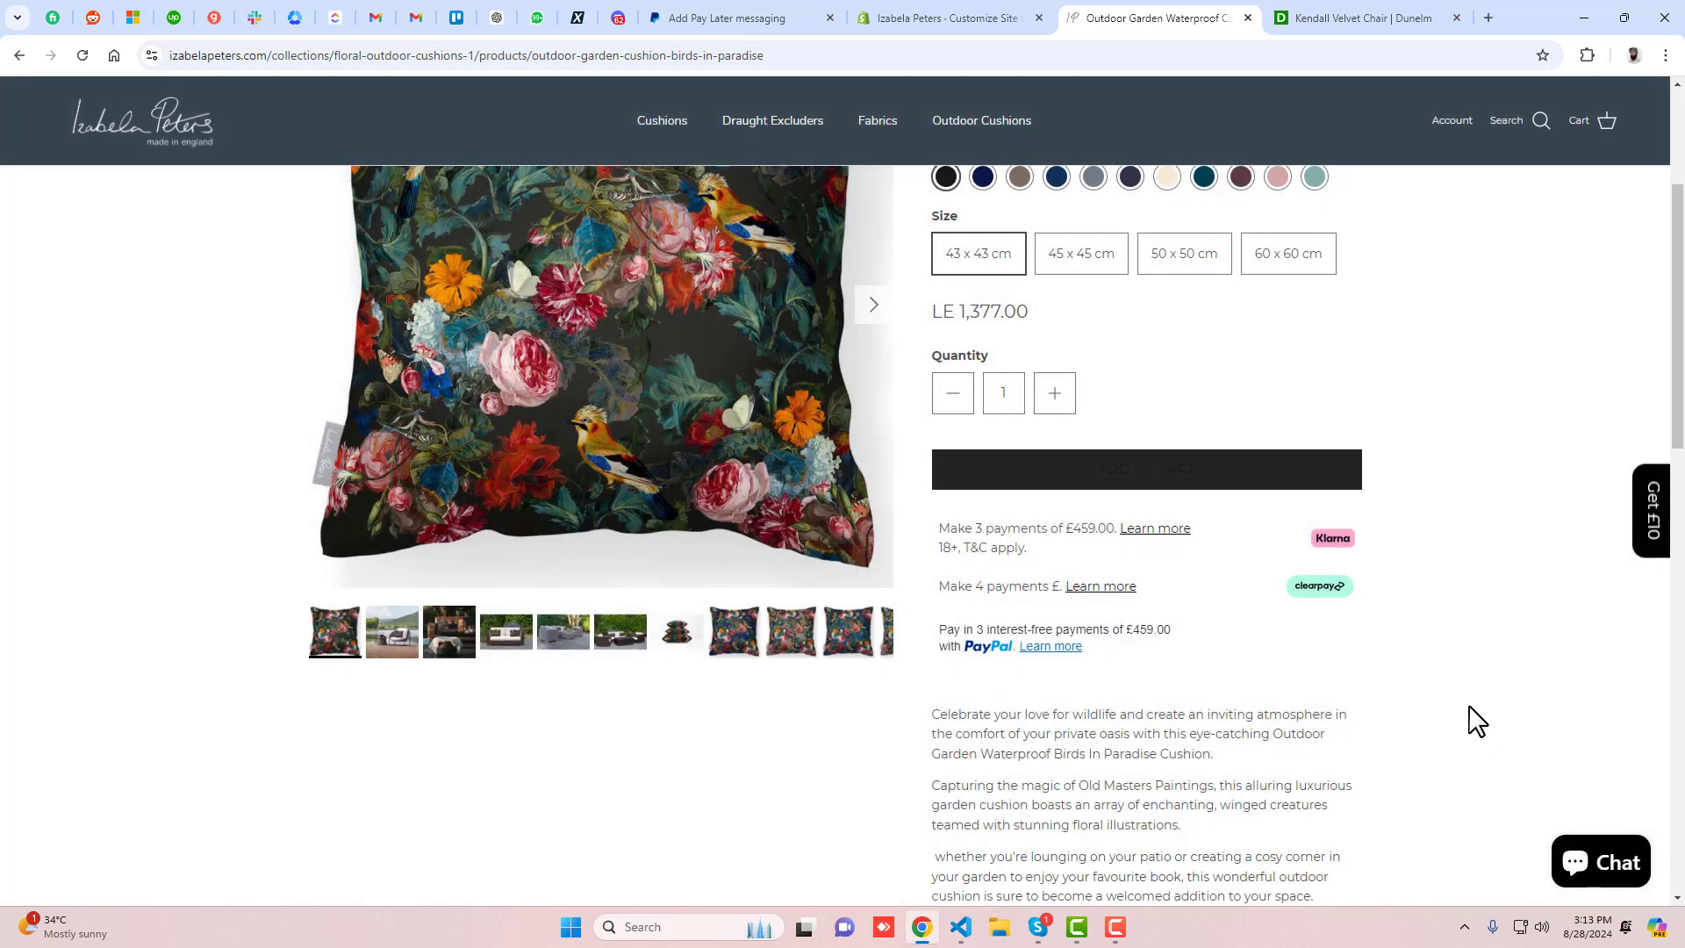
pyautogui.click(1049, 650)
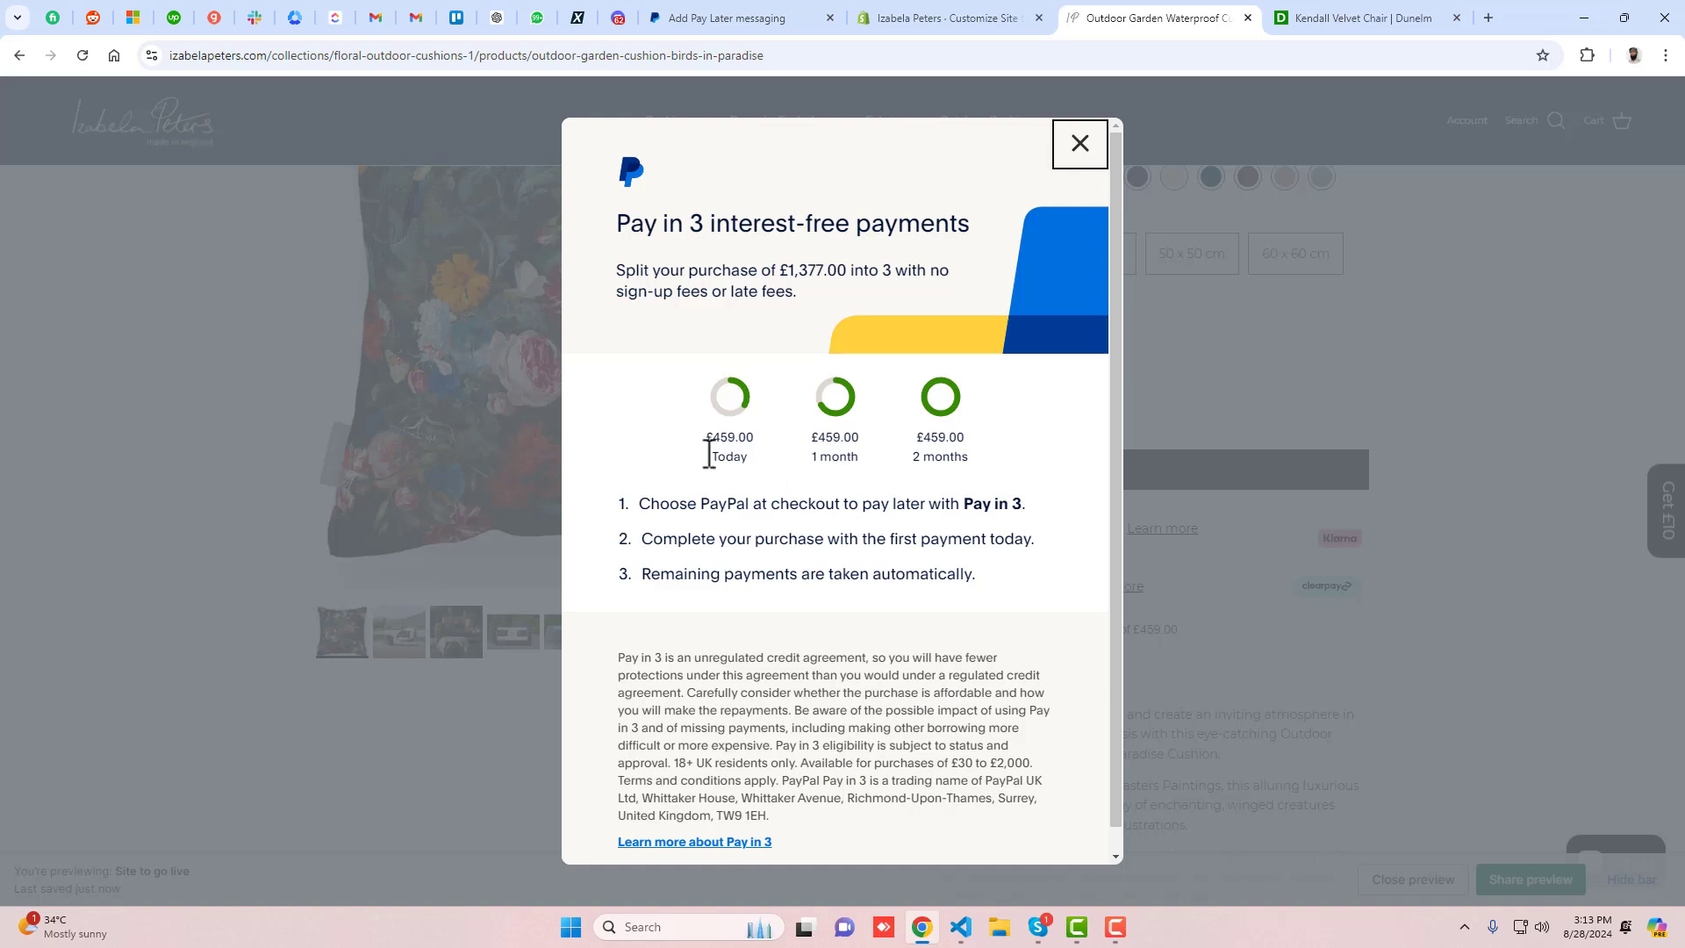
pyautogui.moveTo(702, 437); pyautogui.dragTo(1003, 454)
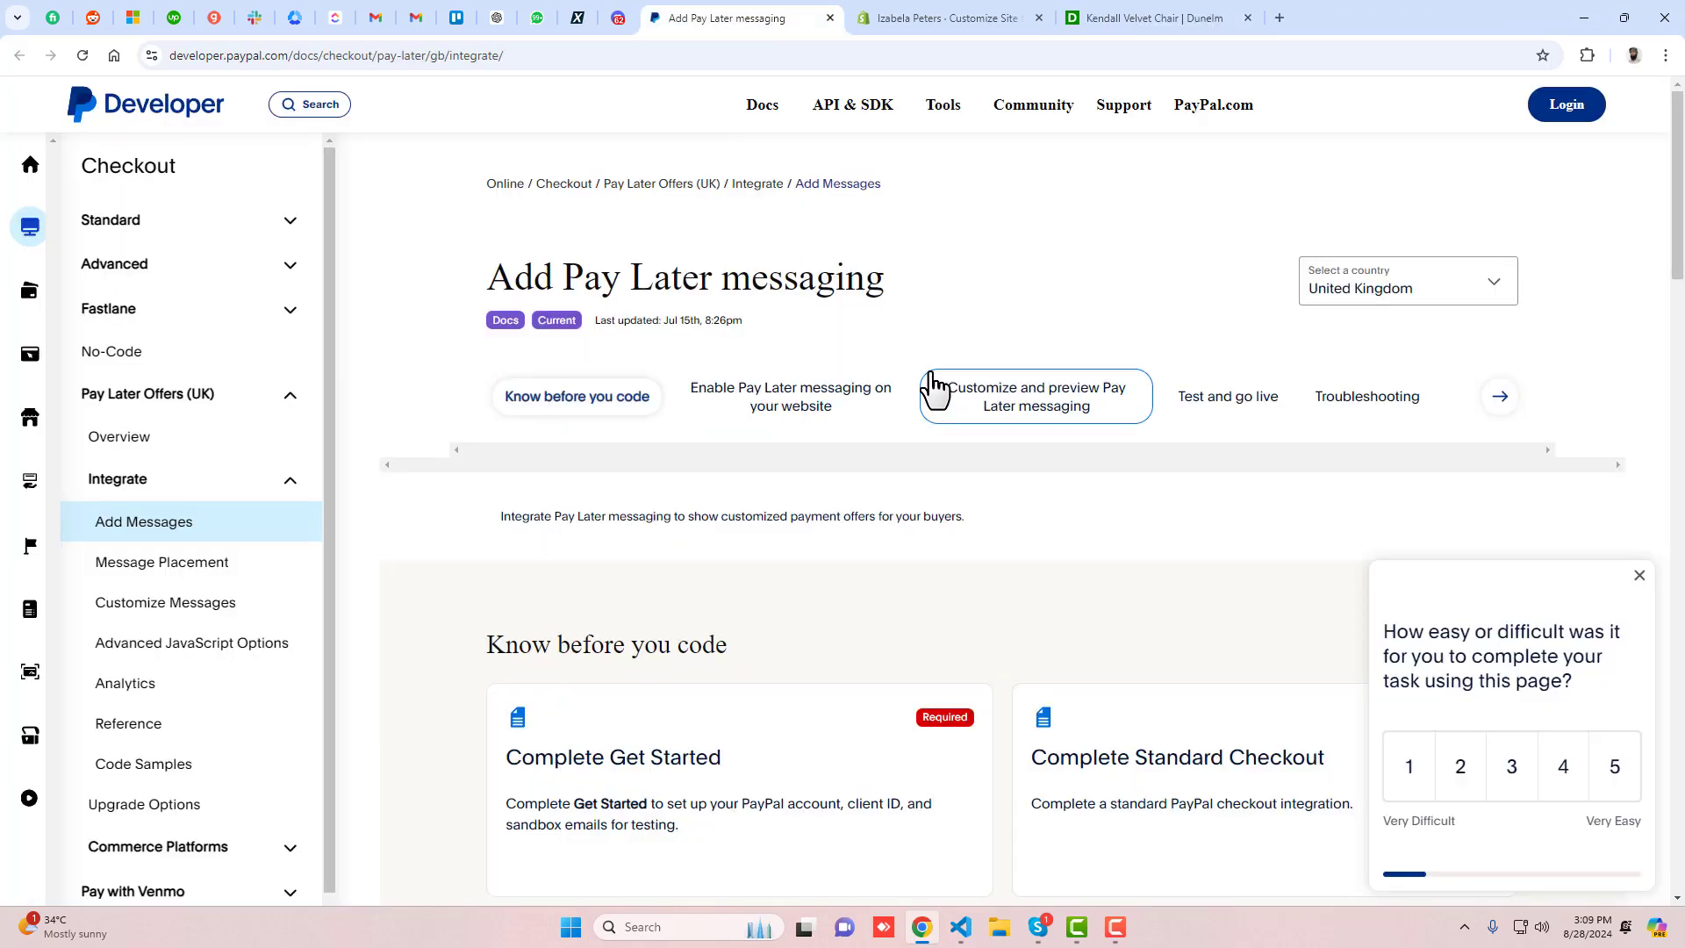
# Dismiss the page feedback survey and scroll down to the SDK script.
pyautogui.scroll(-3, 933, 379)
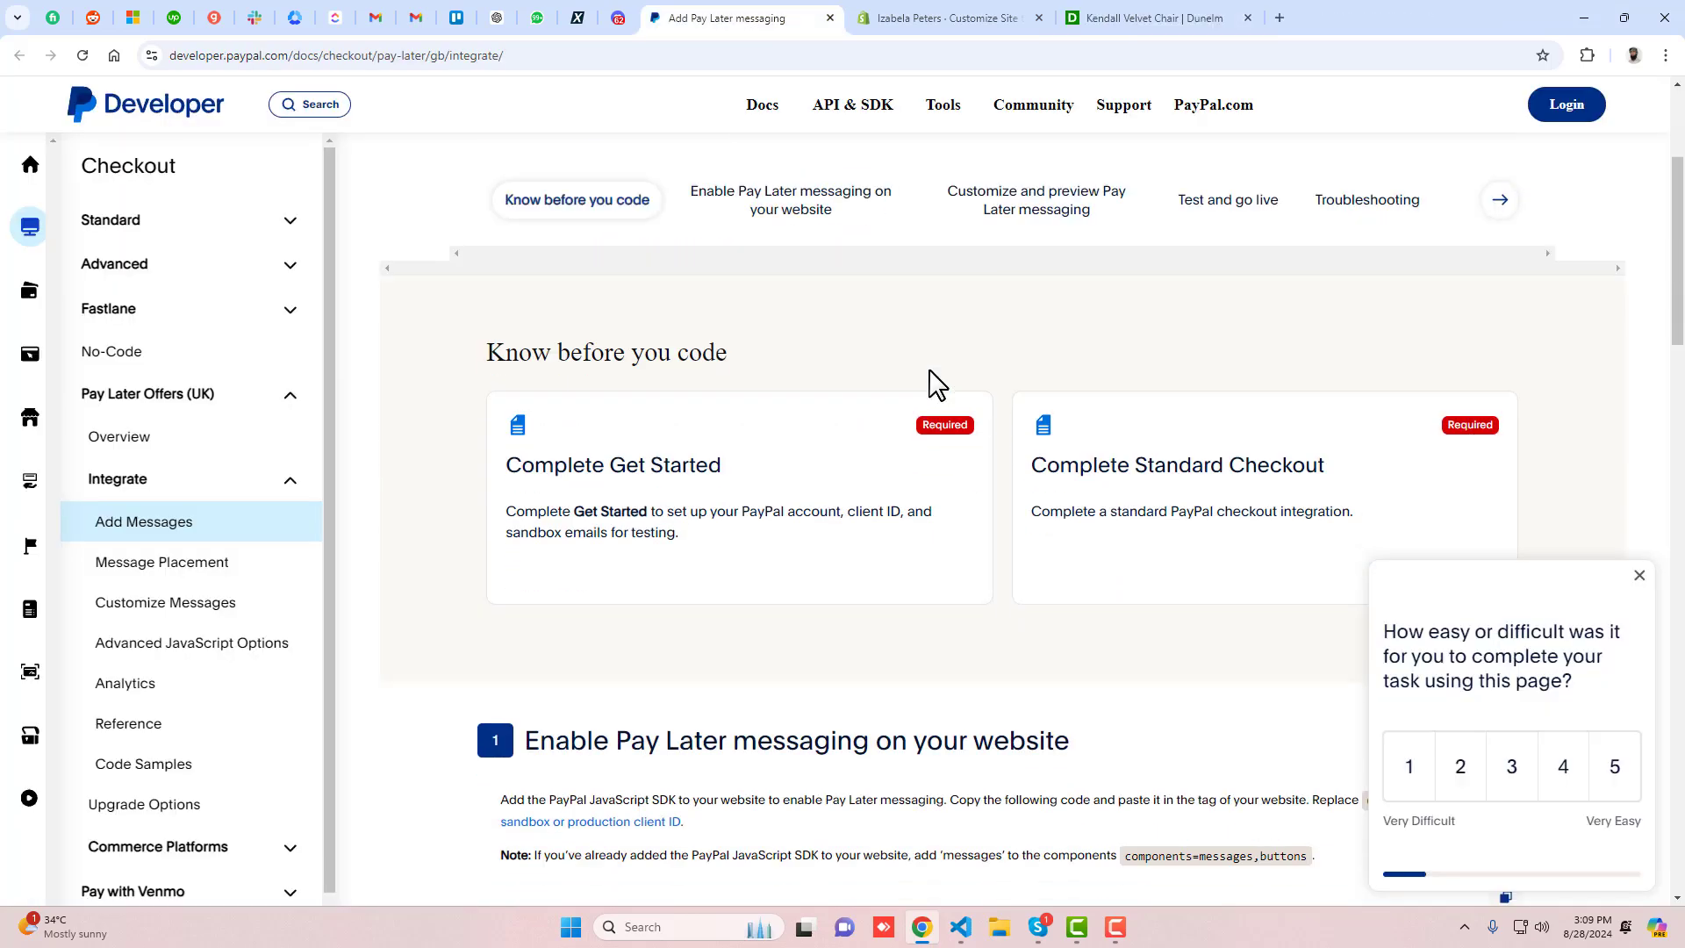
pyautogui.click(1640, 579)
pyautogui.scroll(-3, 1163, 534)
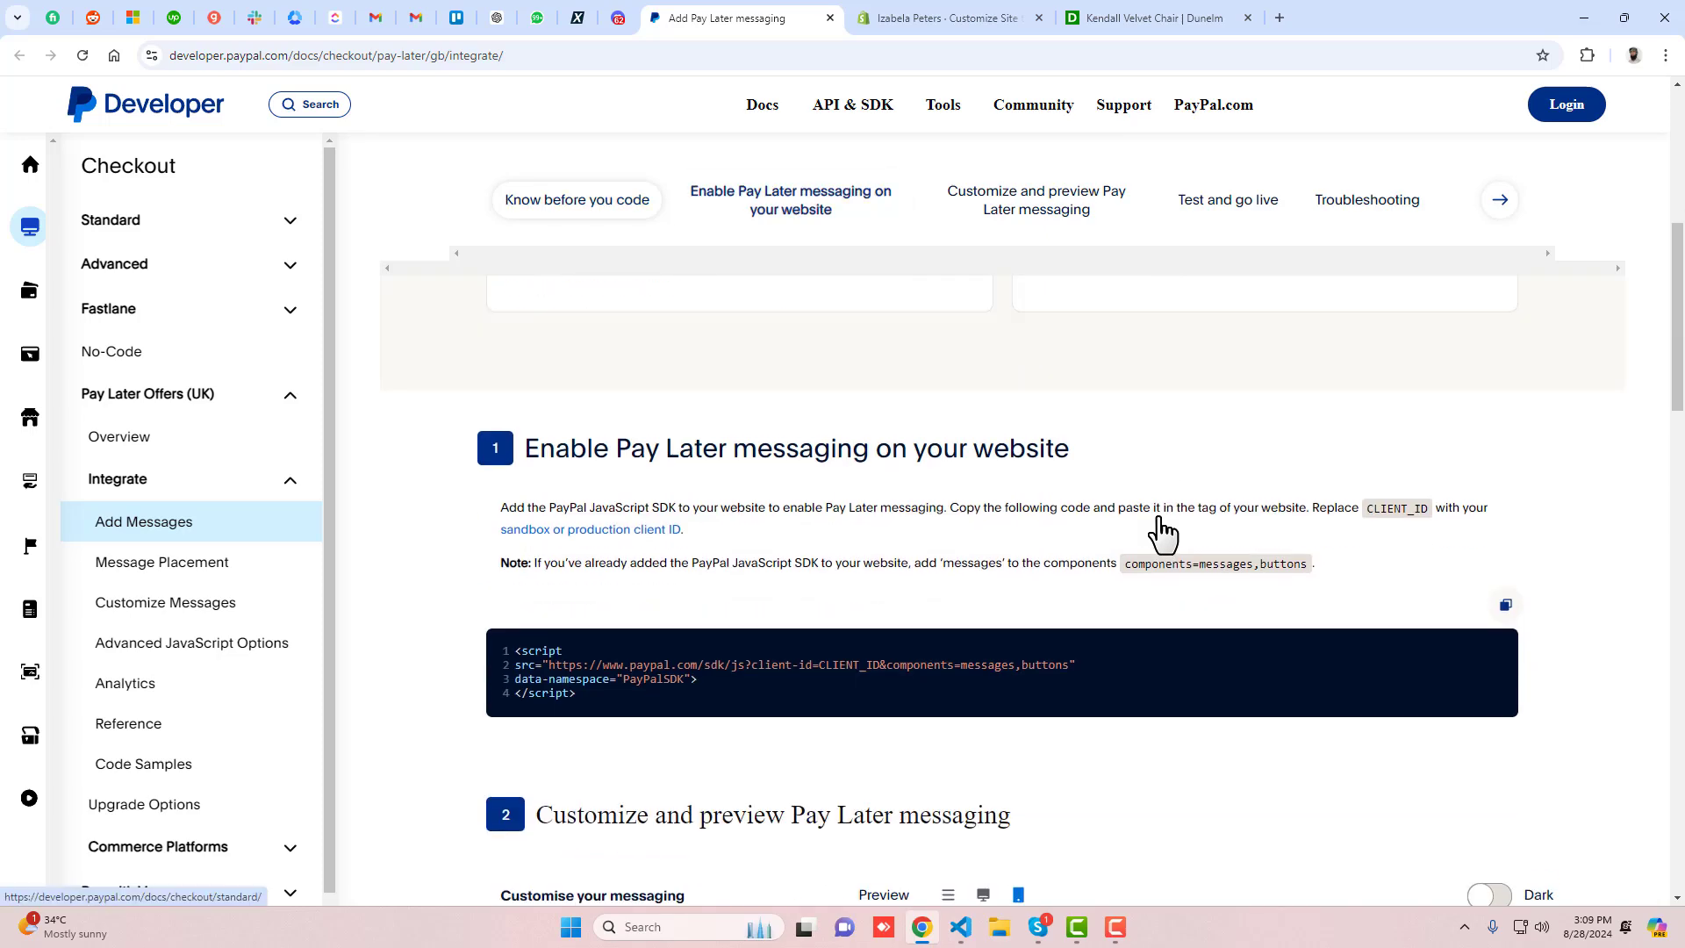
pyautogui.scroll(-3, 1162, 534)
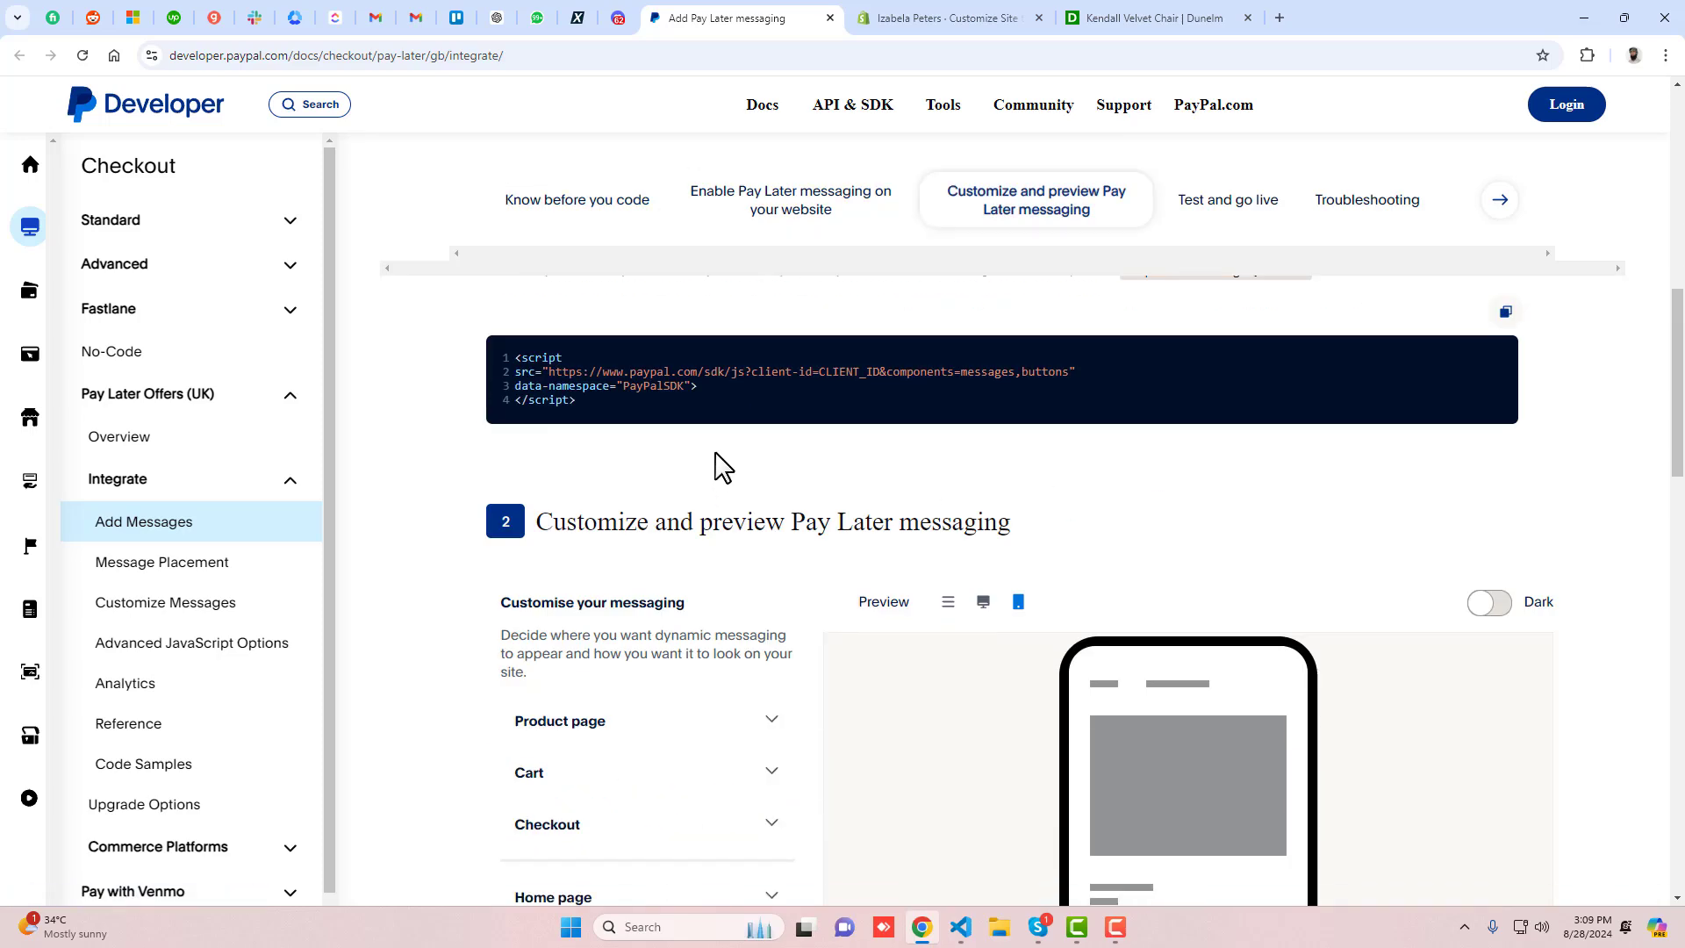
# Select the four-line PayPal script snippet and its CLIENT_ID placeholder.
pyautogui.moveTo(566, 386); pyautogui.dragTo(509, 361)
pyautogui.doubleClick(850, 375)
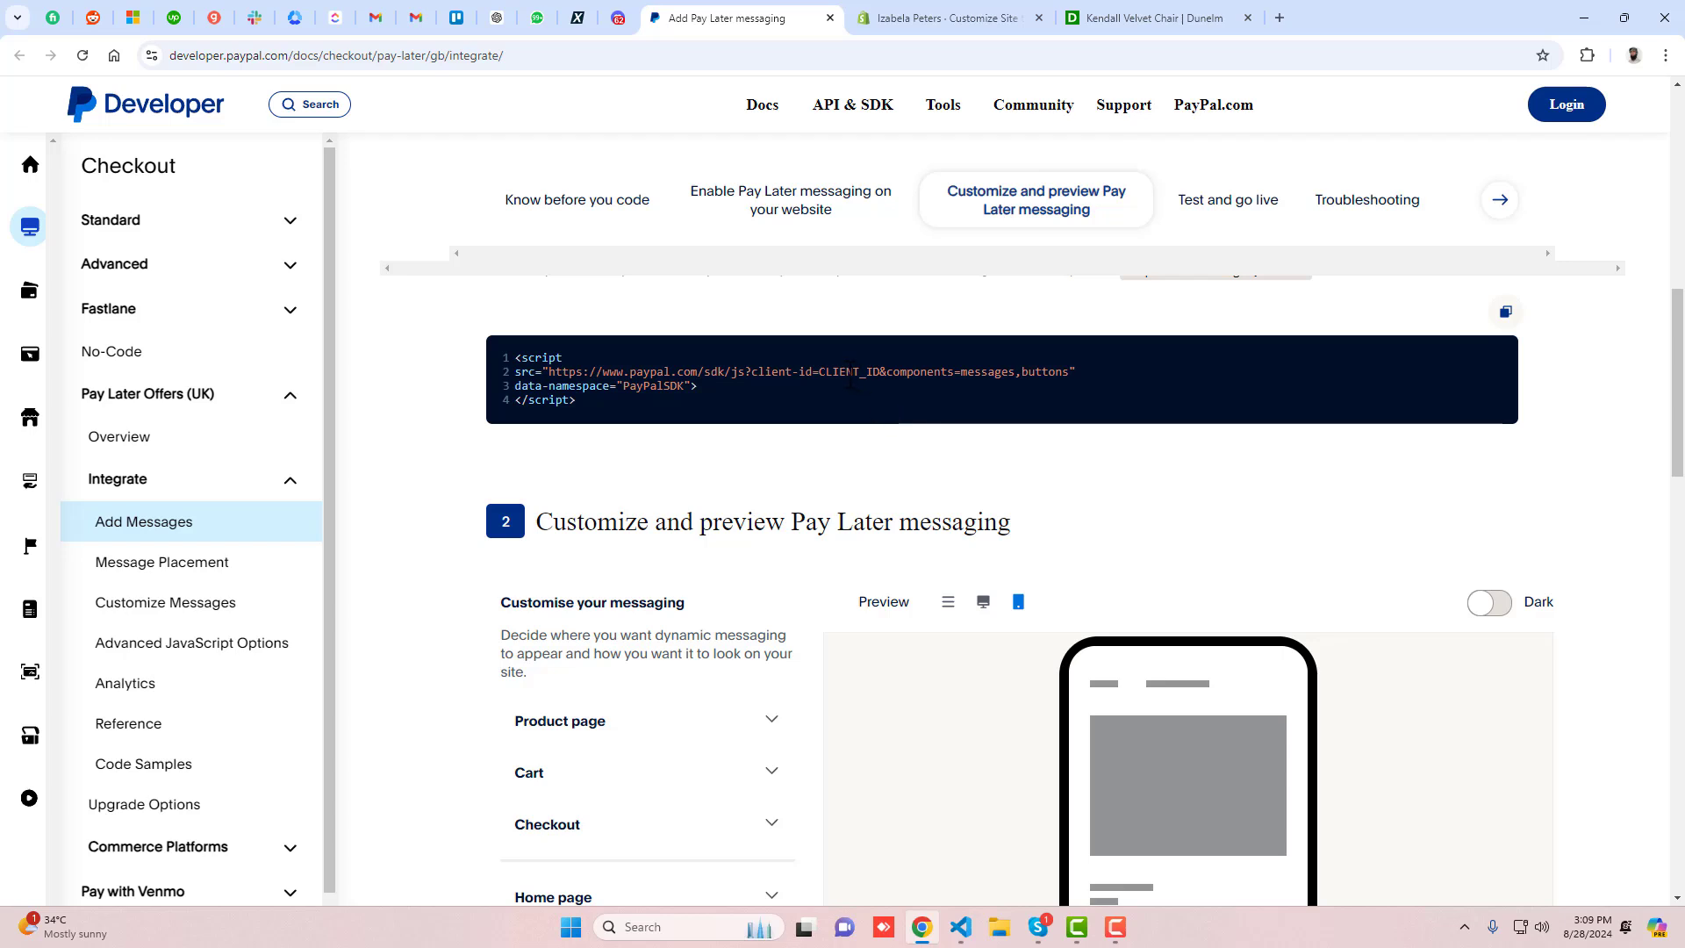
pyautogui.doubleClick(849, 373)
pyautogui.click(879, 402)
pyautogui.scroll(-5, 803, 504)
pyautogui.scroll(3, 803, 504)
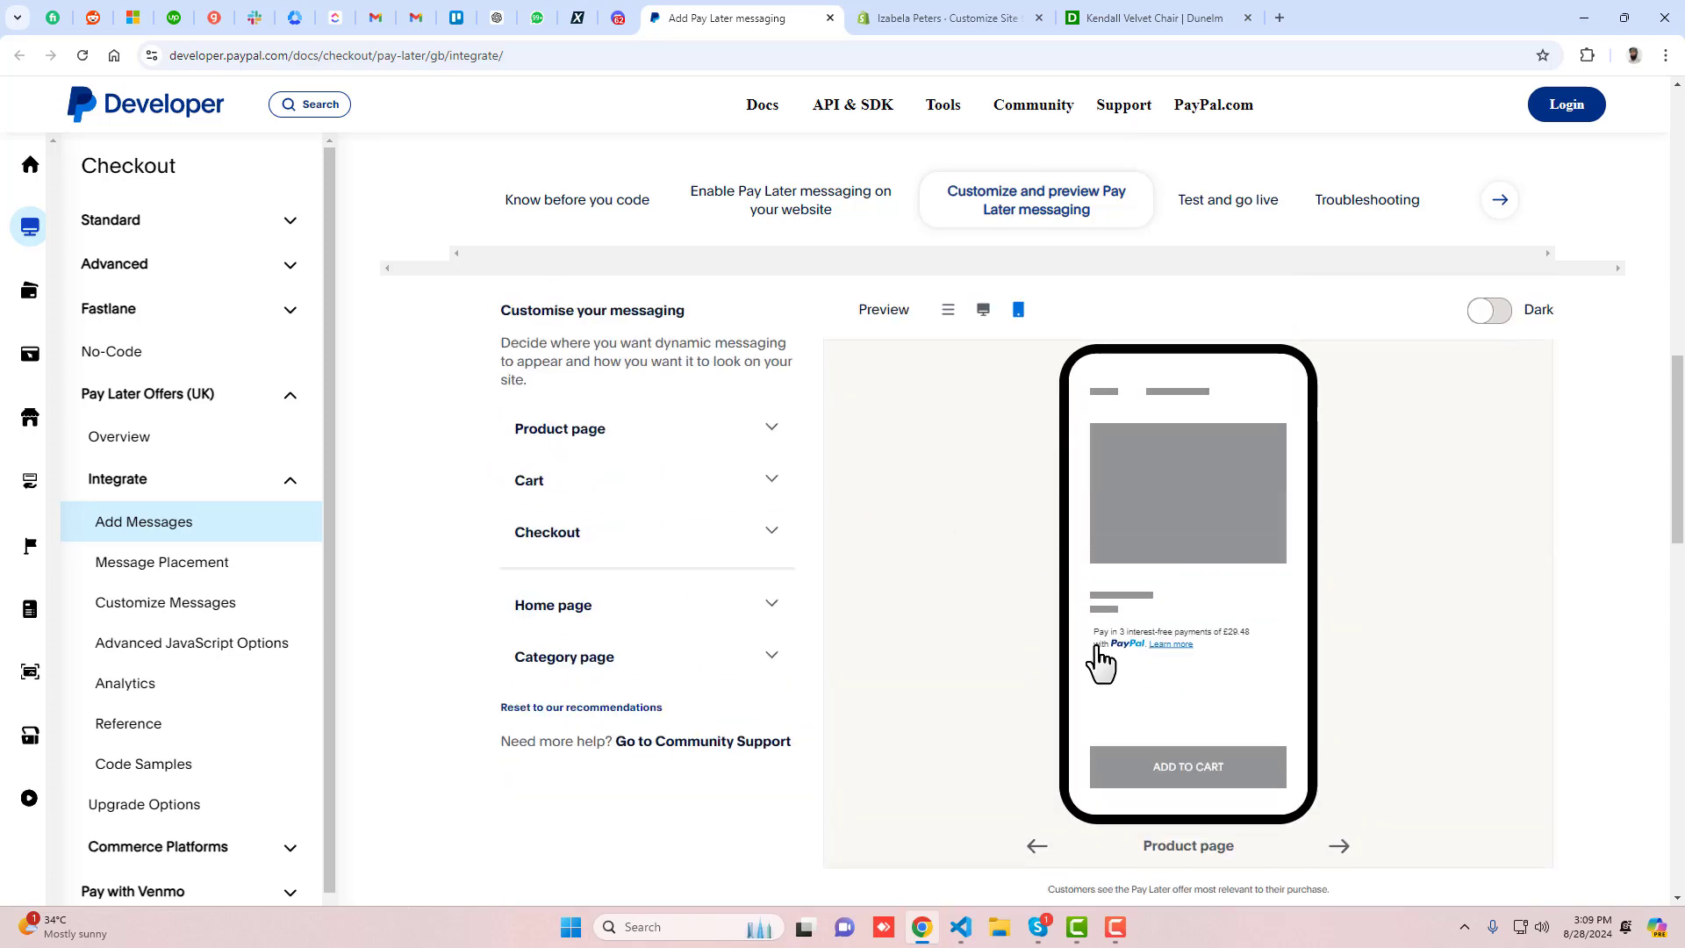
# Open the preview message's Pay in 3 details and close them again.
pyautogui.click(1160, 646)
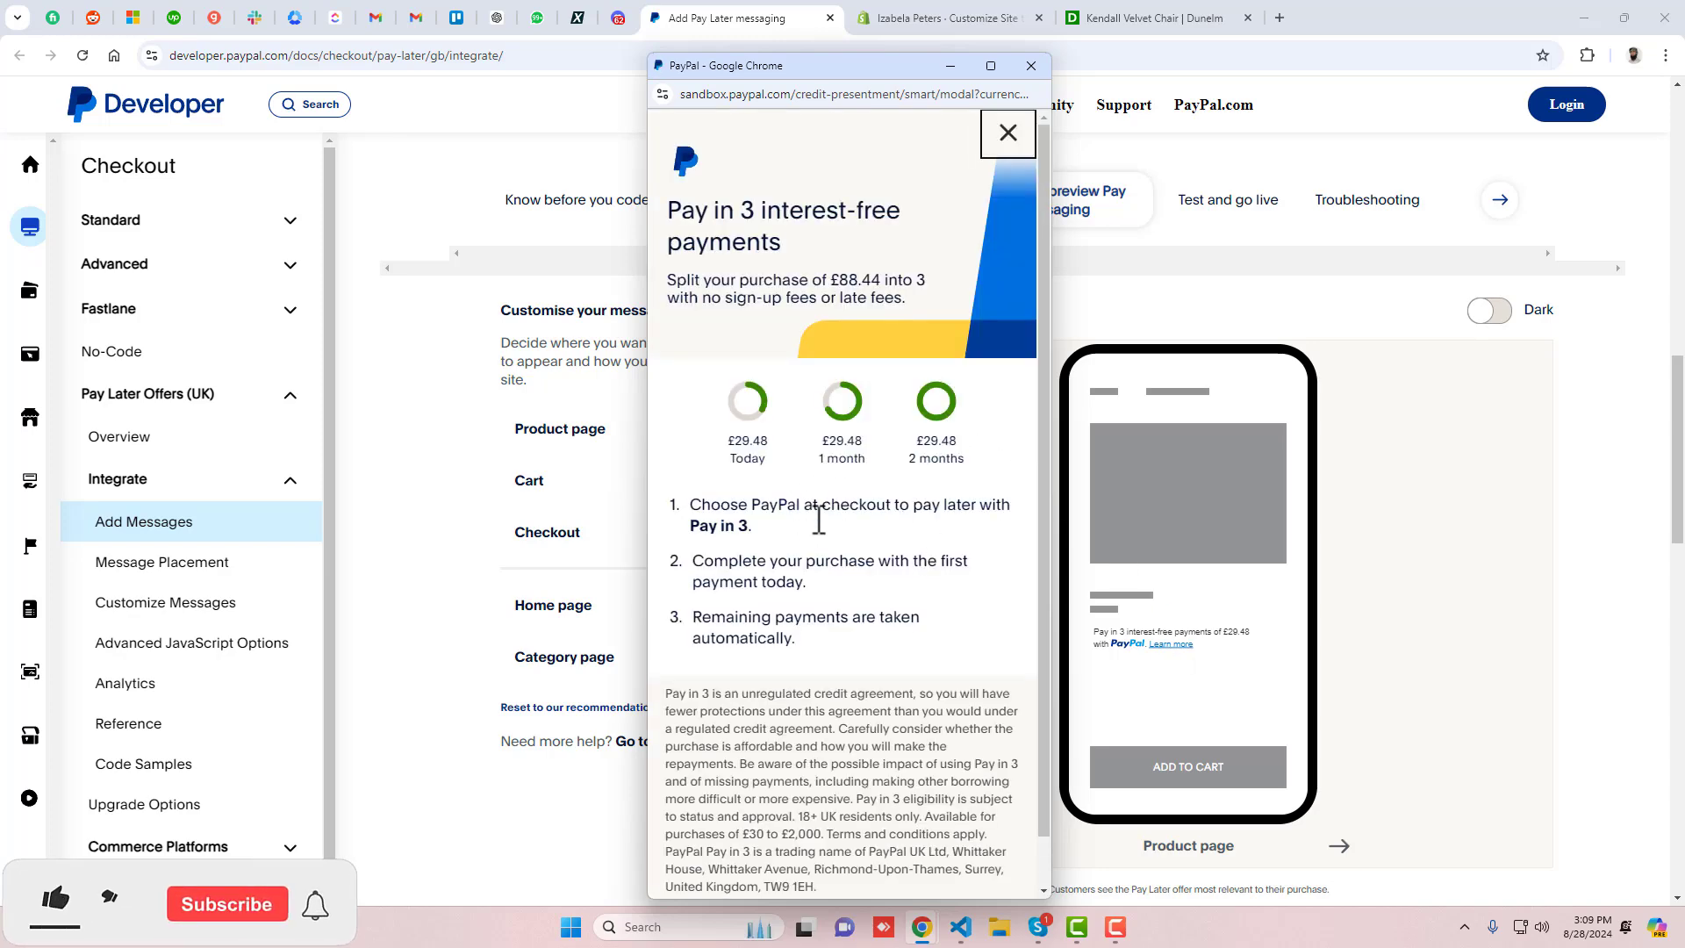
pyautogui.click(1025, 65)
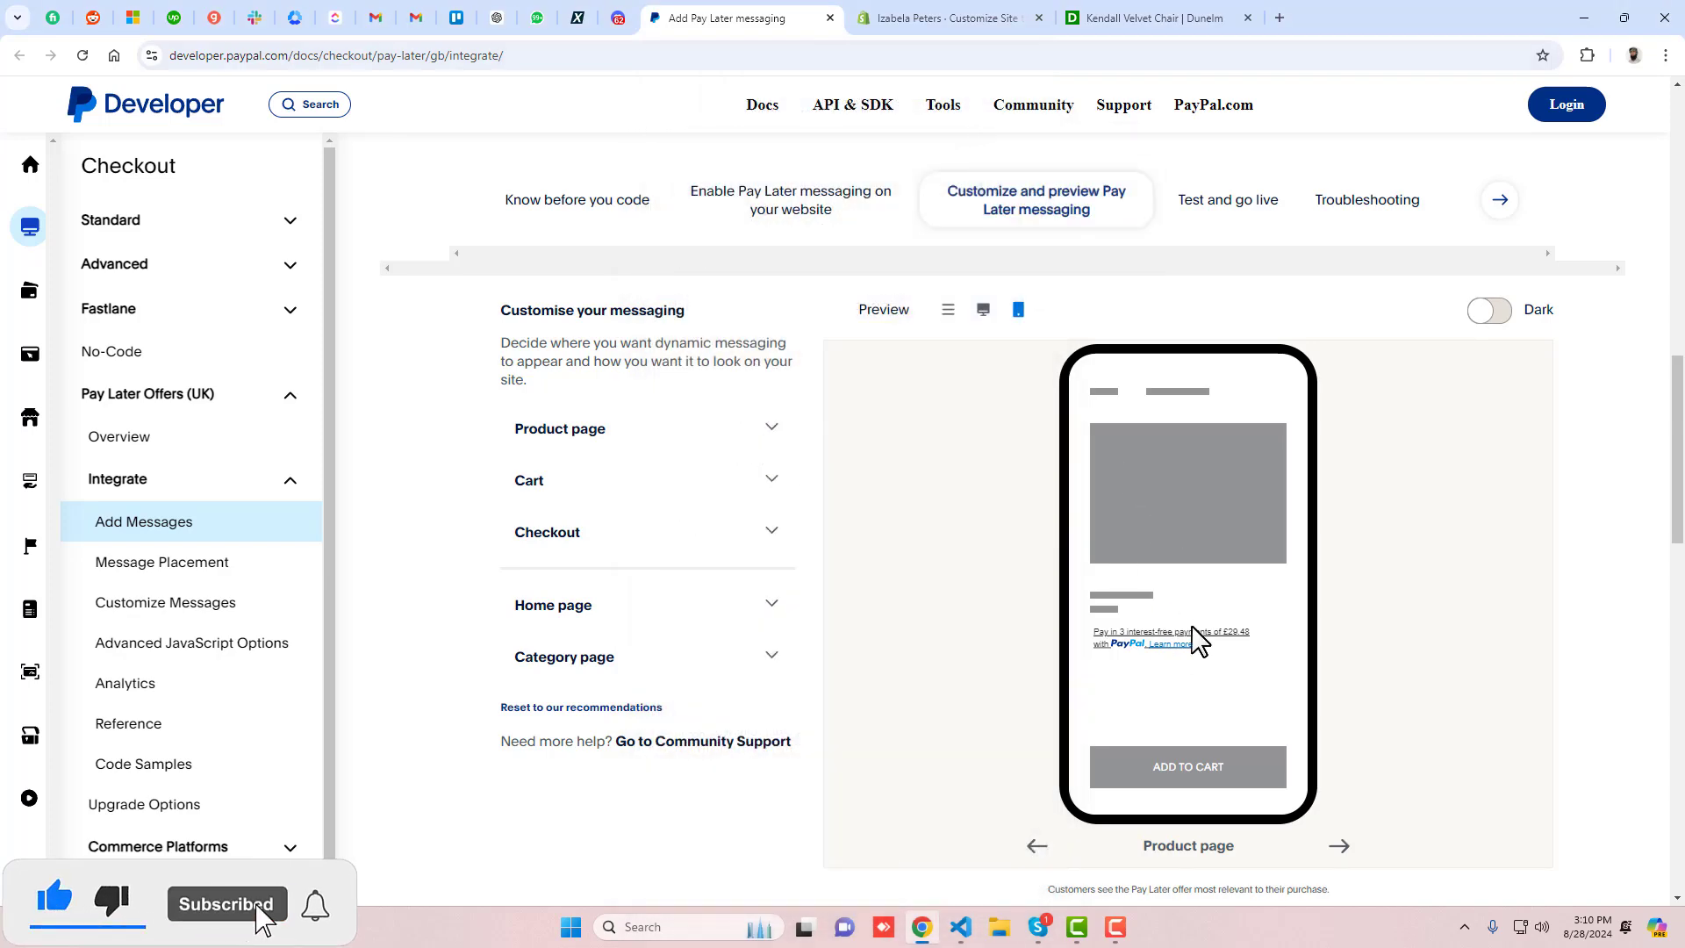
pyautogui.scroll(-1, 1171, 667)
pyautogui.scroll(-3, 1164, 649)
pyautogui.scroll(4, 869, 520)
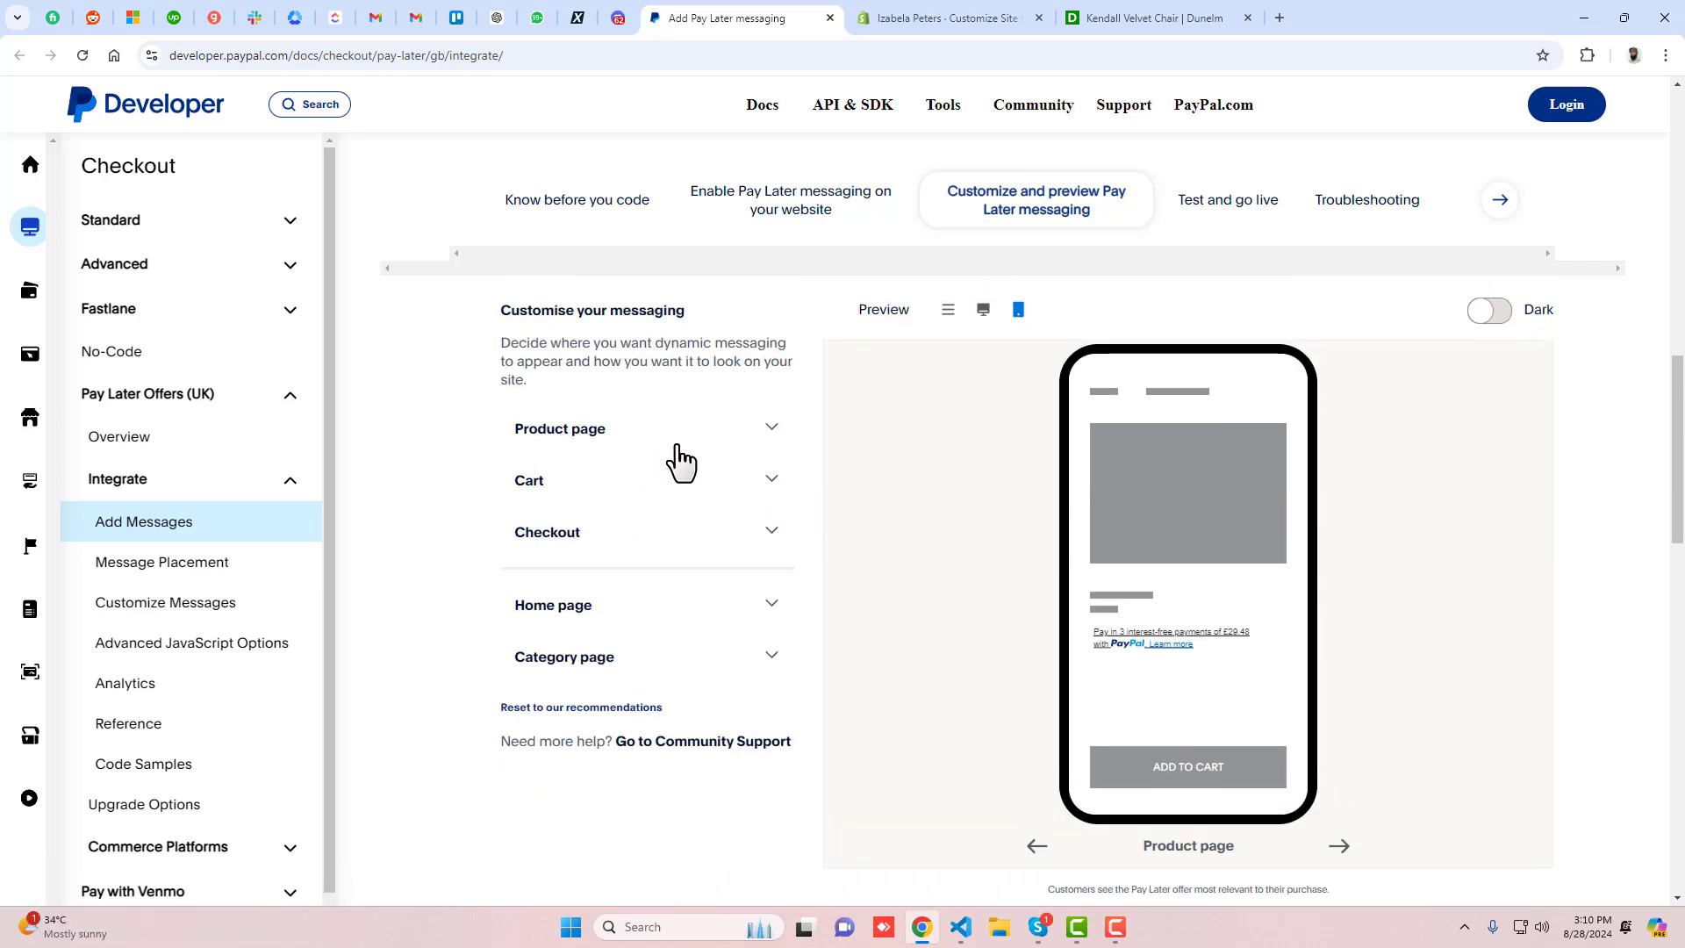
# Toggle the preview between desktop and mobile, and expand the Product page message settings.
pyautogui.click(983, 315)
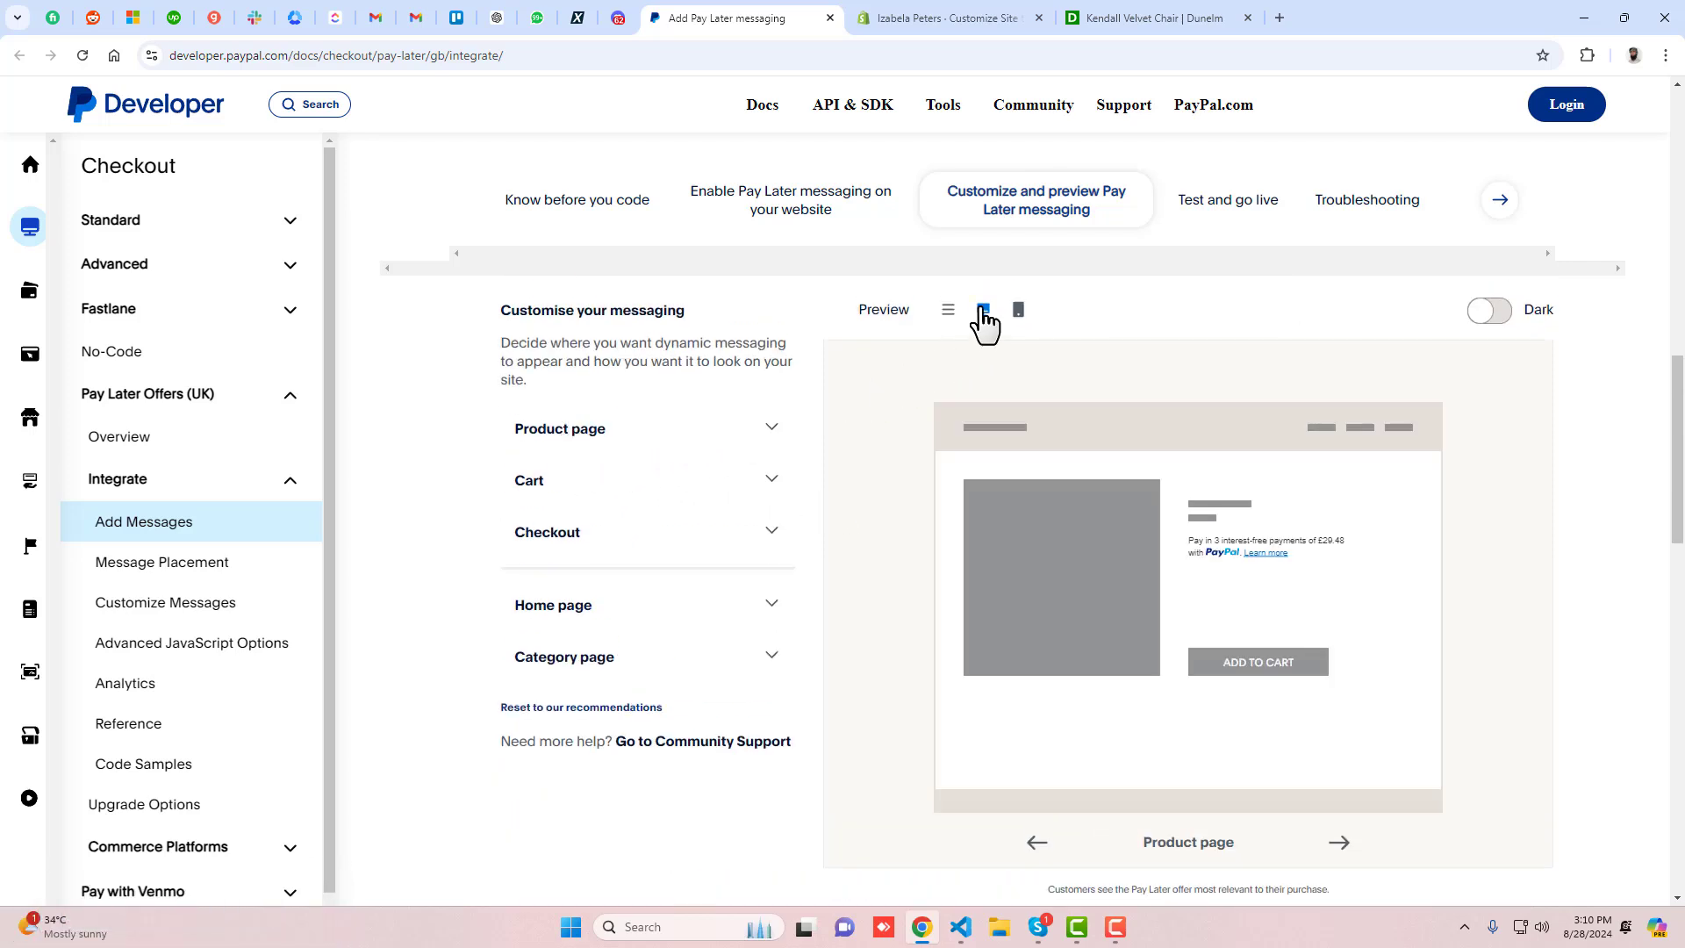
pyautogui.click(1018, 313)
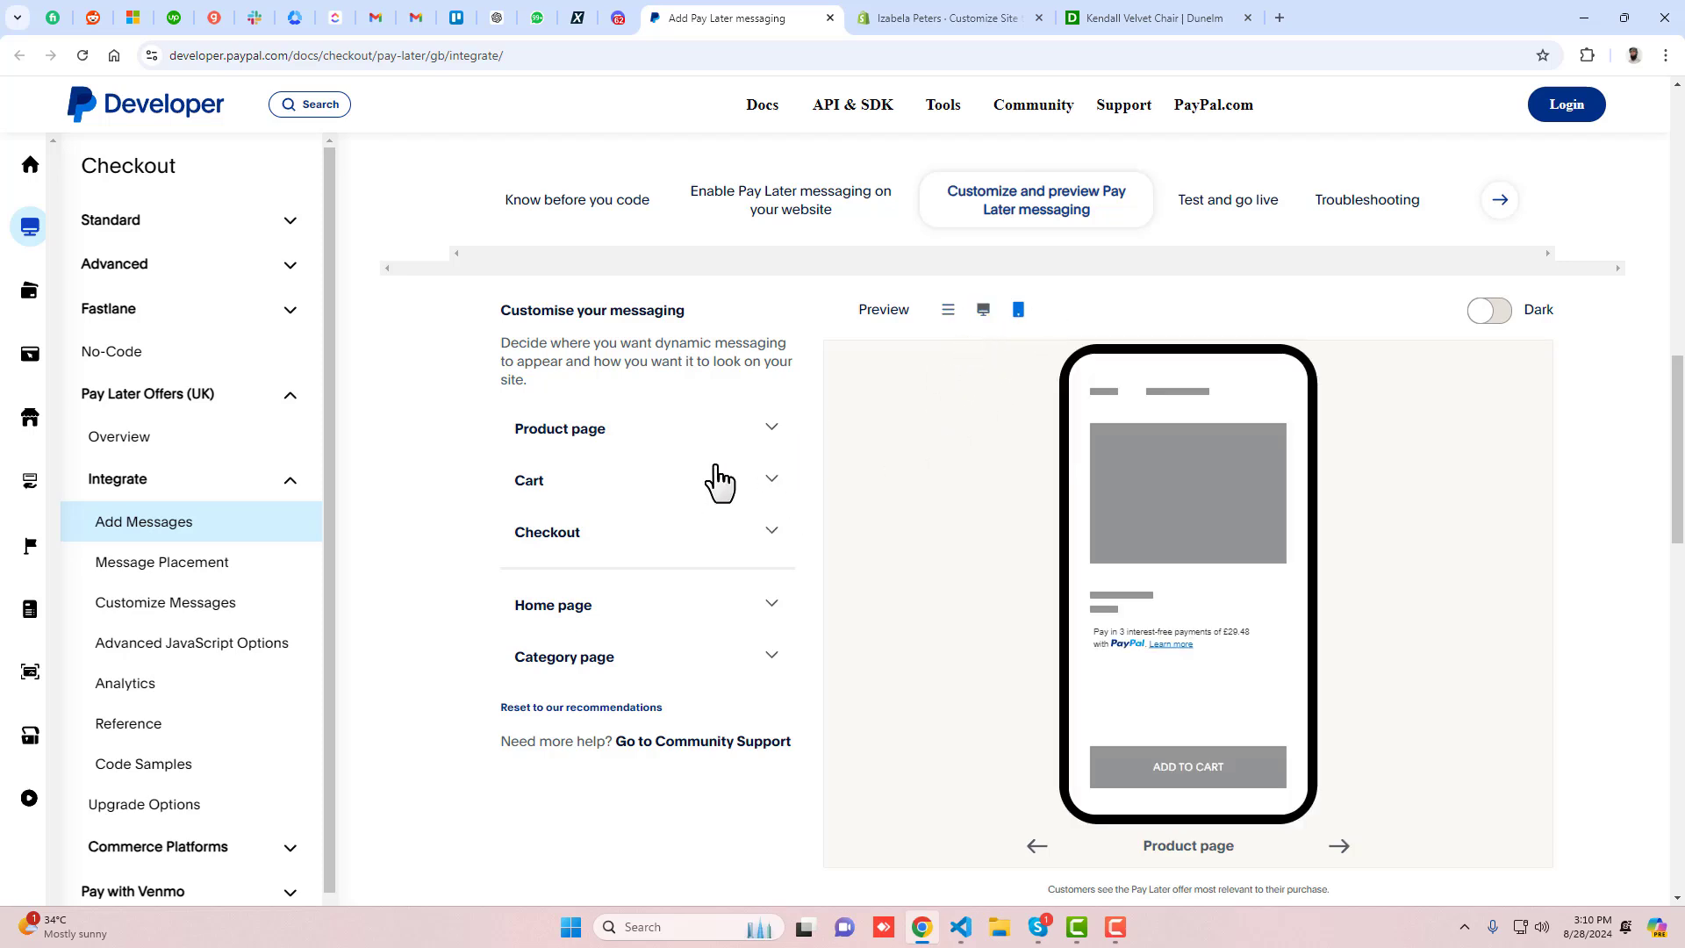
pyautogui.click(635, 437)
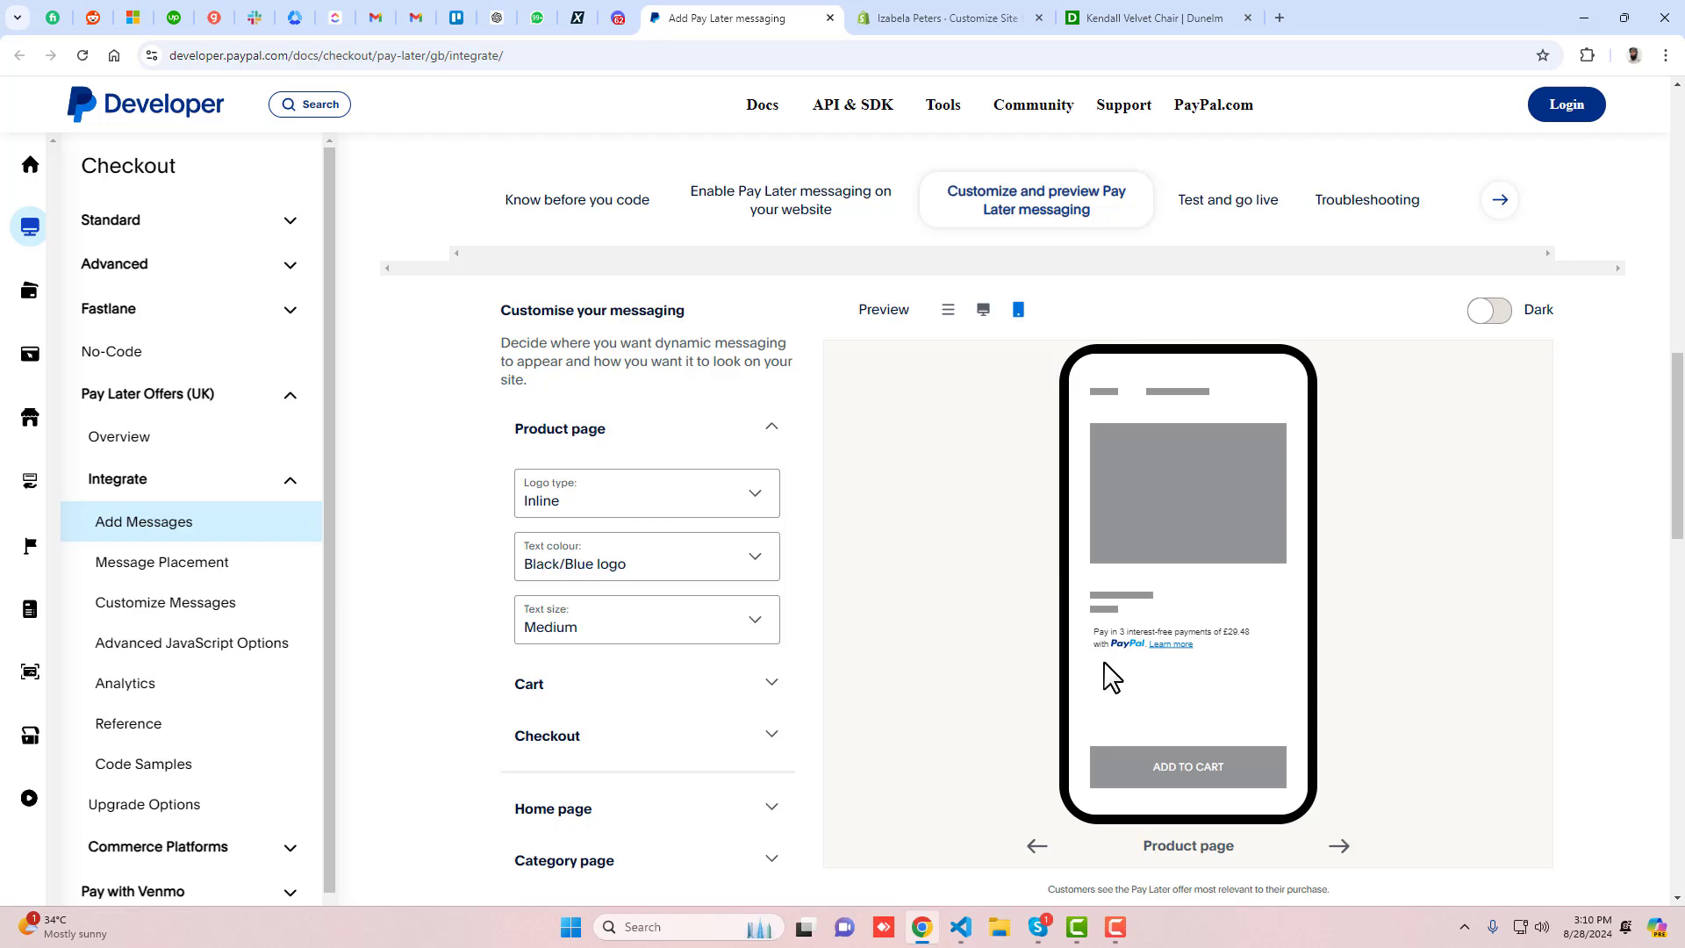
# Try the Full, Monogram and Message only logo types, settling on Inline.
pyautogui.click(611, 514)
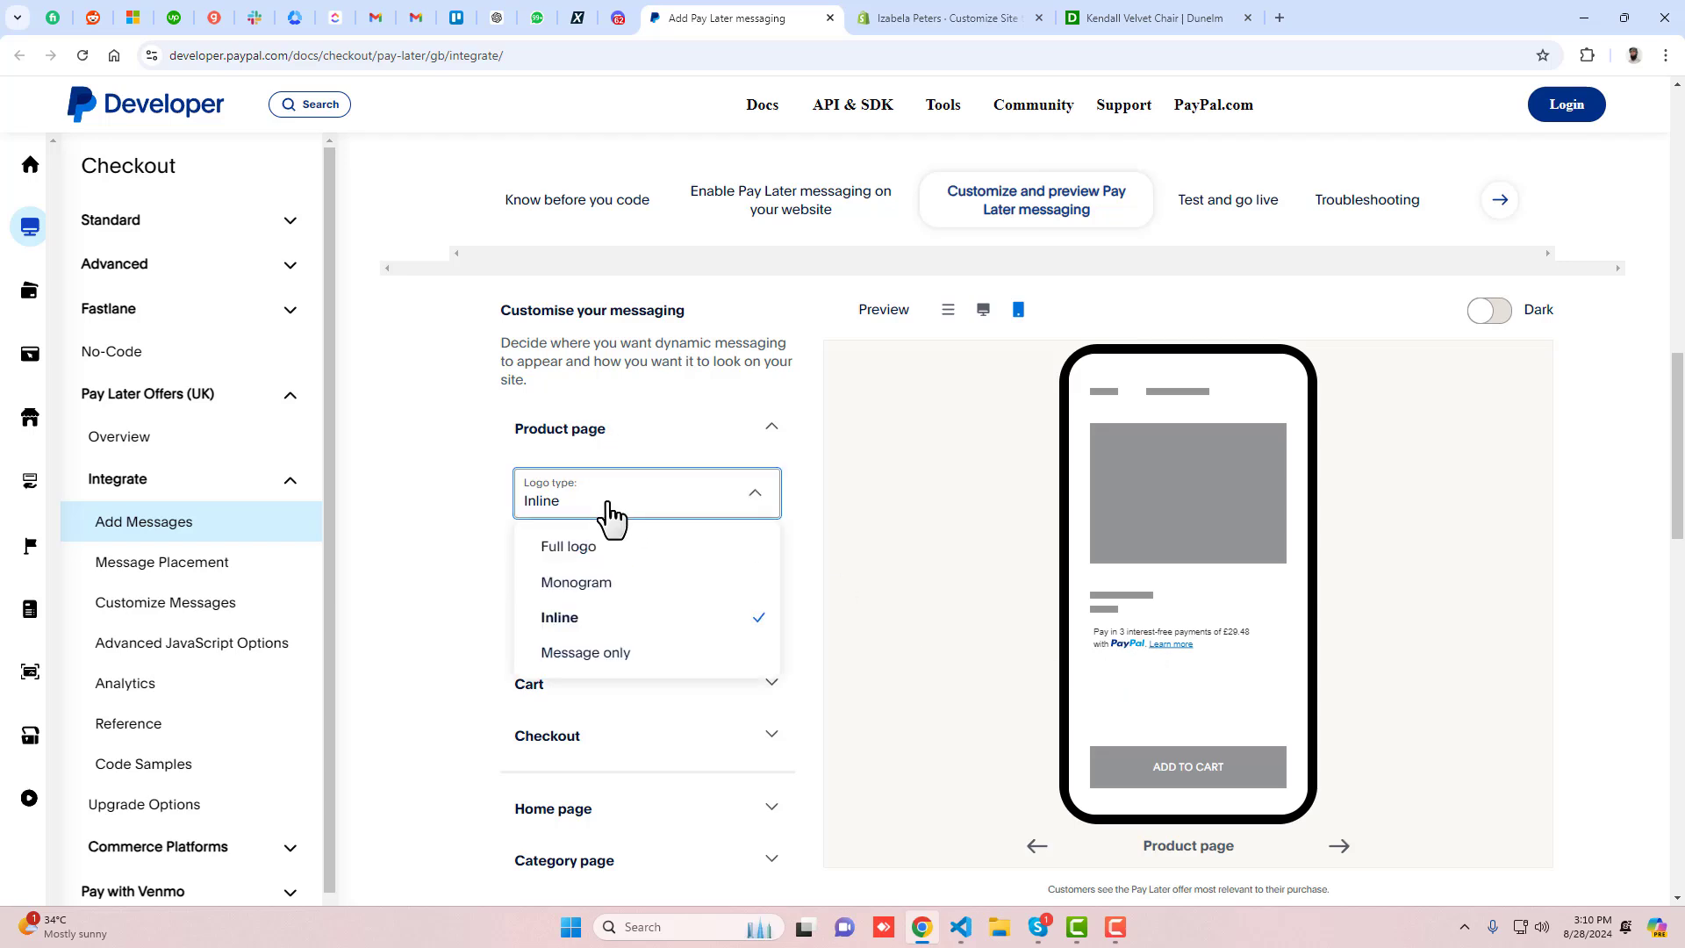
pyautogui.click(594, 552)
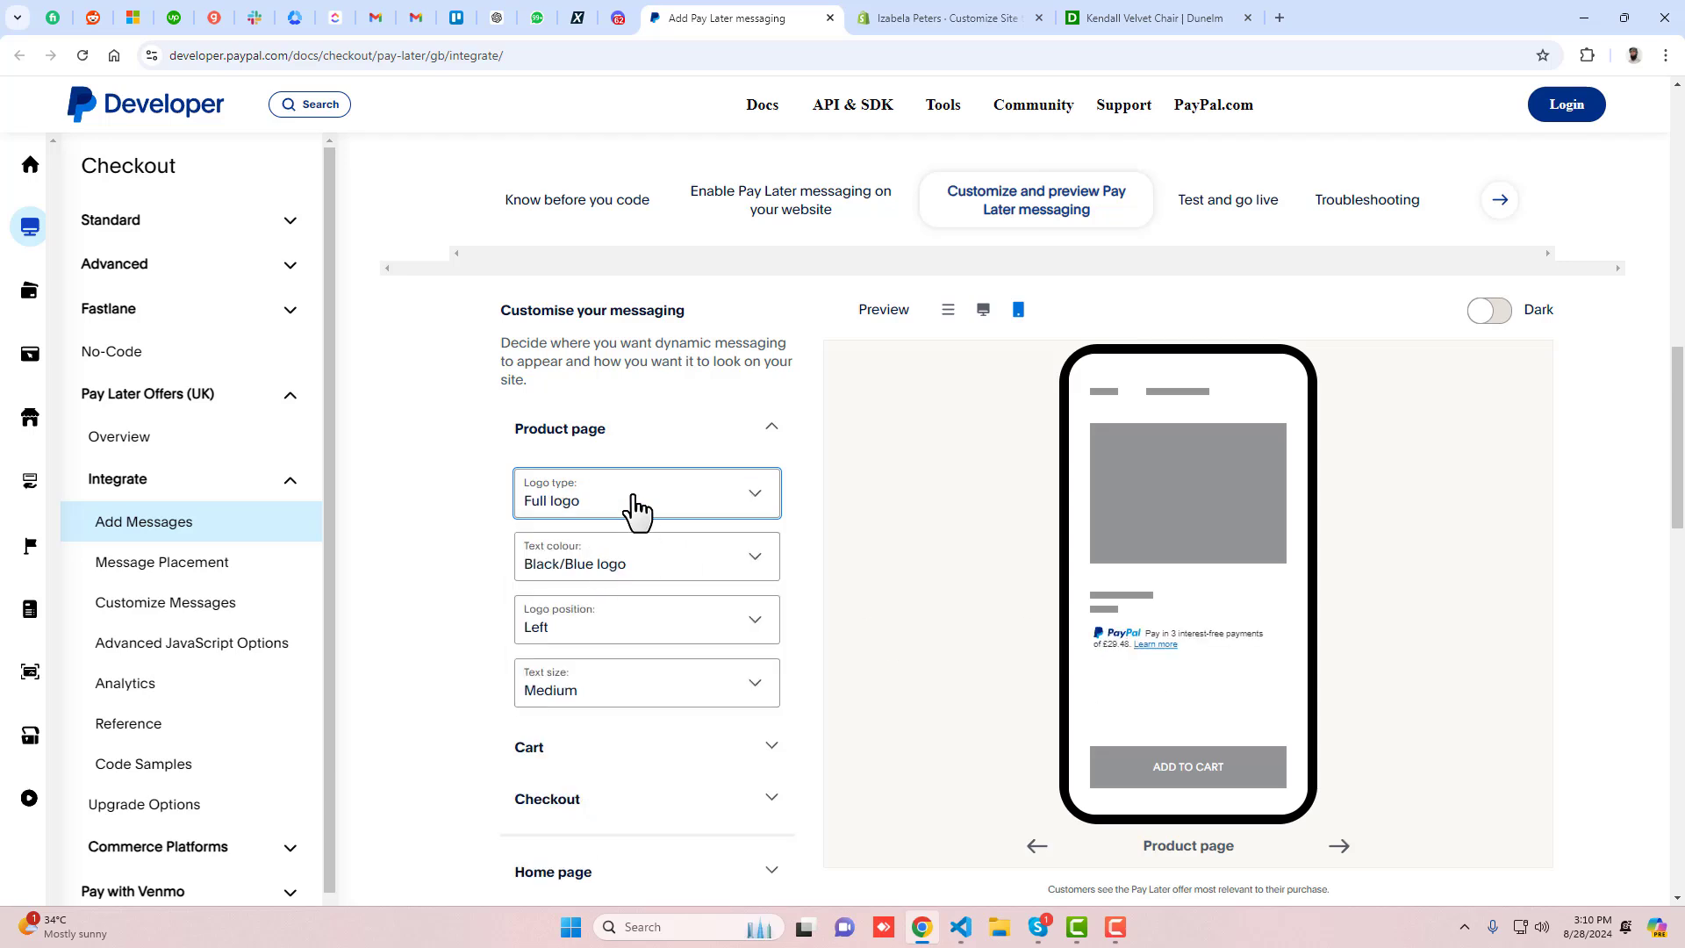
pyautogui.click(633, 507)
pyautogui.click(613, 586)
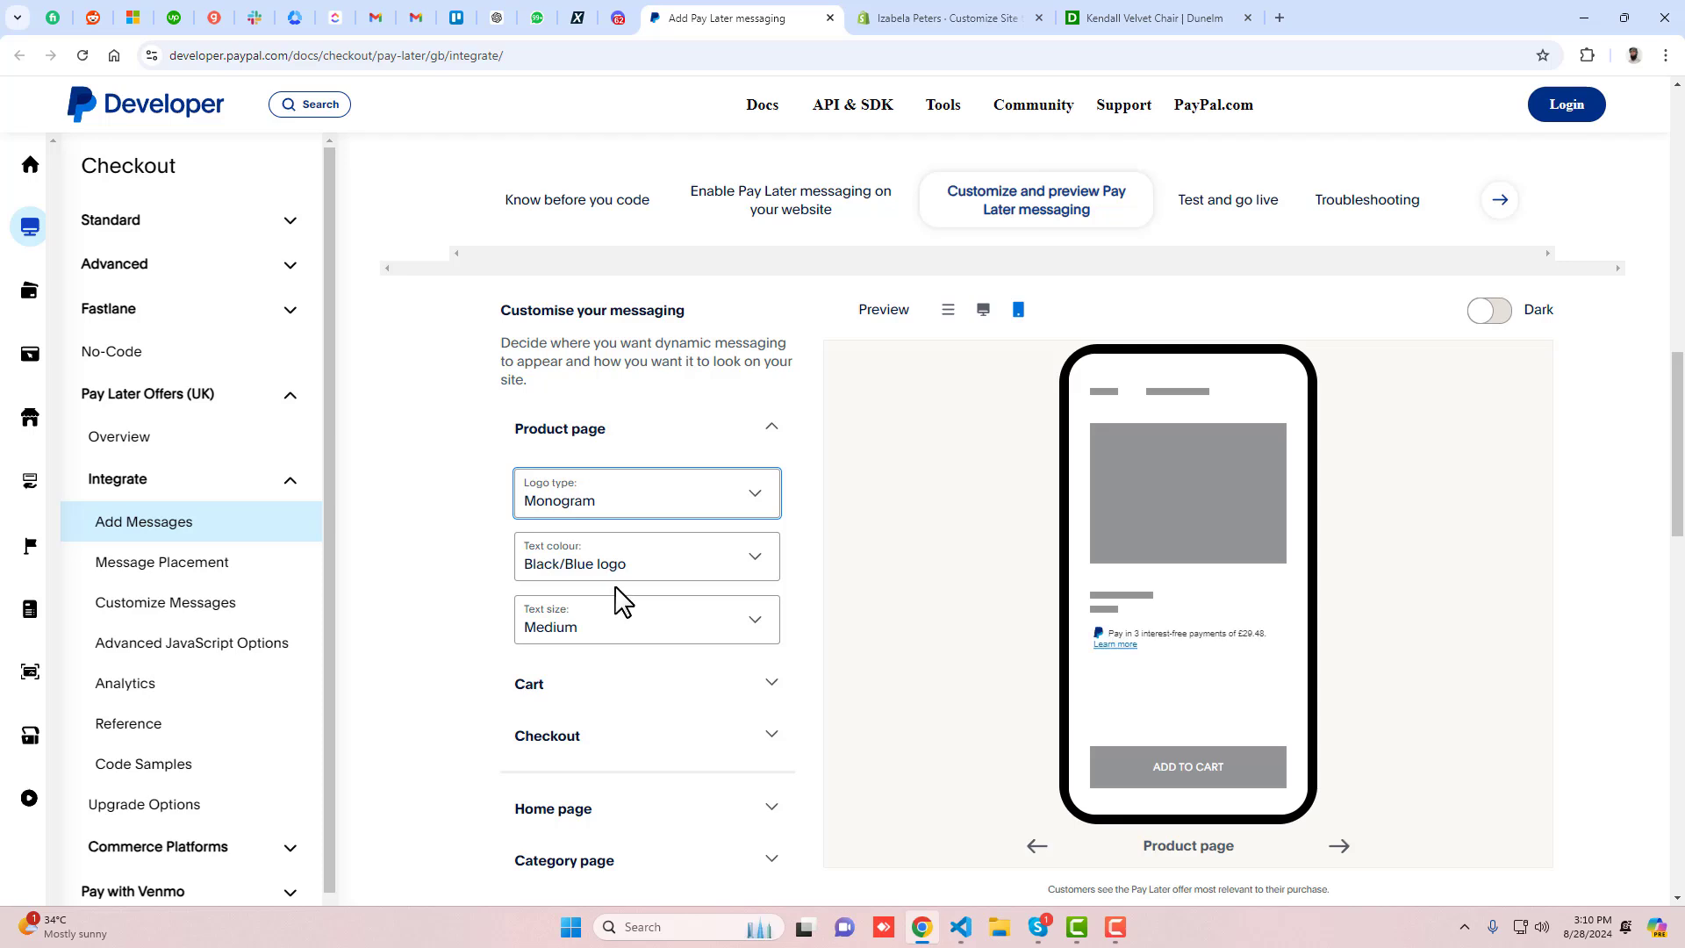
pyautogui.click(647, 511)
pyautogui.click(604, 674)
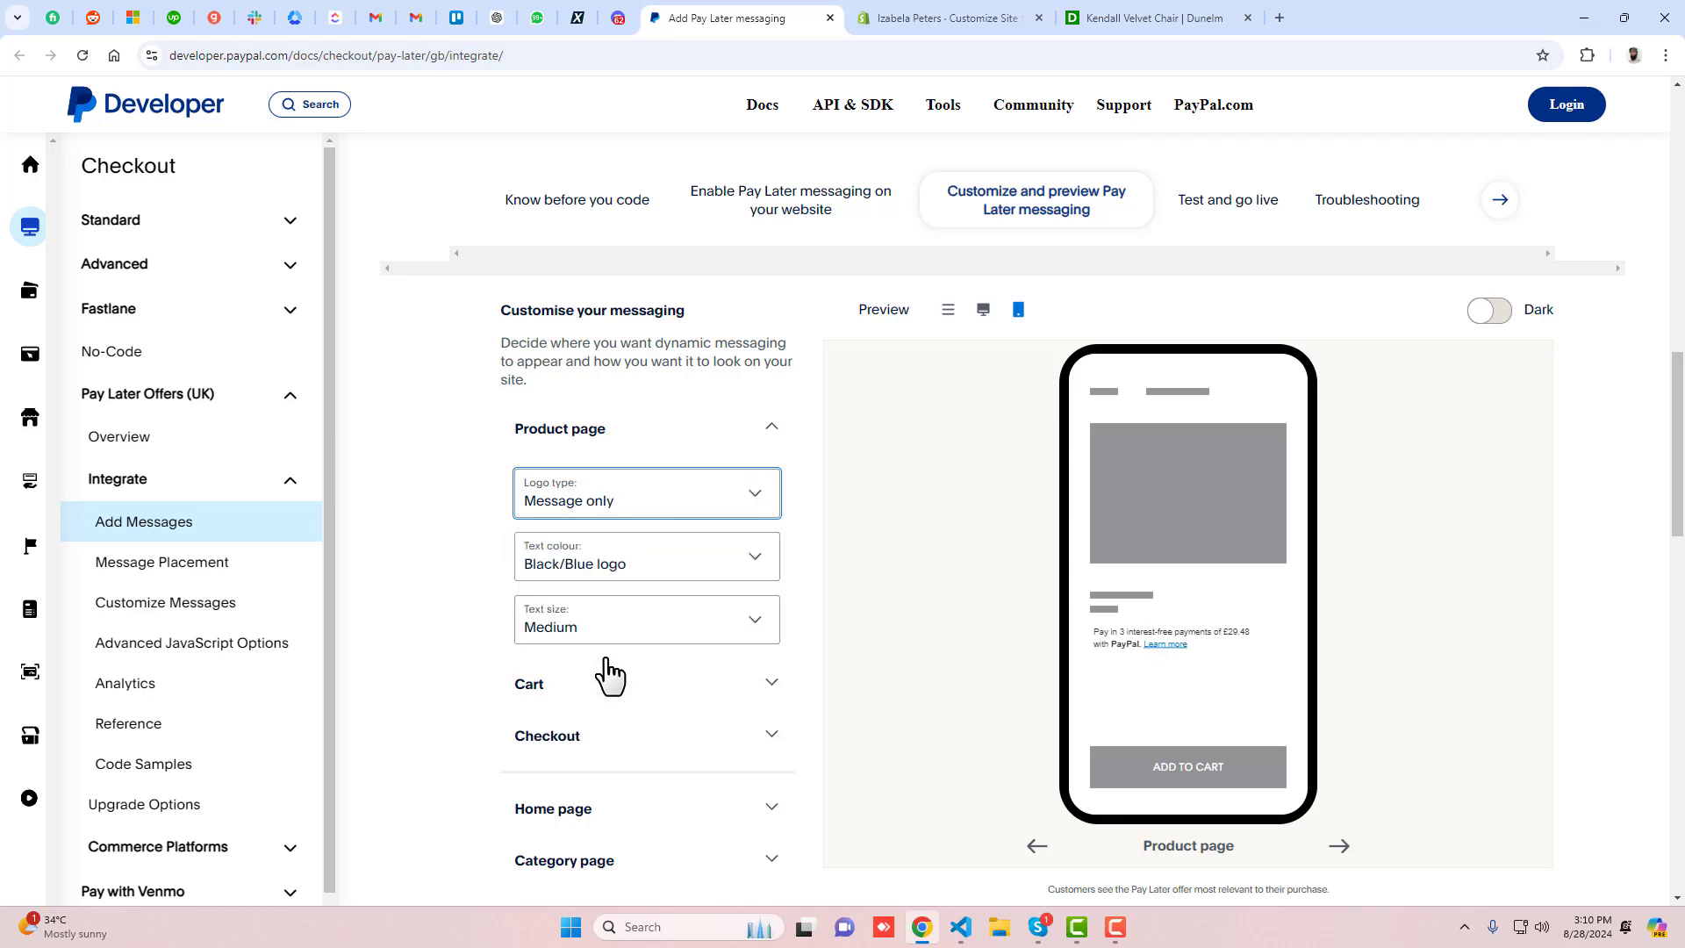
pyautogui.click(650, 504)
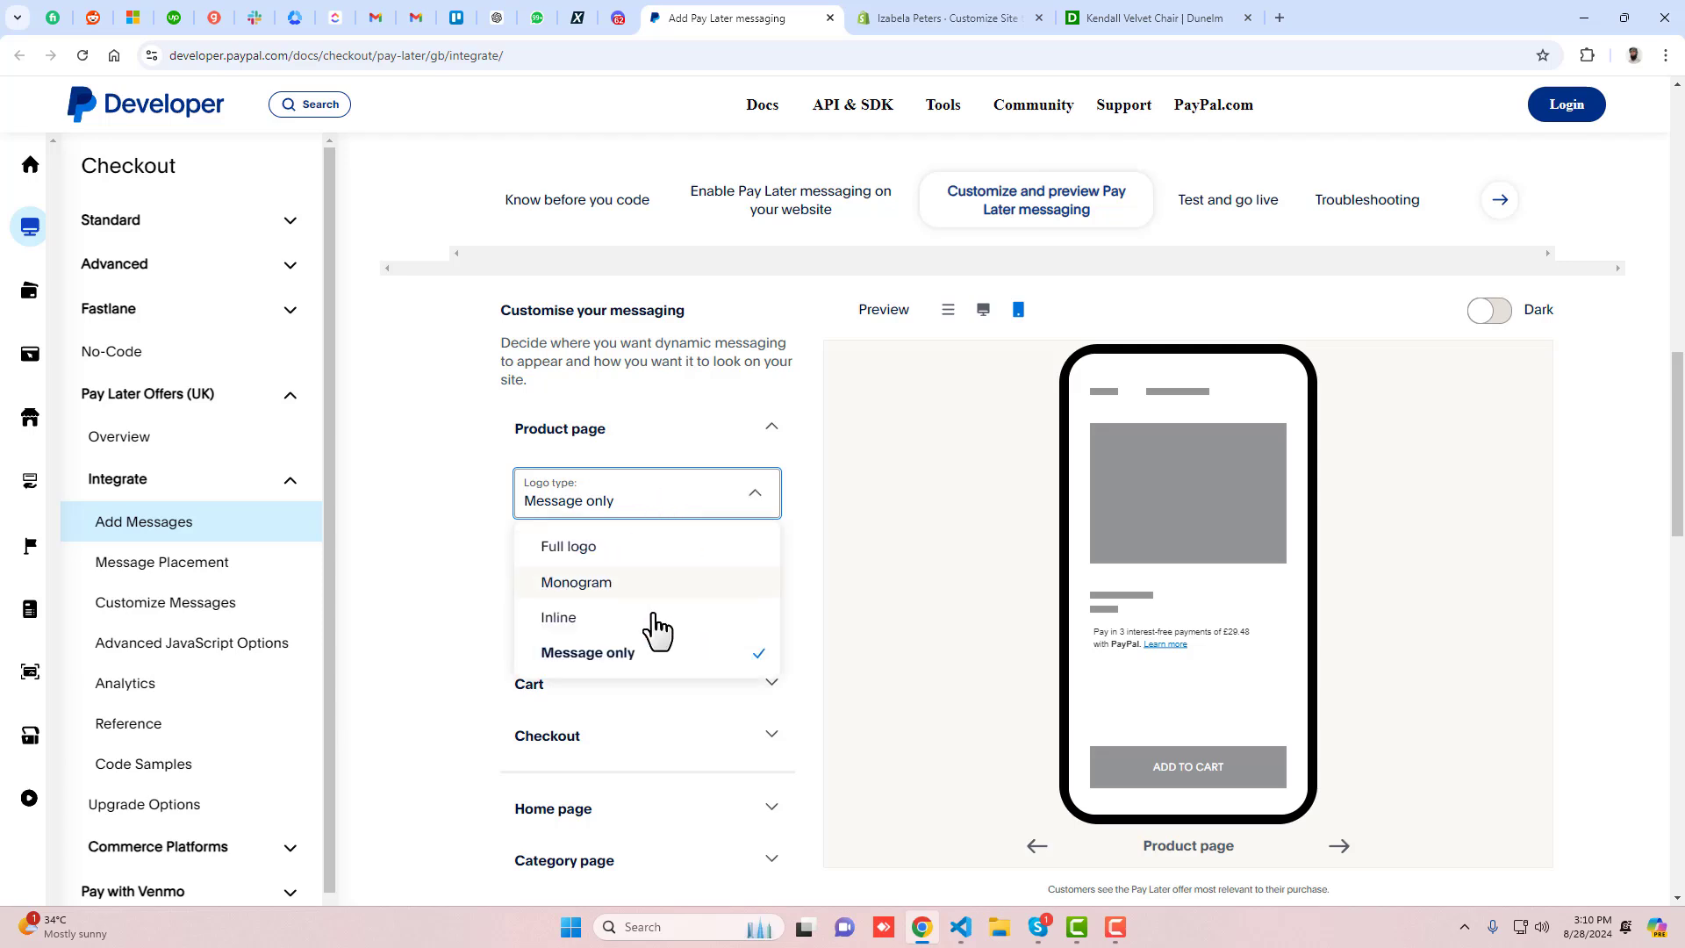
pyautogui.click(586, 618)
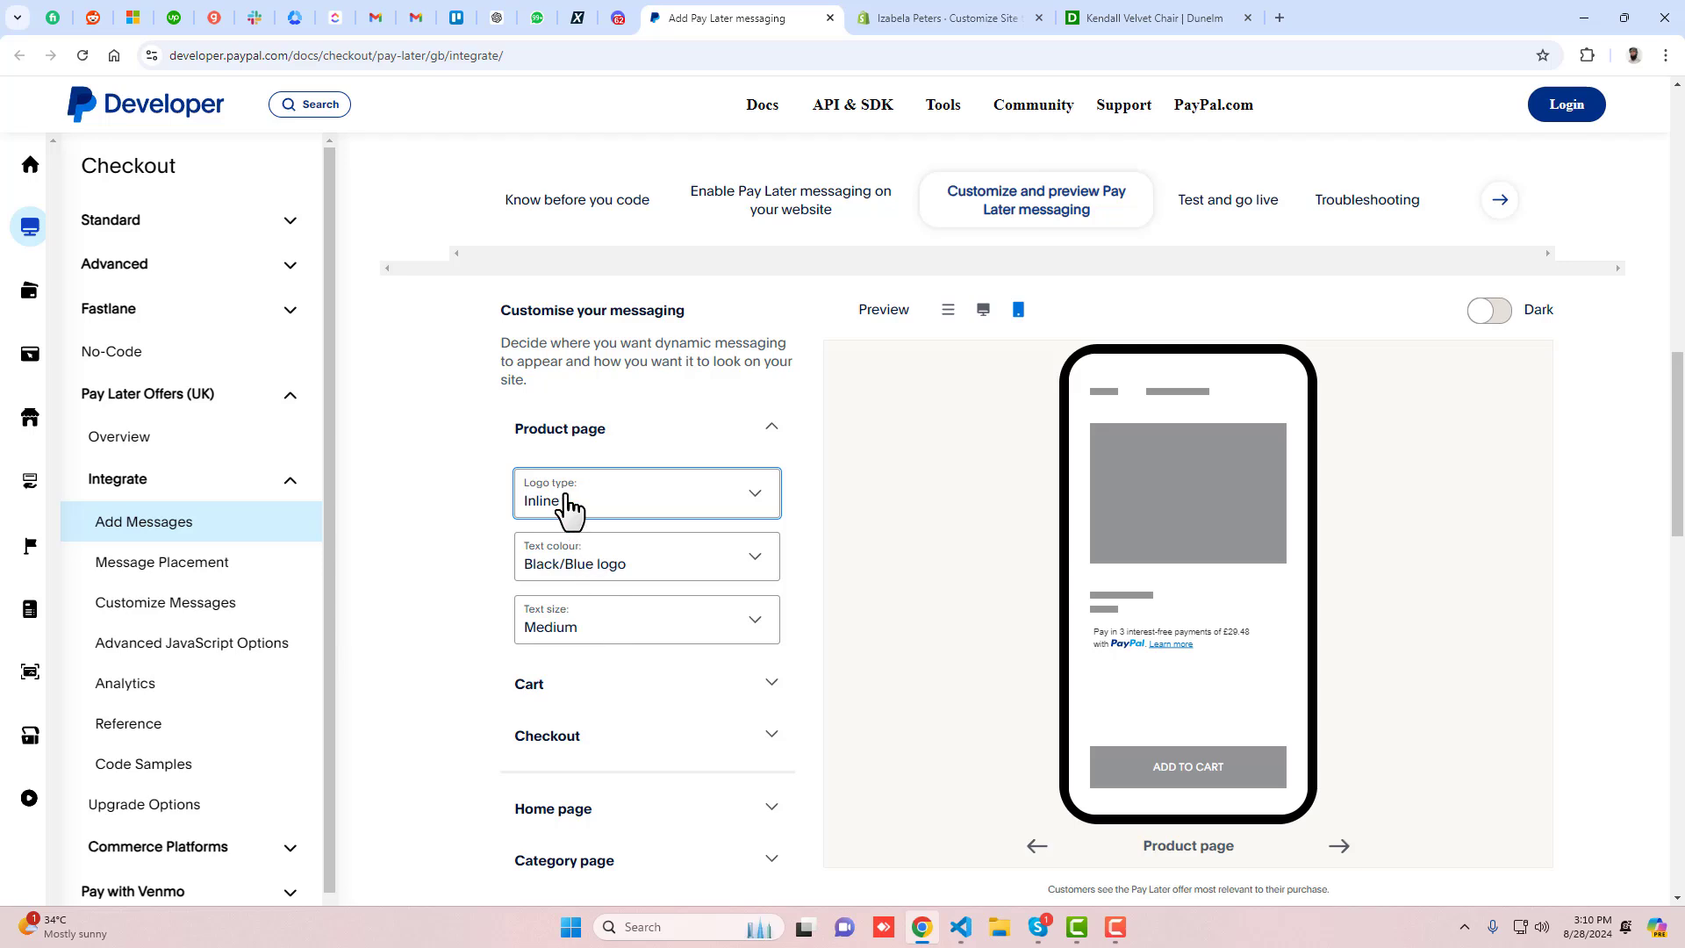
# Try White/White, Monochrome and Black/Grey text colours, settling on Black/Blue.
pyautogui.click(640, 579)
pyautogui.click(614, 649)
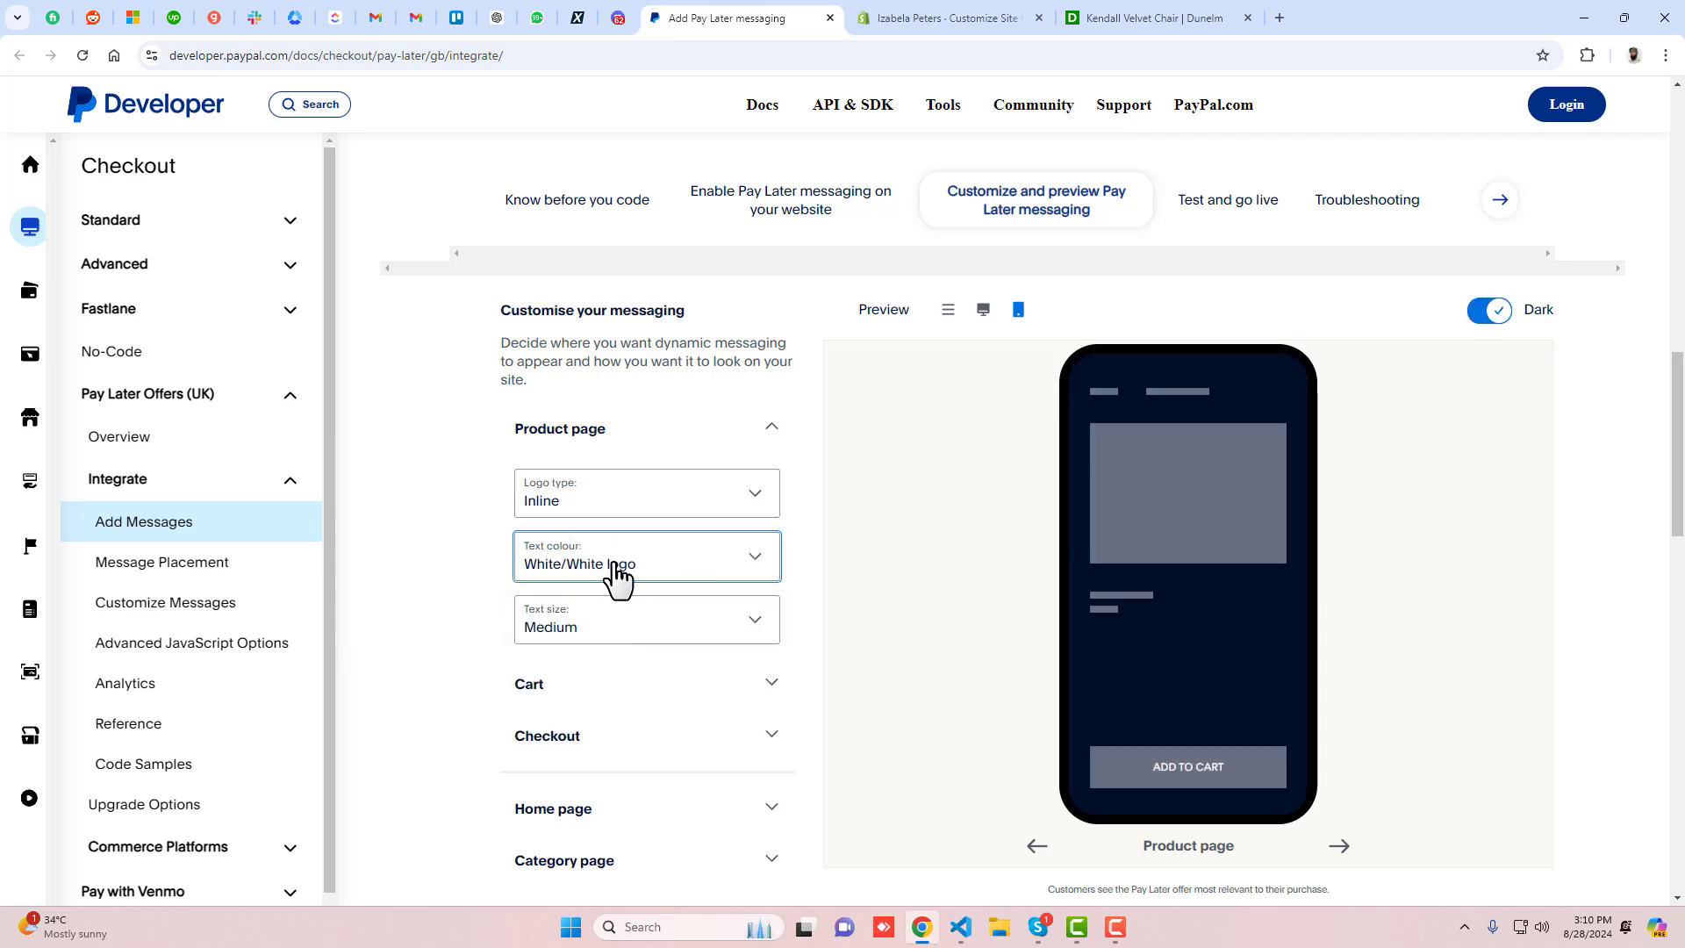
pyautogui.click(619, 575)
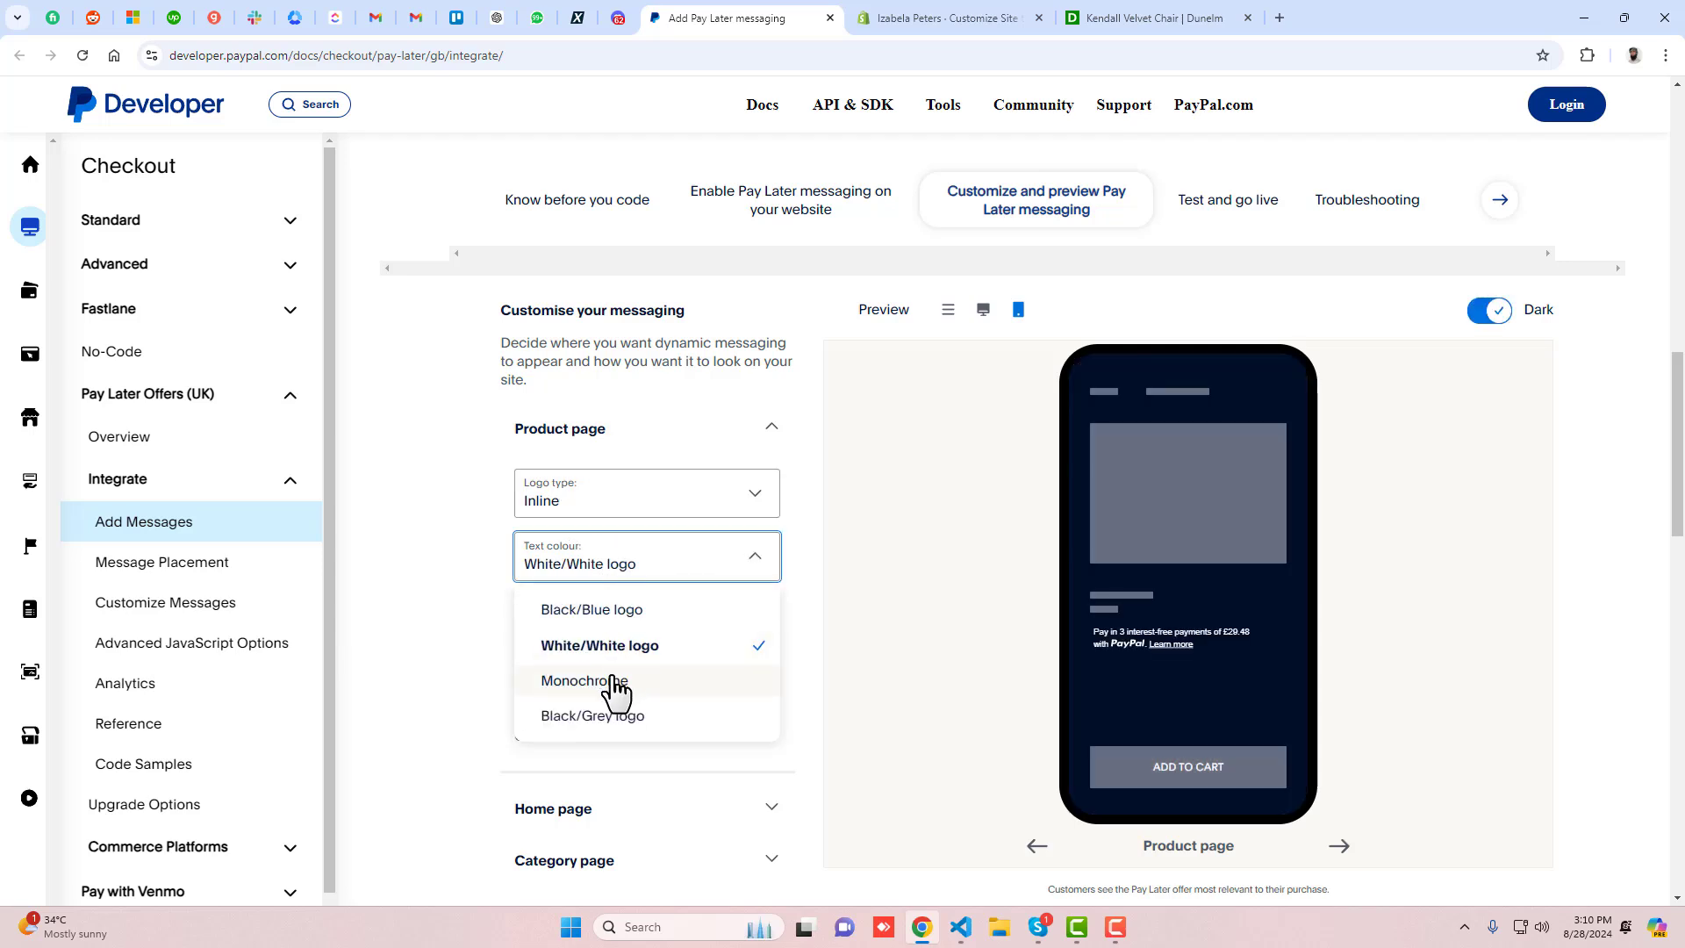
pyautogui.click(613, 684)
pyautogui.click(641, 579)
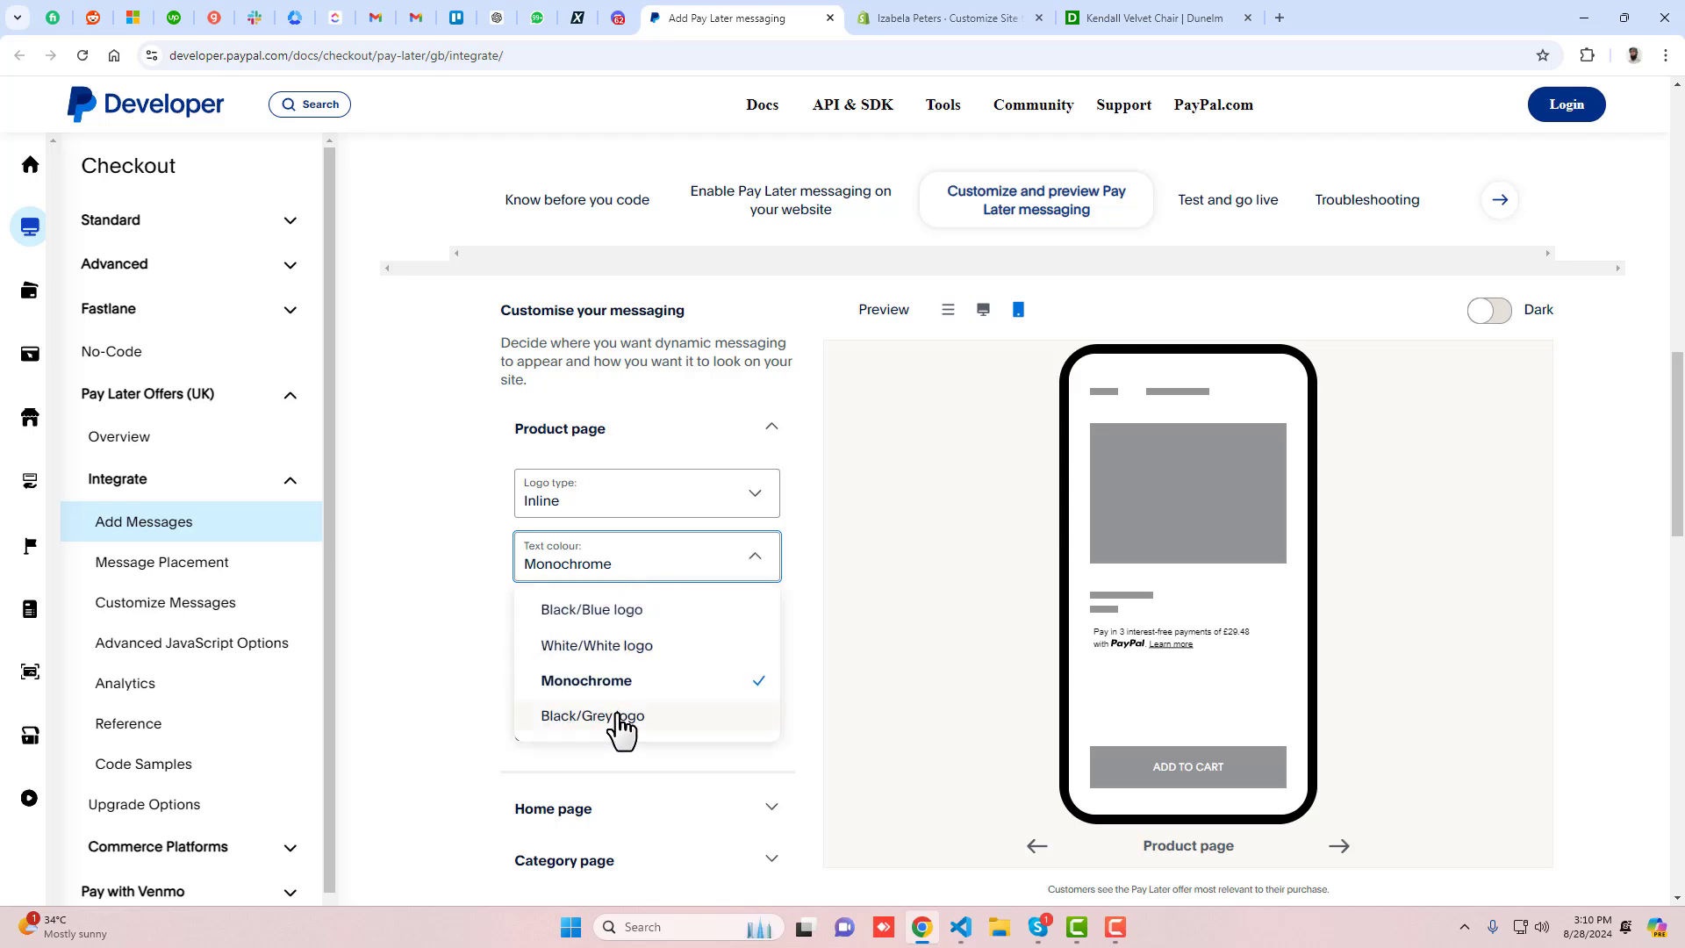
pyautogui.click(621, 722)
pyautogui.click(628, 579)
pyautogui.click(627, 610)
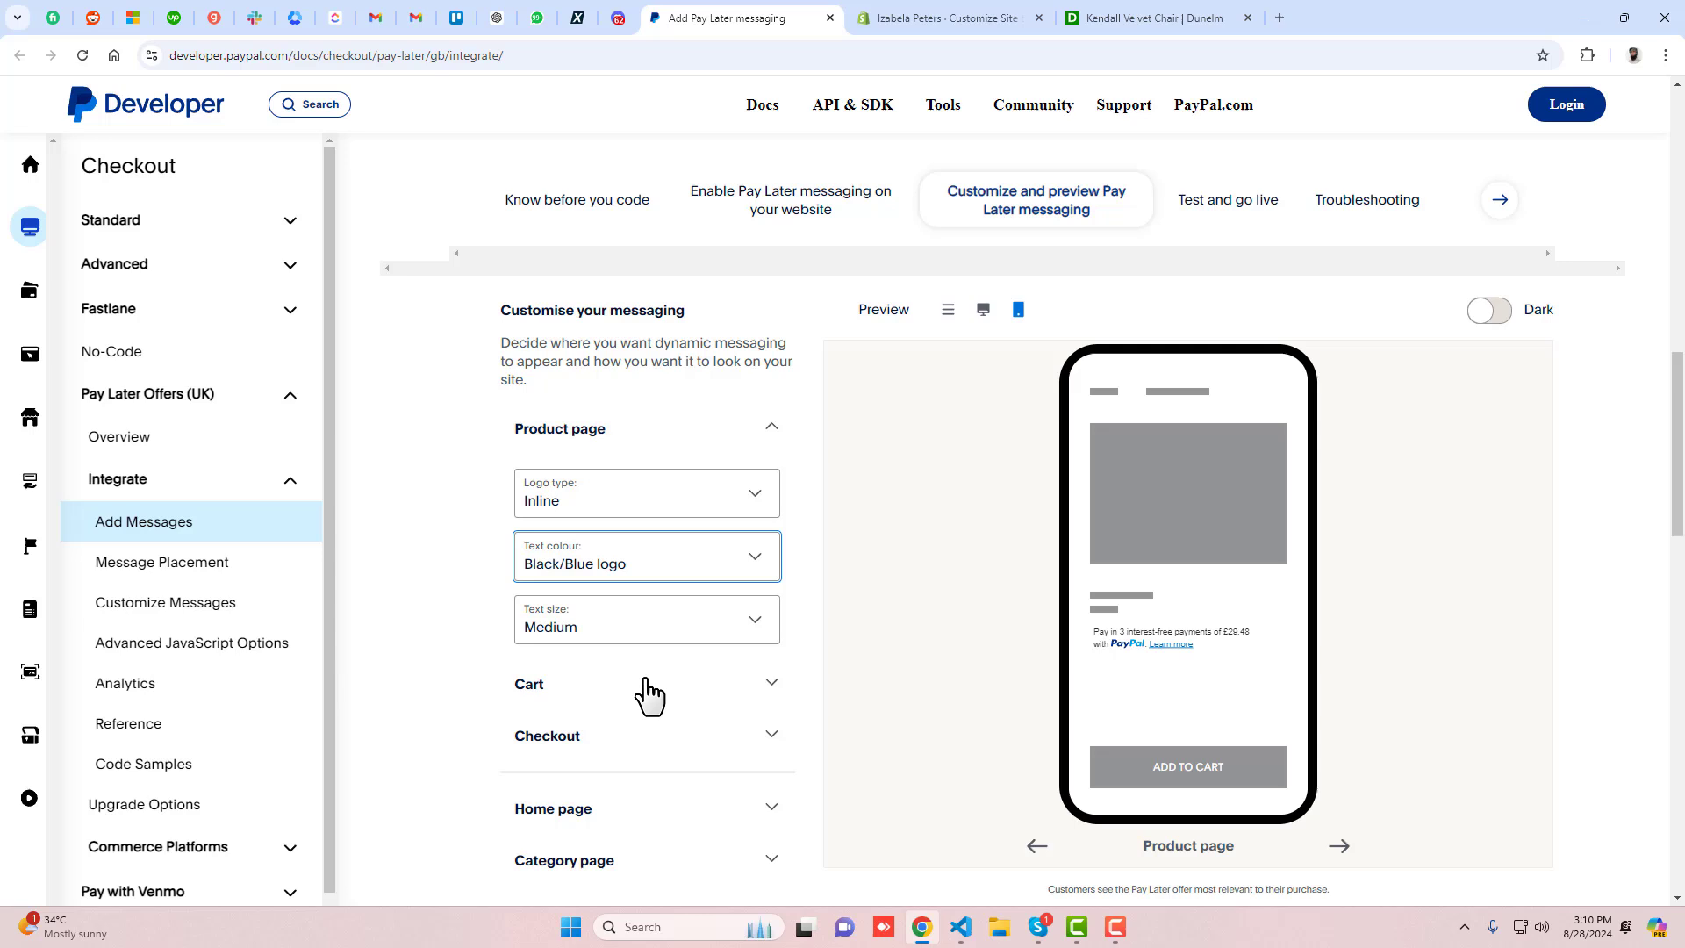
# Try Small and Large message text sizes, settling on Medium.
pyautogui.click(583, 628)
pyautogui.click(588, 621)
pyautogui.click(589, 629)
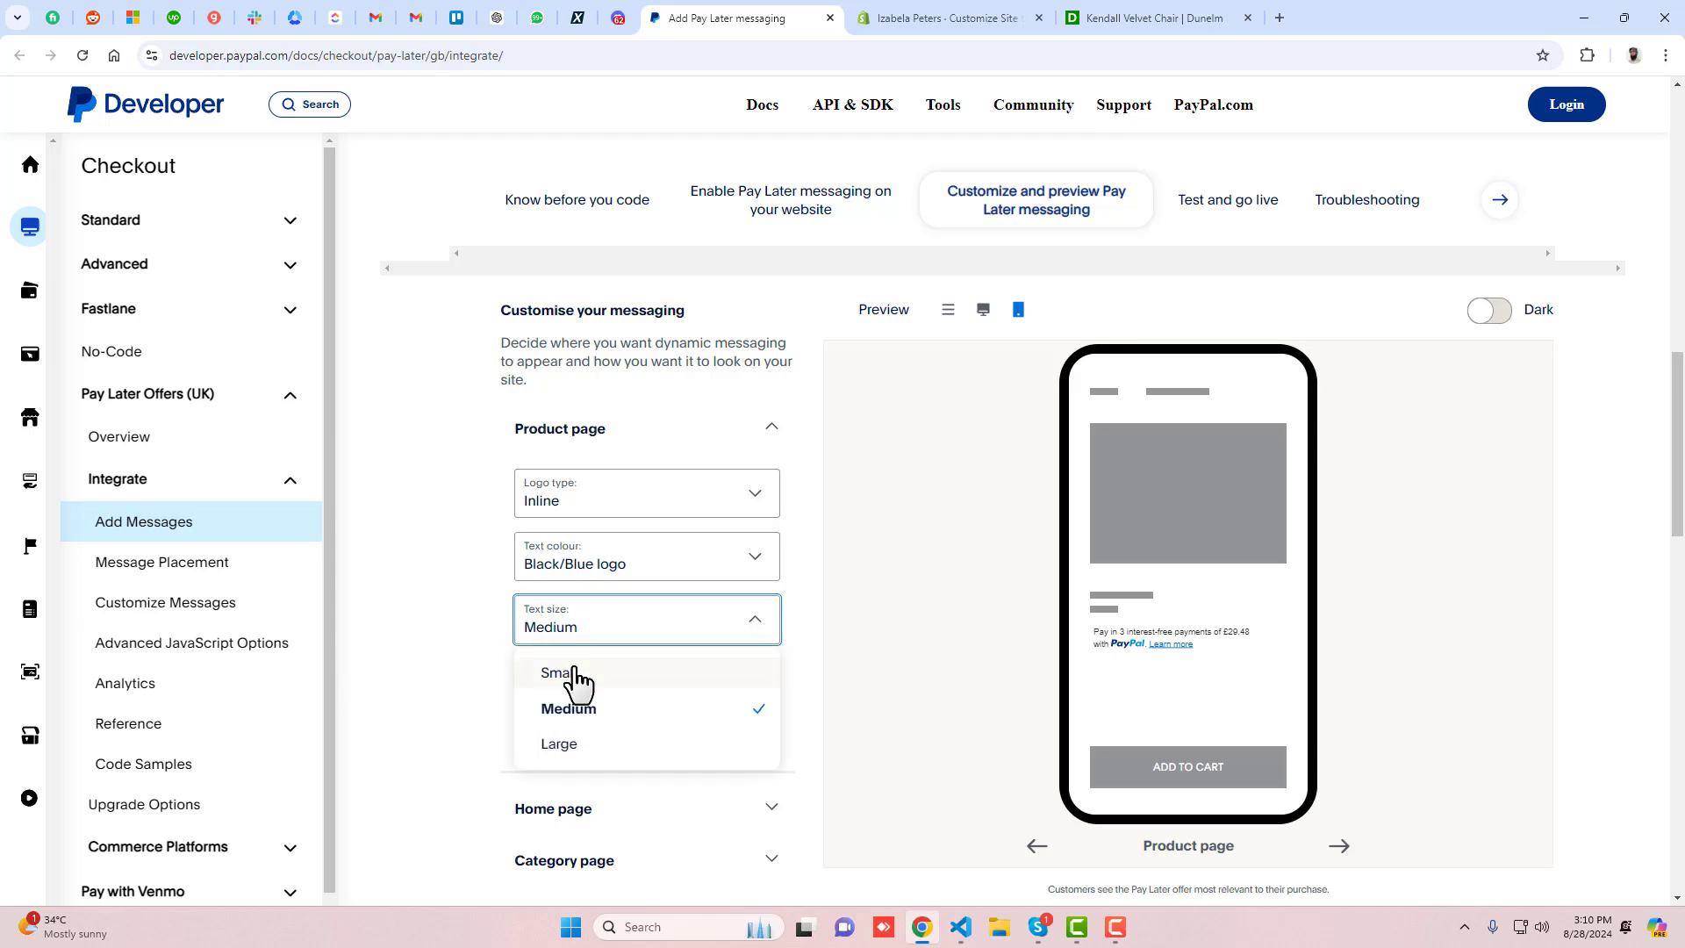
pyautogui.click(577, 671)
pyautogui.click(585, 635)
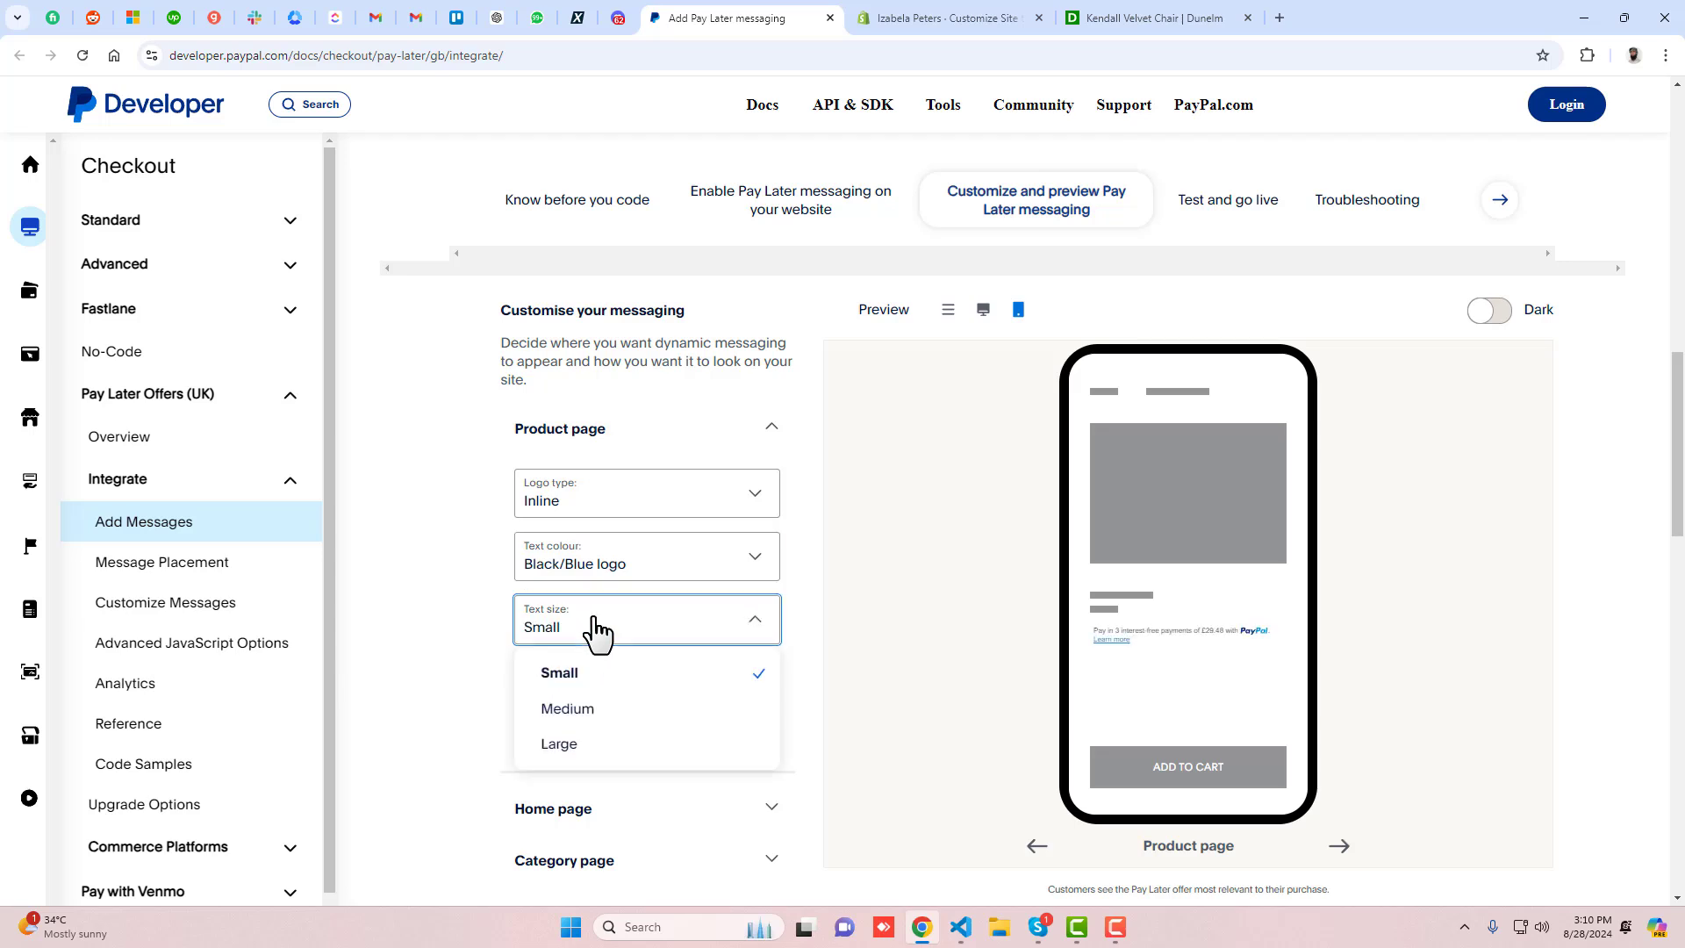
pyautogui.click(574, 707)
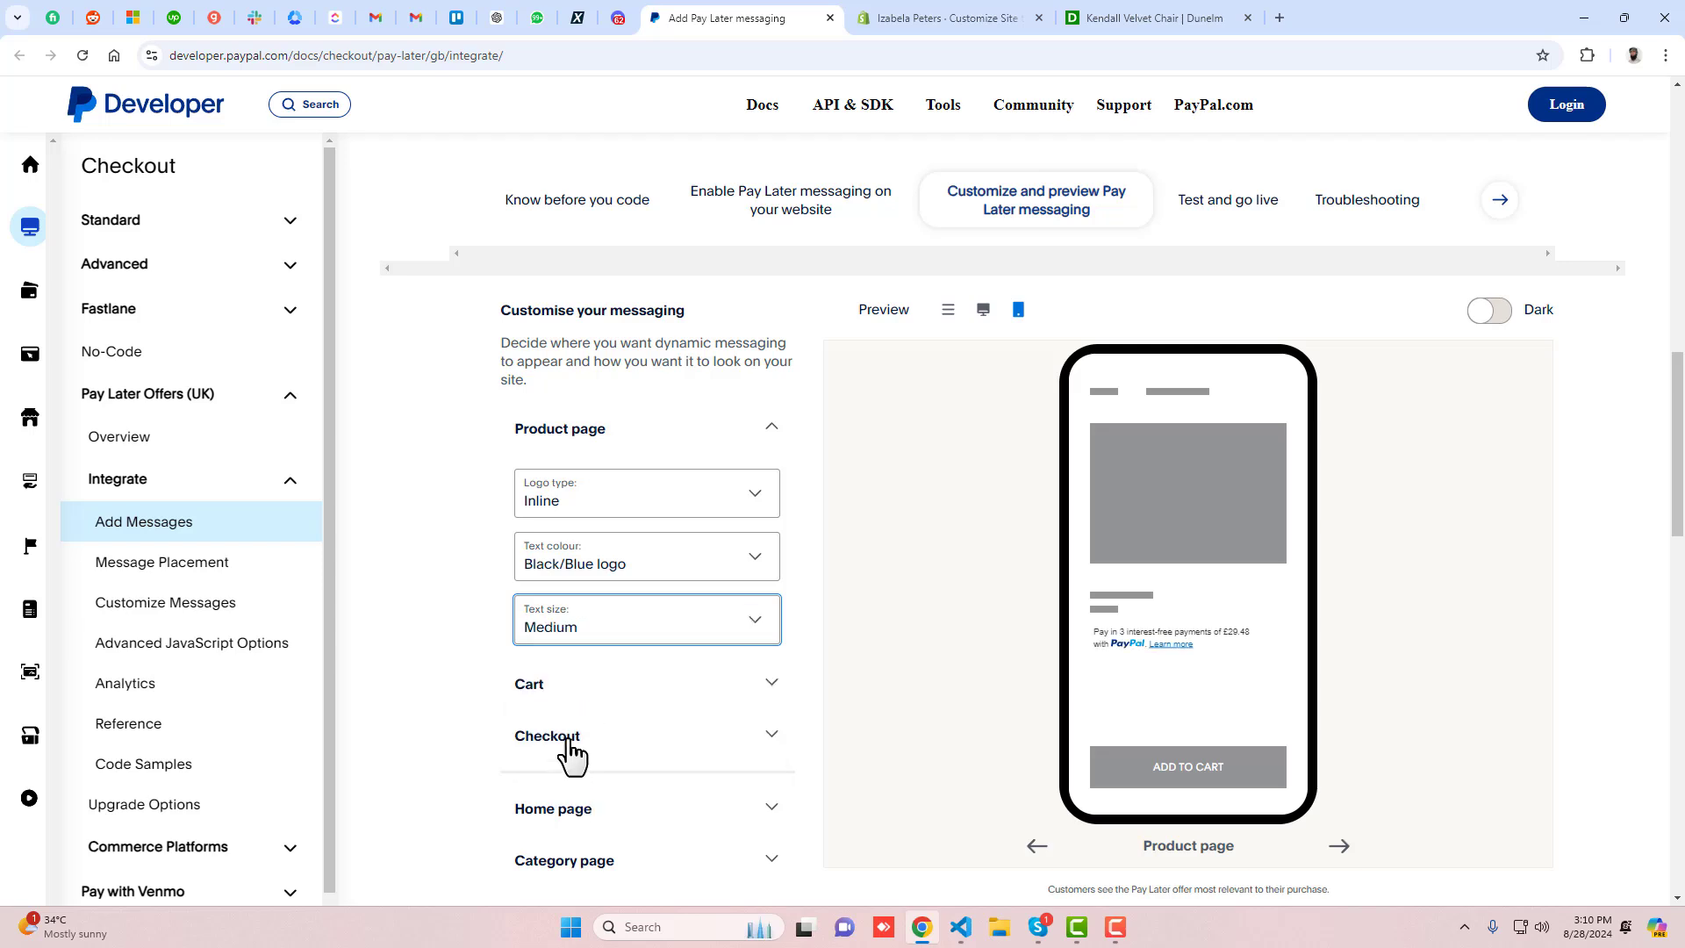
pyautogui.click(600, 625)
pyautogui.click(594, 753)
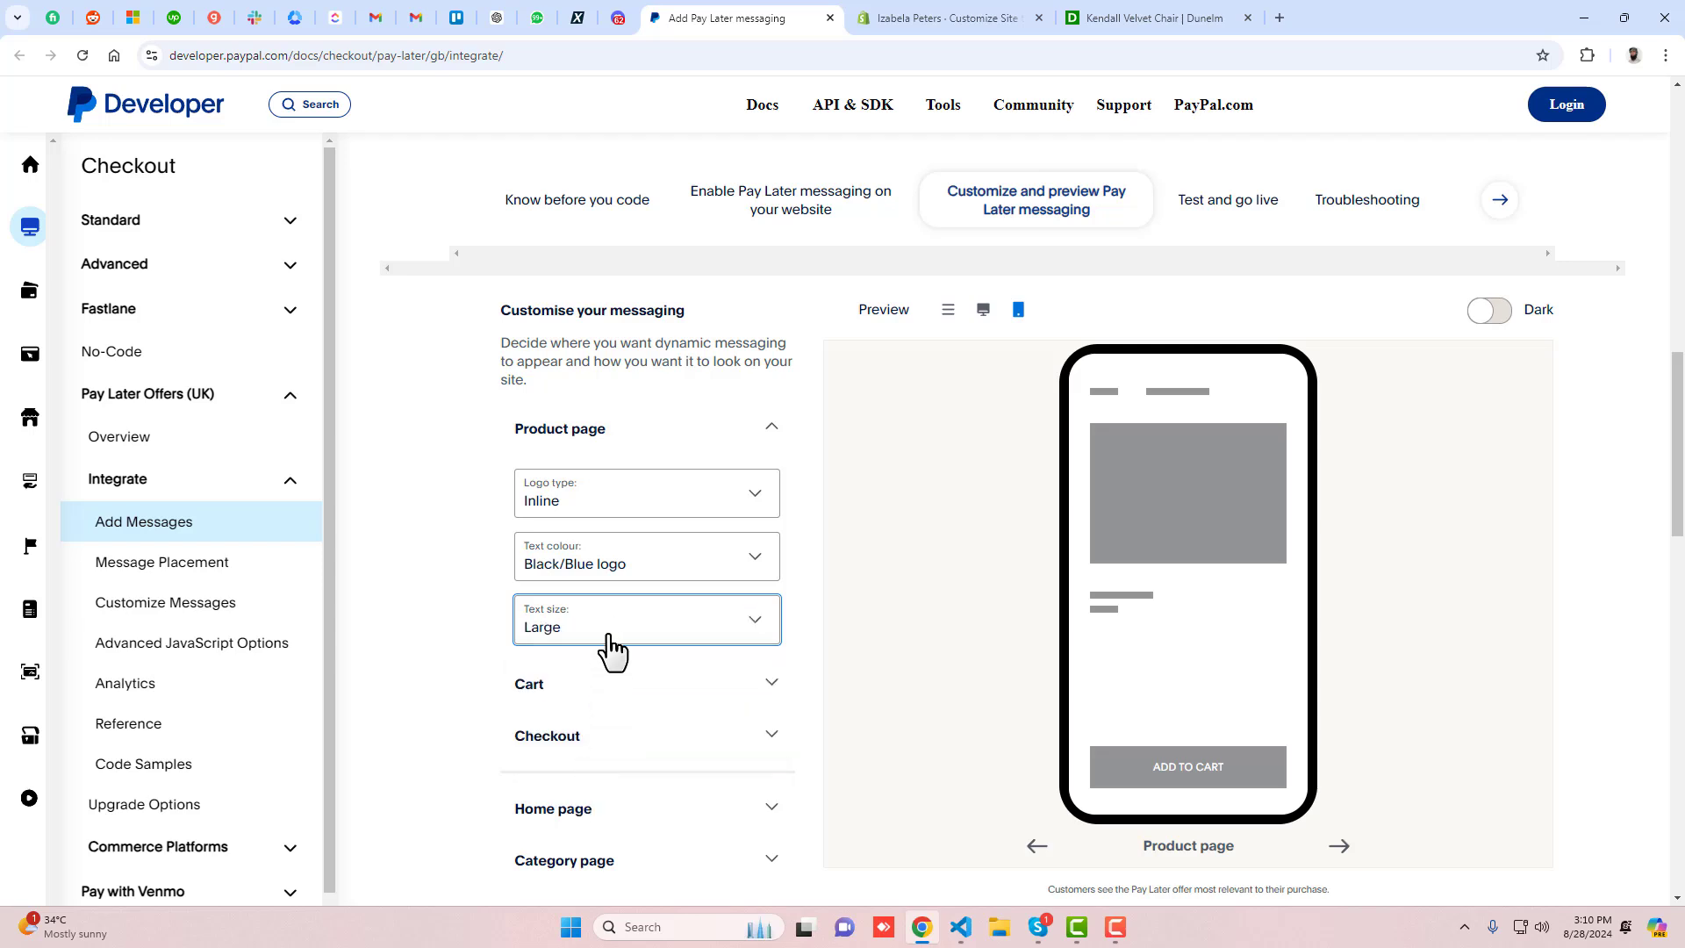
pyautogui.click(613, 633)
pyautogui.click(591, 709)
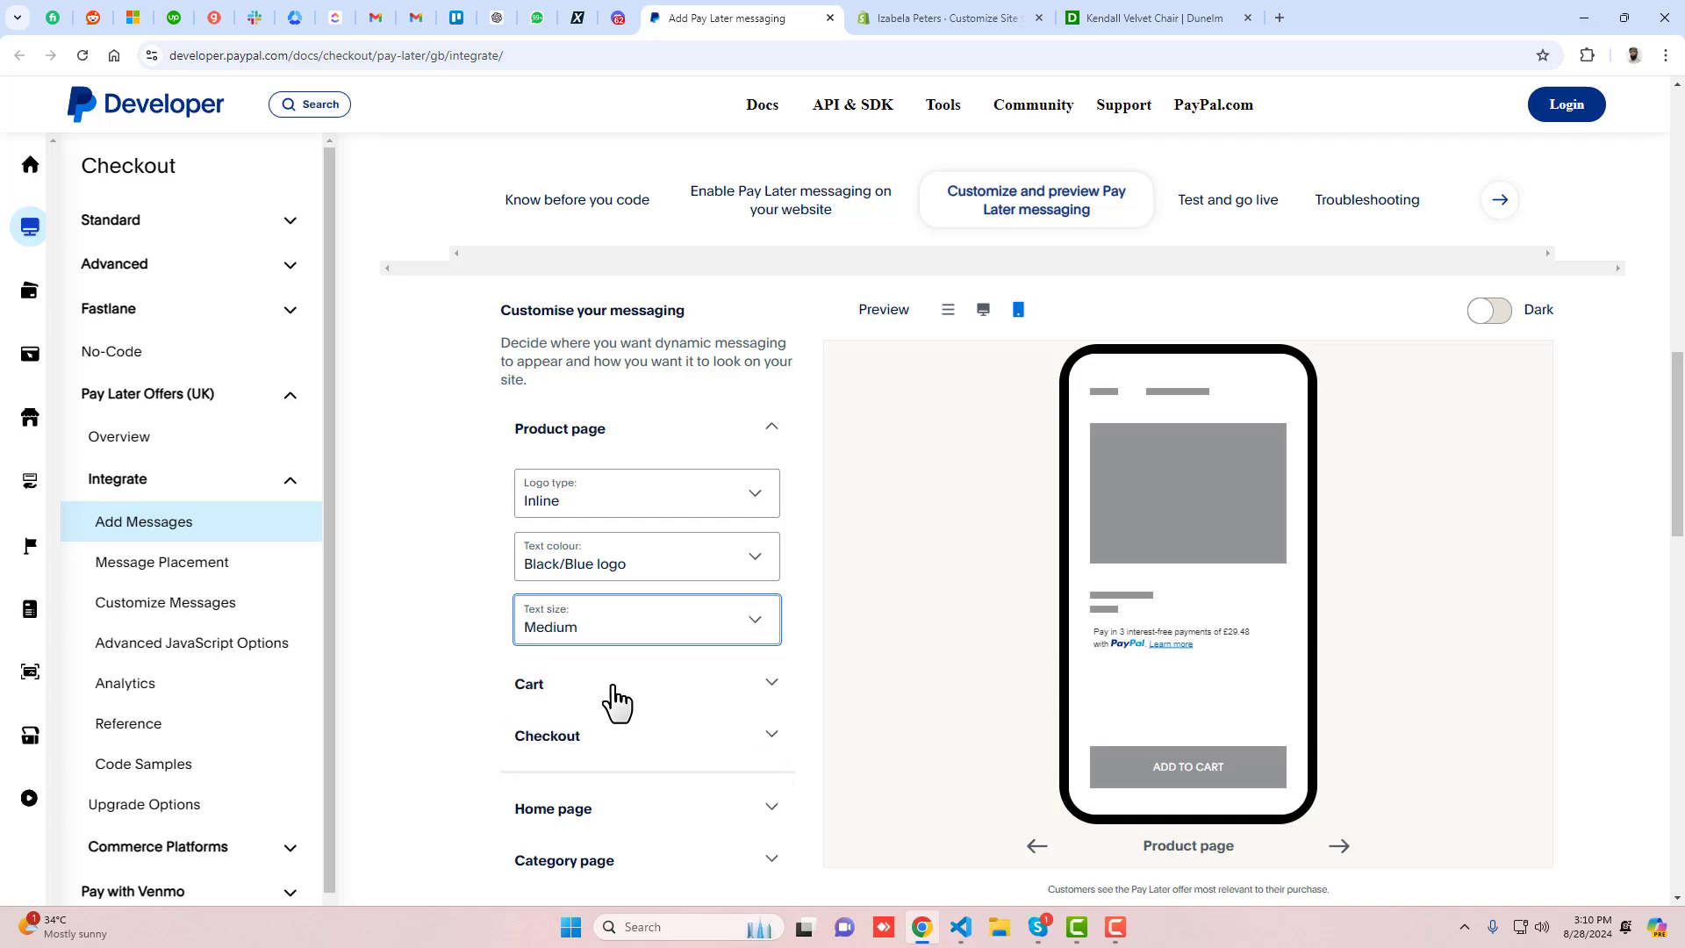
# Select the product page code sample, then switch to the Shopify theme editor.
pyautogui.scroll(-7, 965, 632)
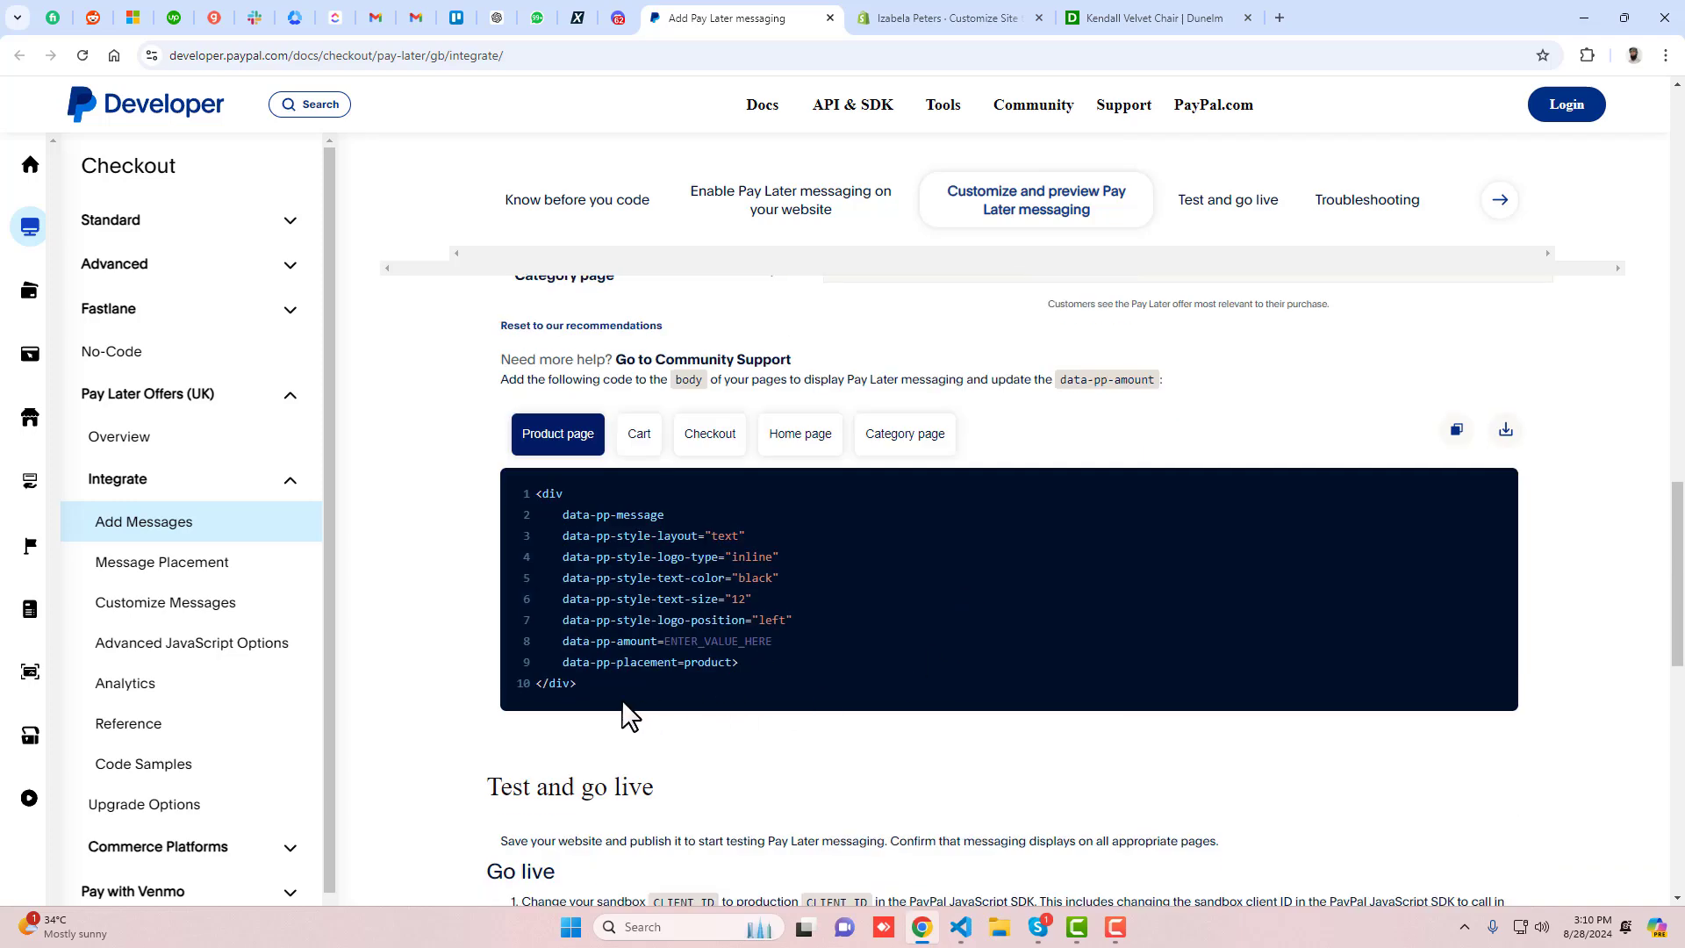
pyautogui.moveTo(595, 677); pyautogui.dragTo(534, 492)
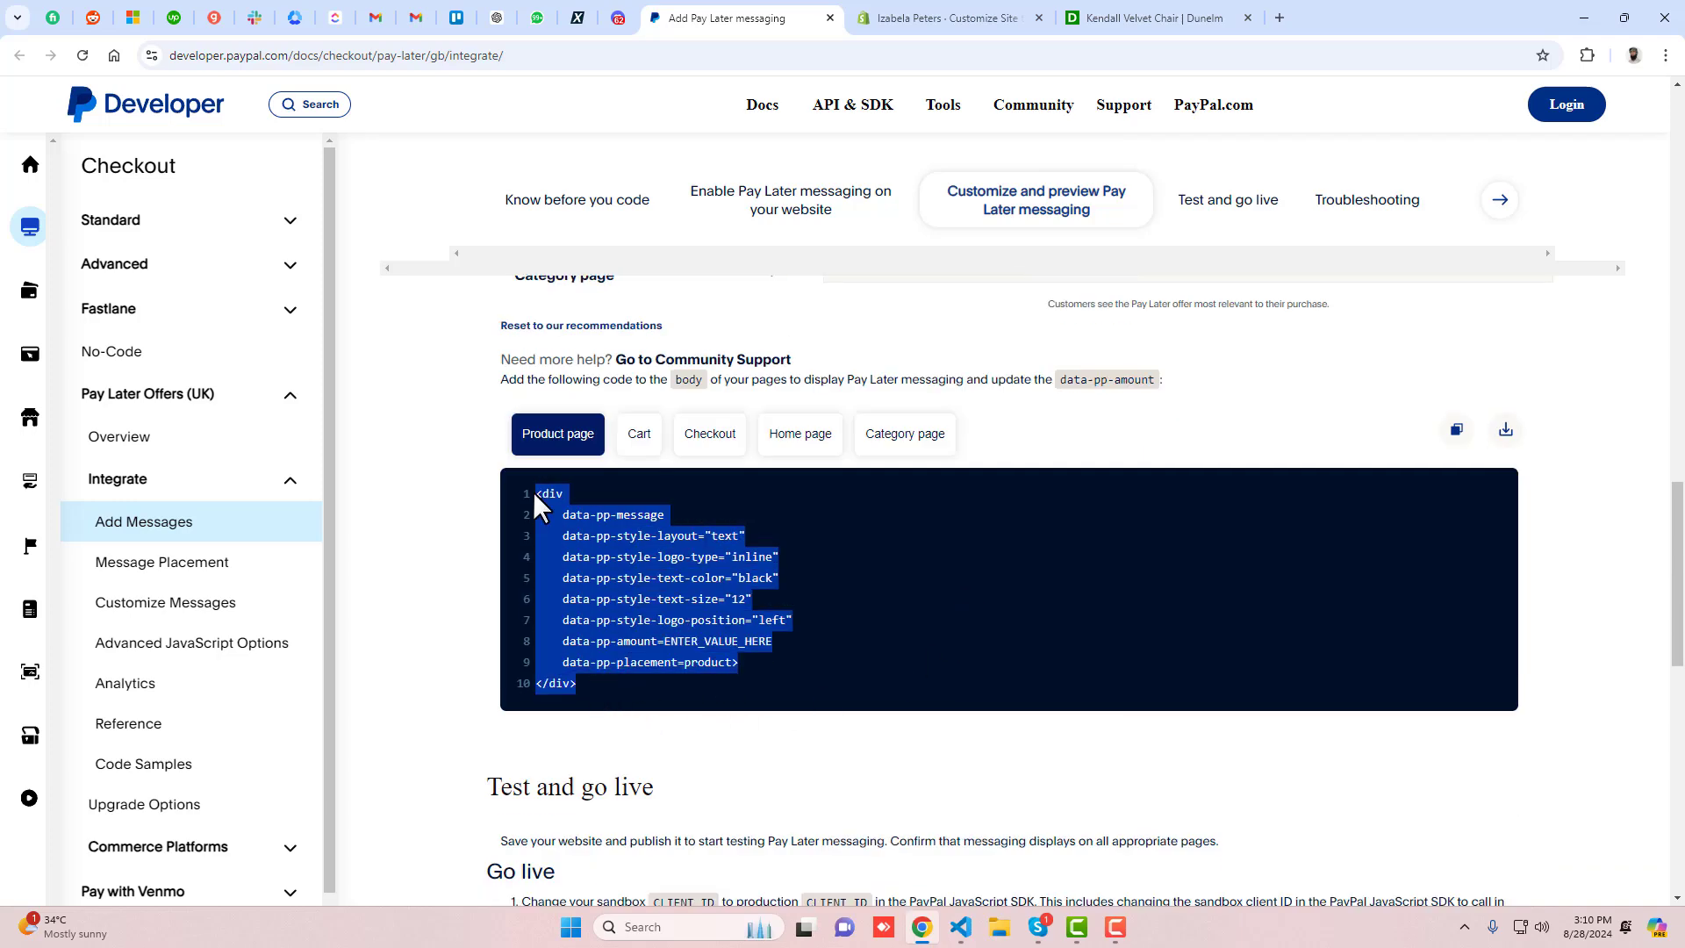
pyautogui.click(607, 686)
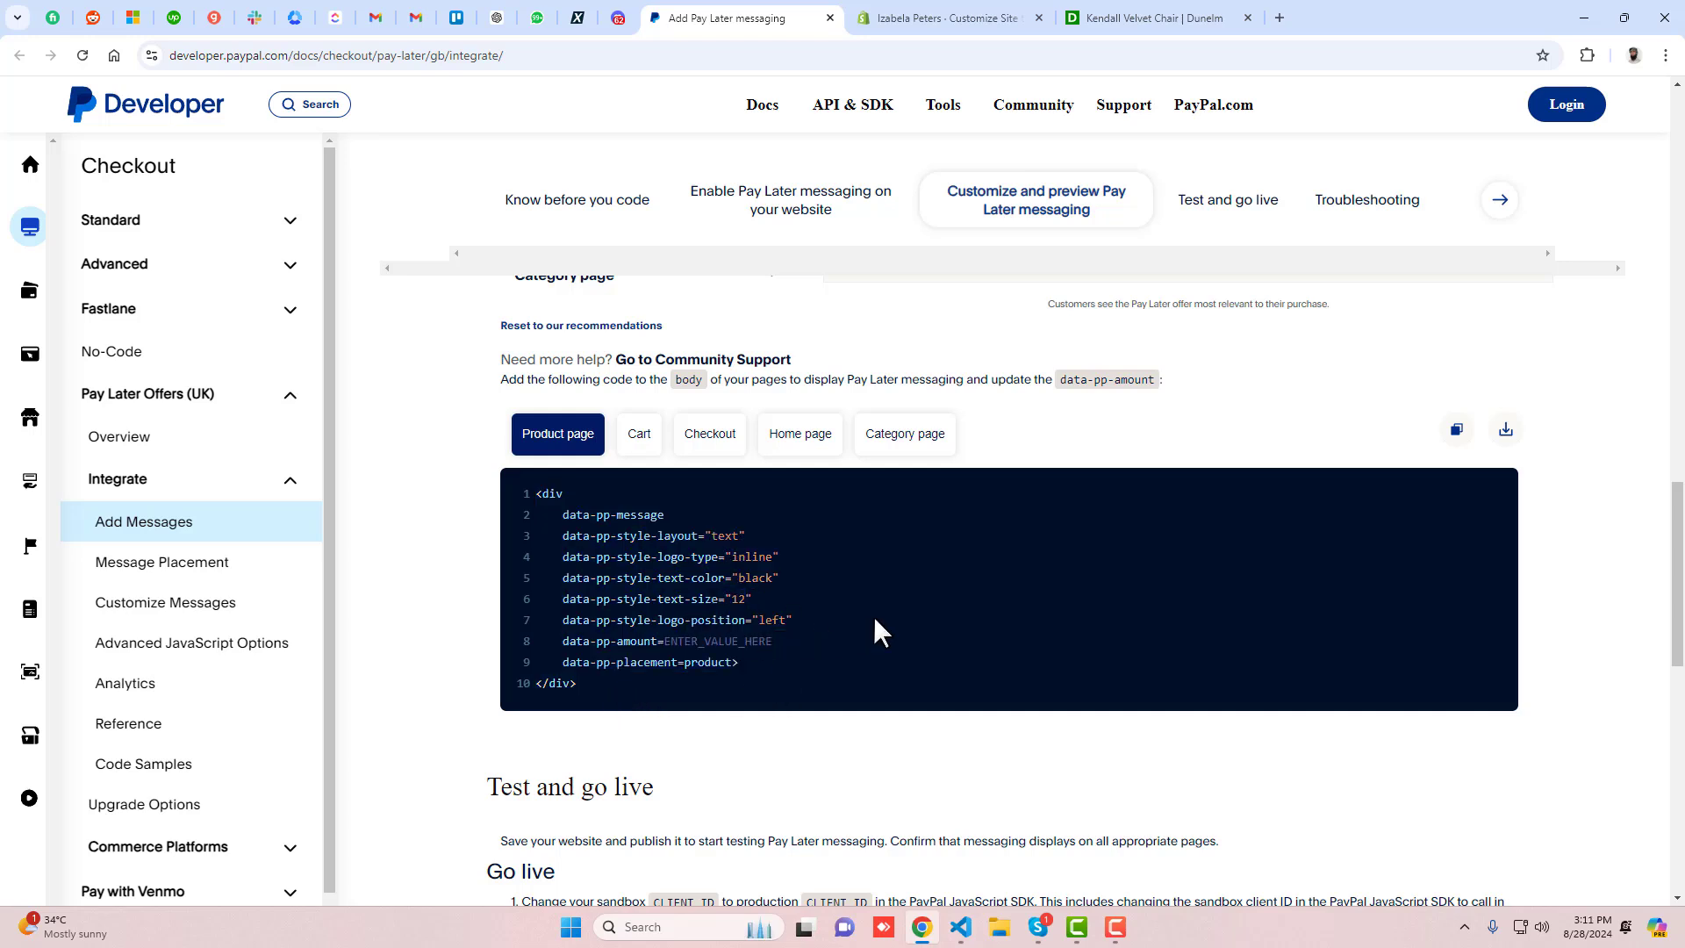
pyautogui.click(970, 18)
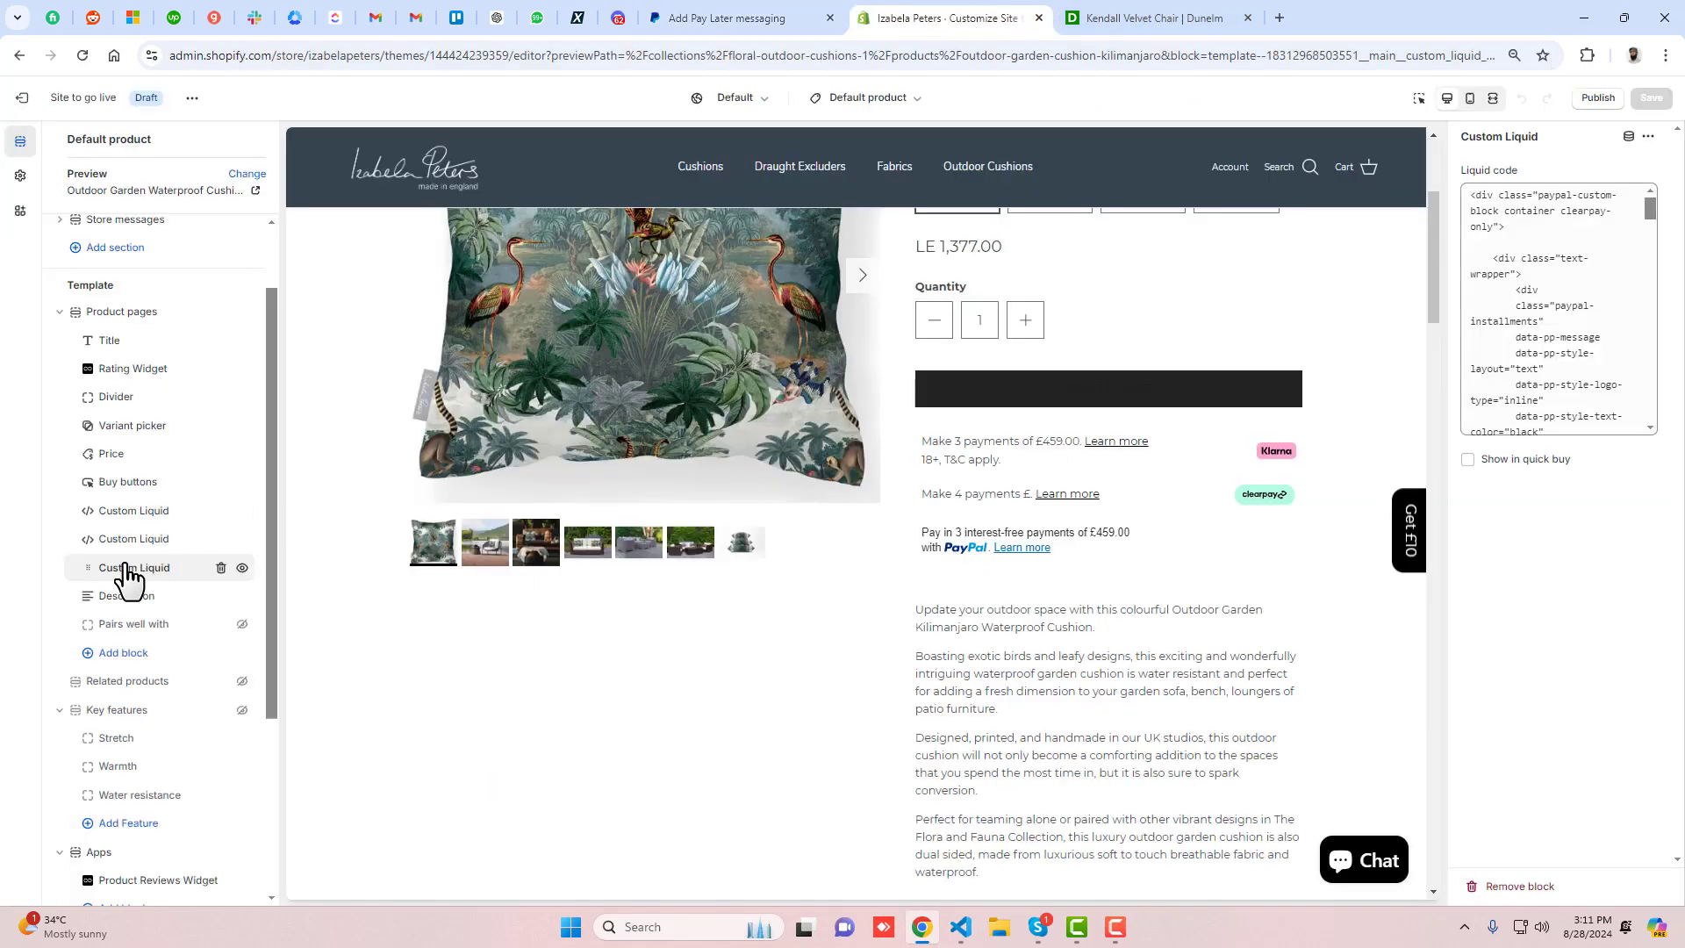
# Delete all code from the Custom Liquid block and bring up paypal-html-block.txt in VS Code.
pyautogui.click(1578, 373)
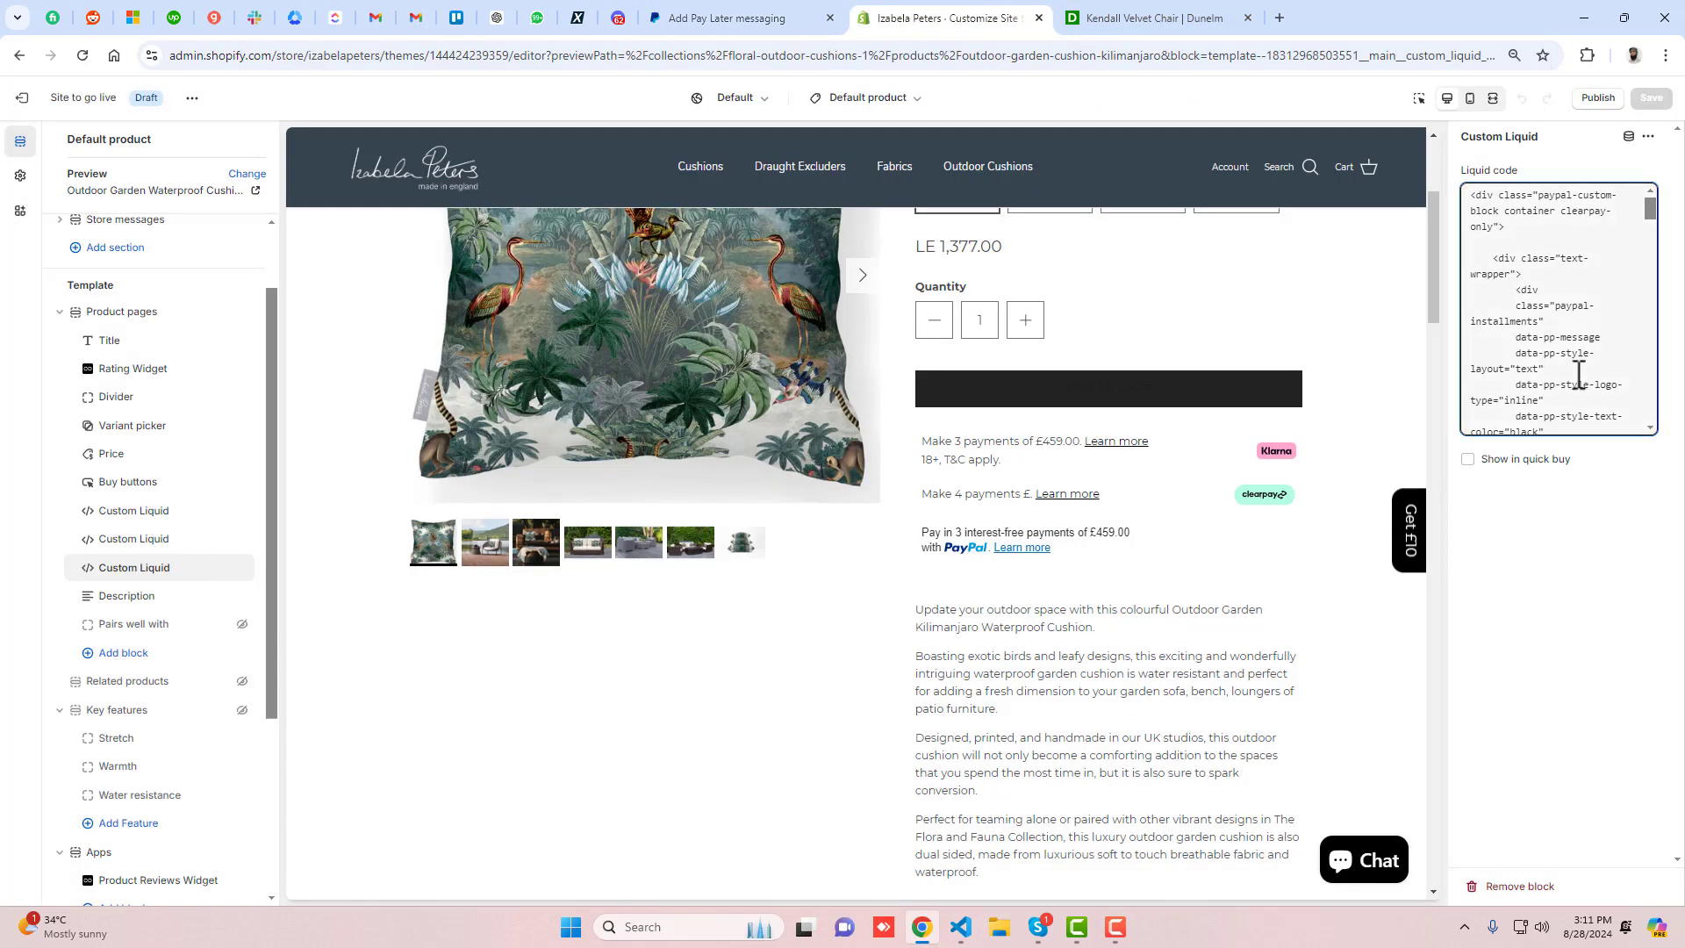
pyautogui.hotkey('ctrl', 'a')
pyautogui.press('BackSpace')
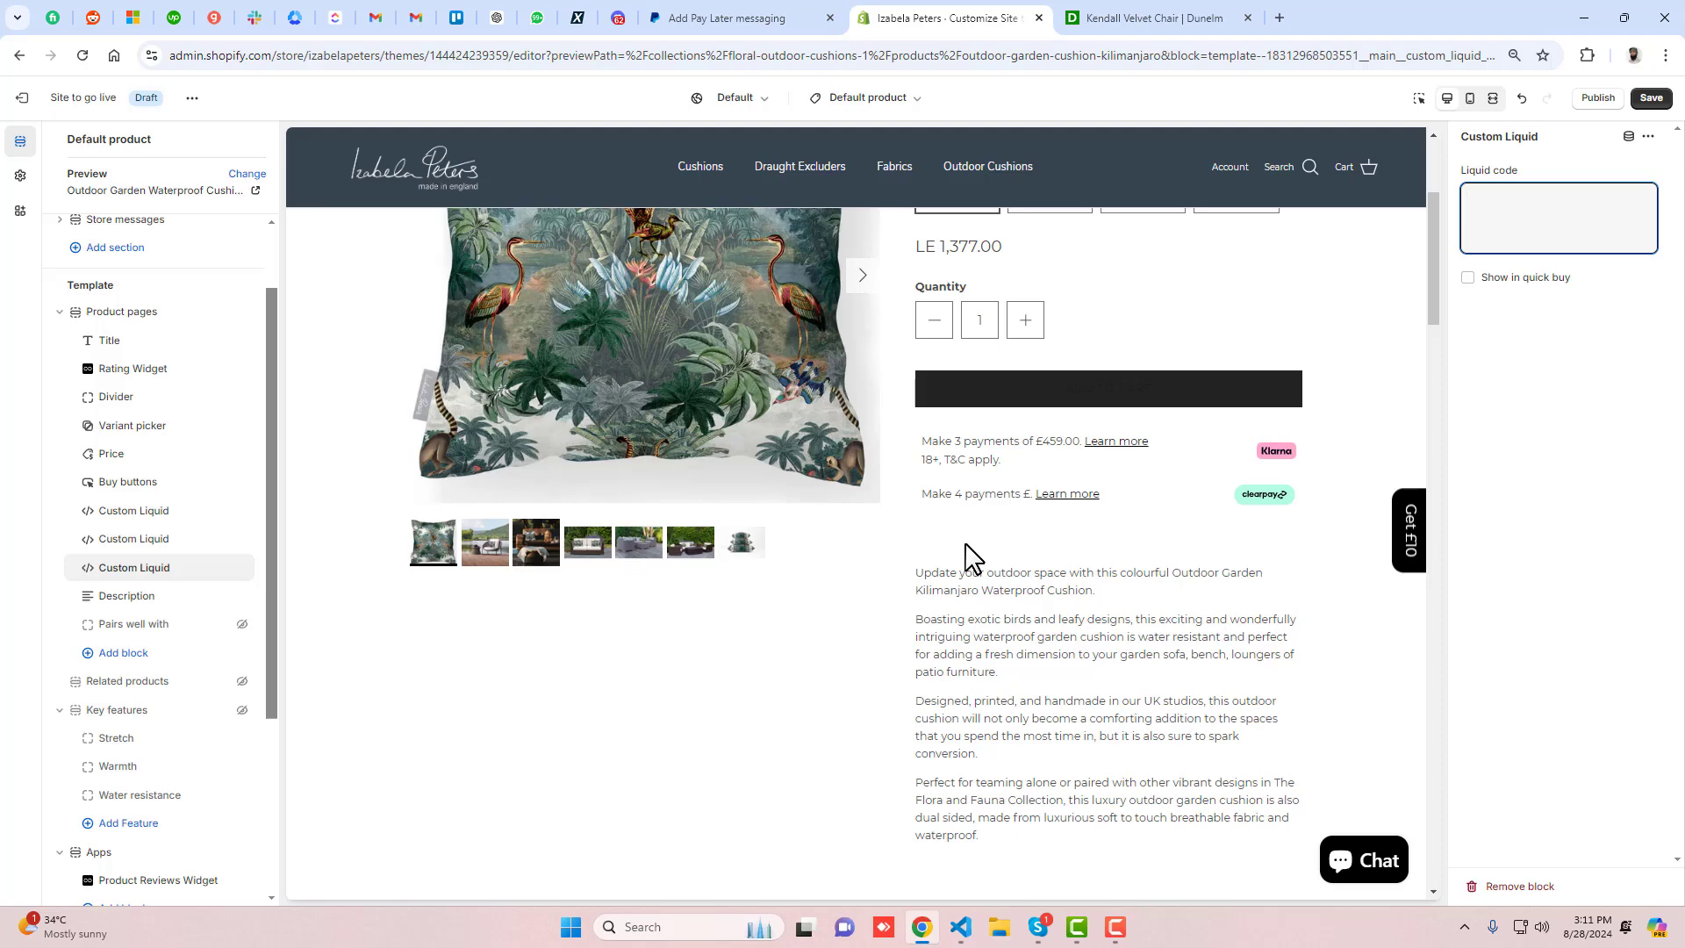
pyautogui.click(961, 927)
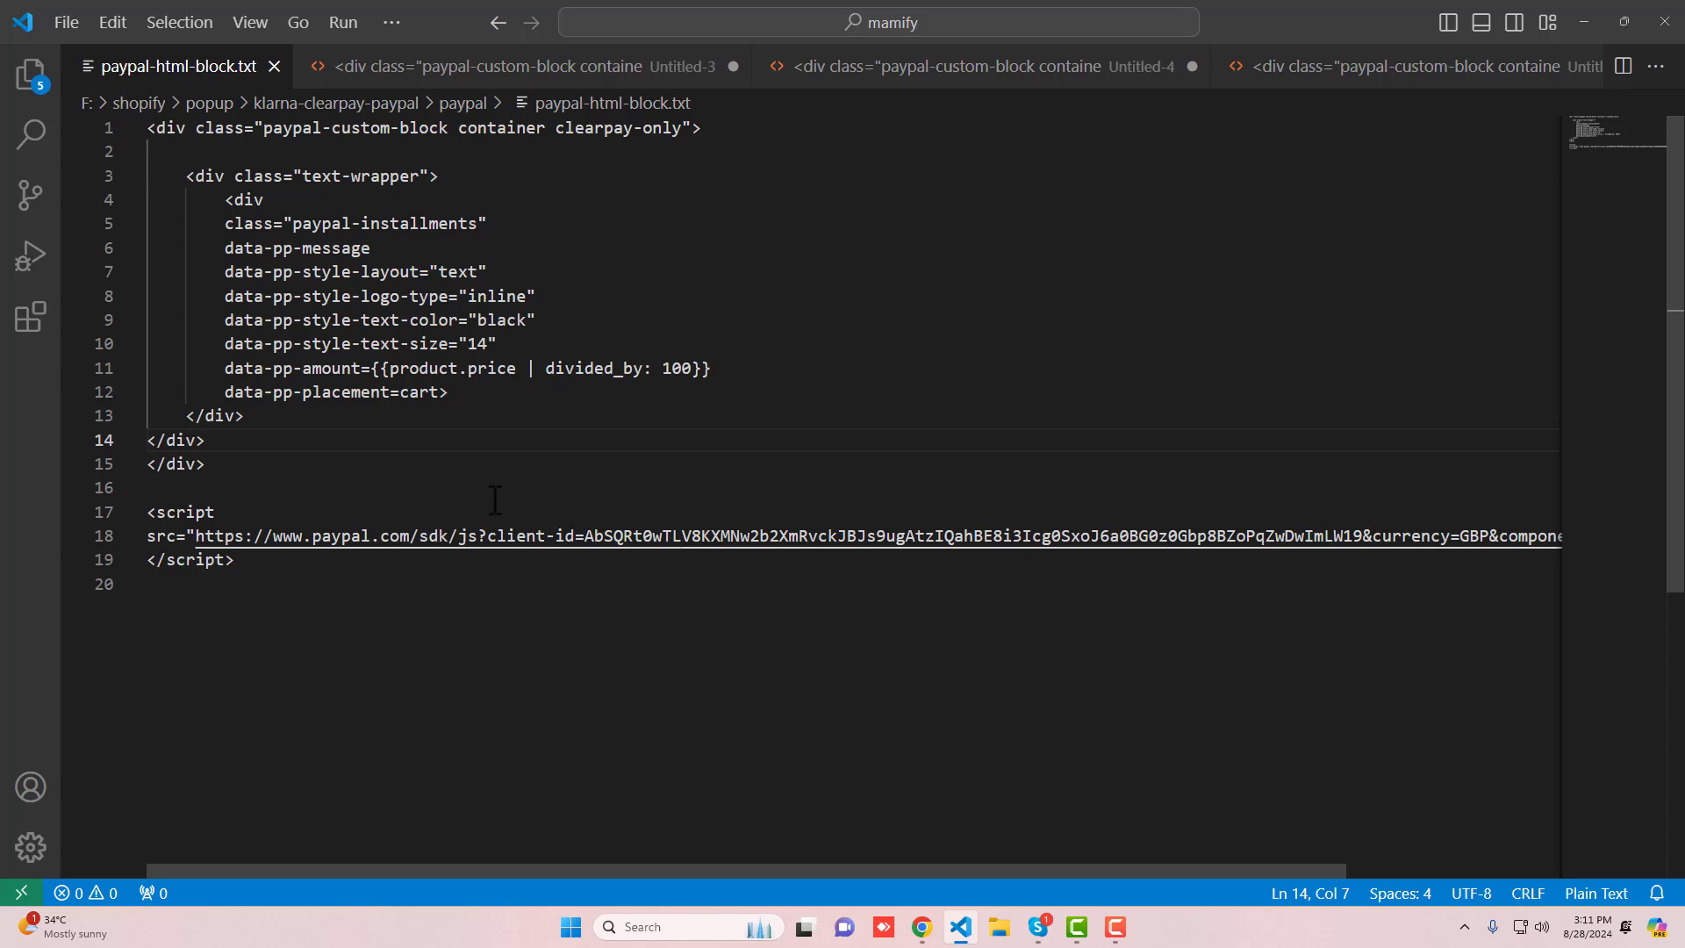
pyautogui.hotkey('alt', 'Tab')
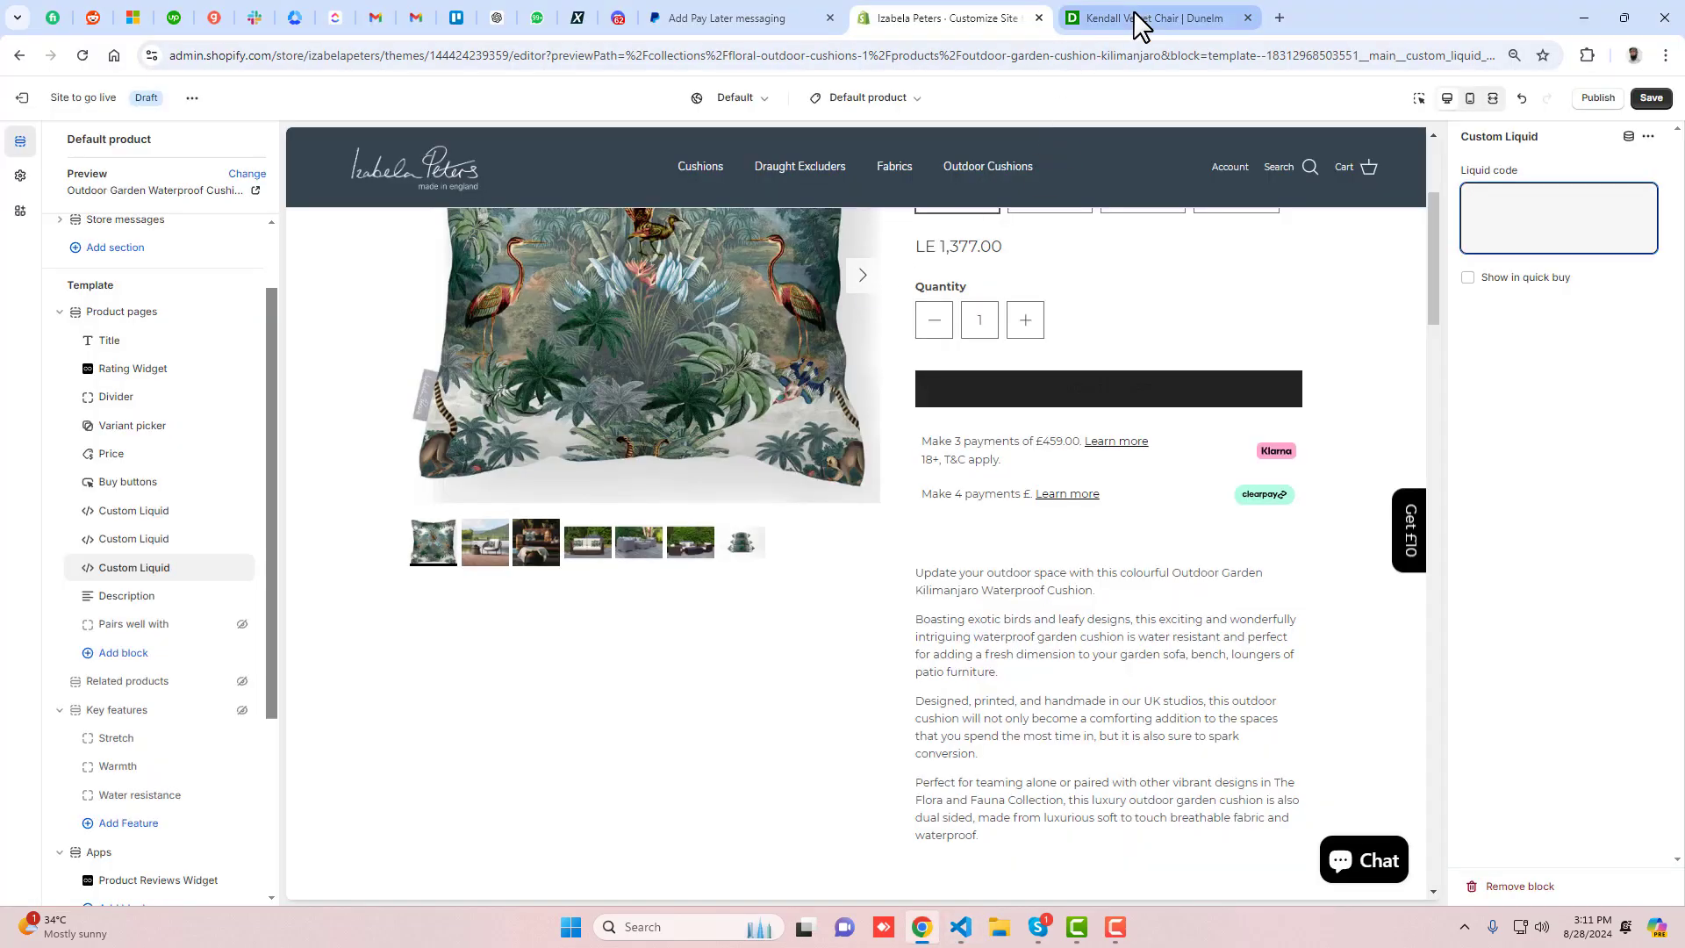
pyautogui.click(674, 10)
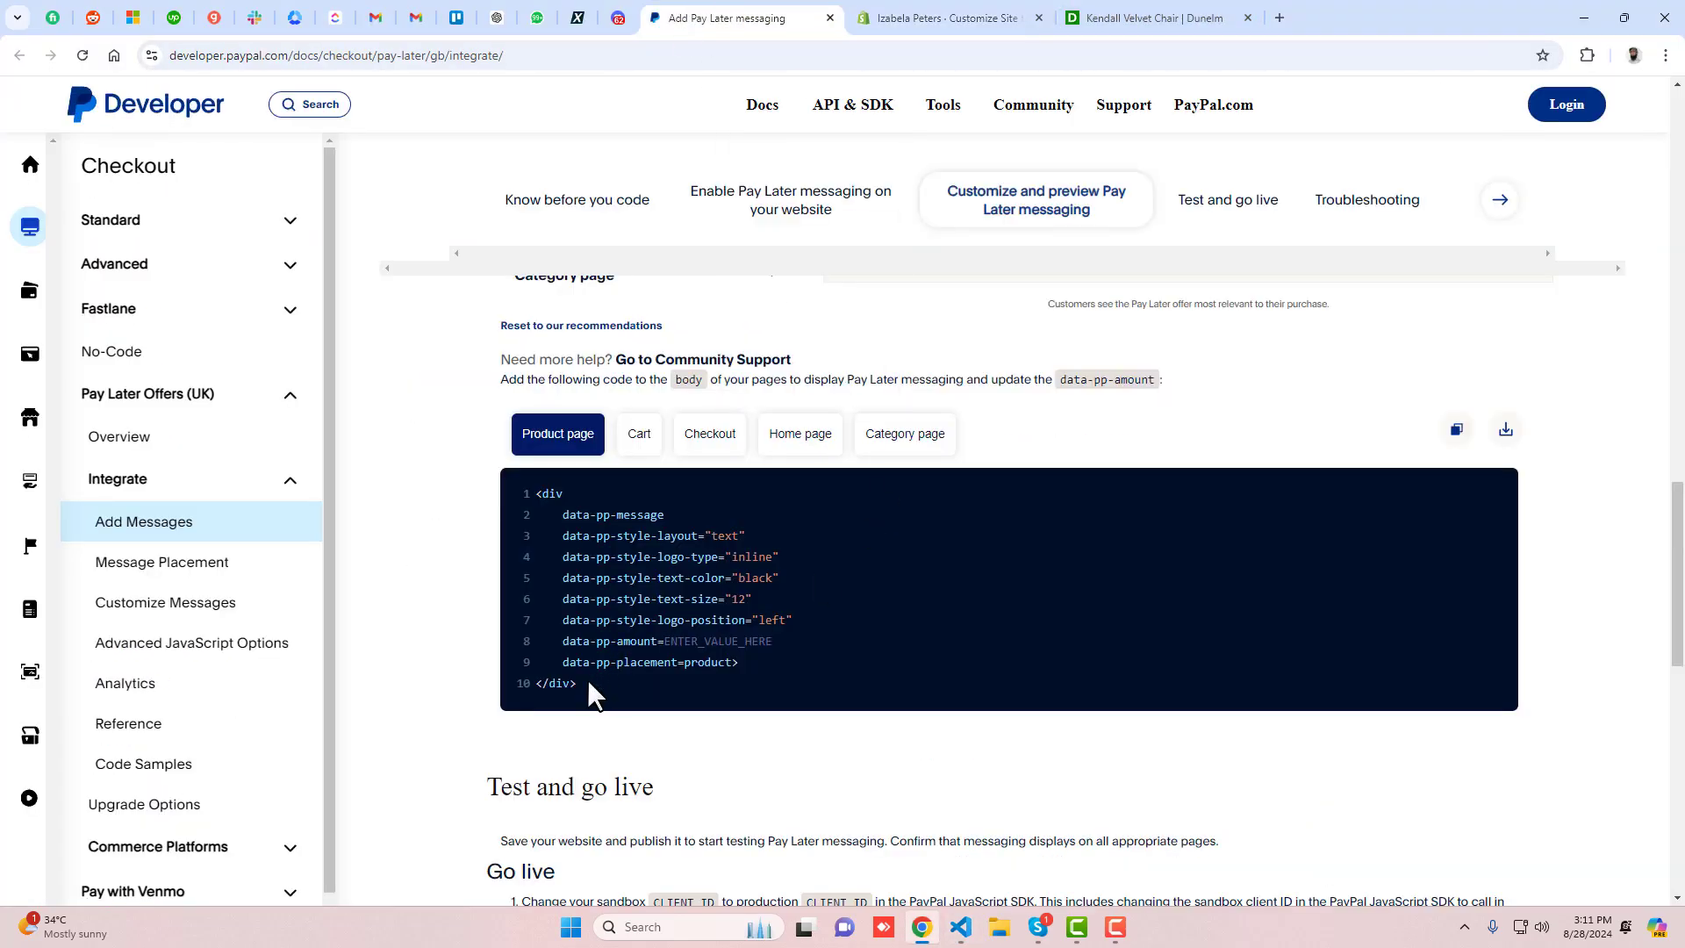
pyautogui.moveTo(587, 677); pyautogui.dragTo(525, 491)
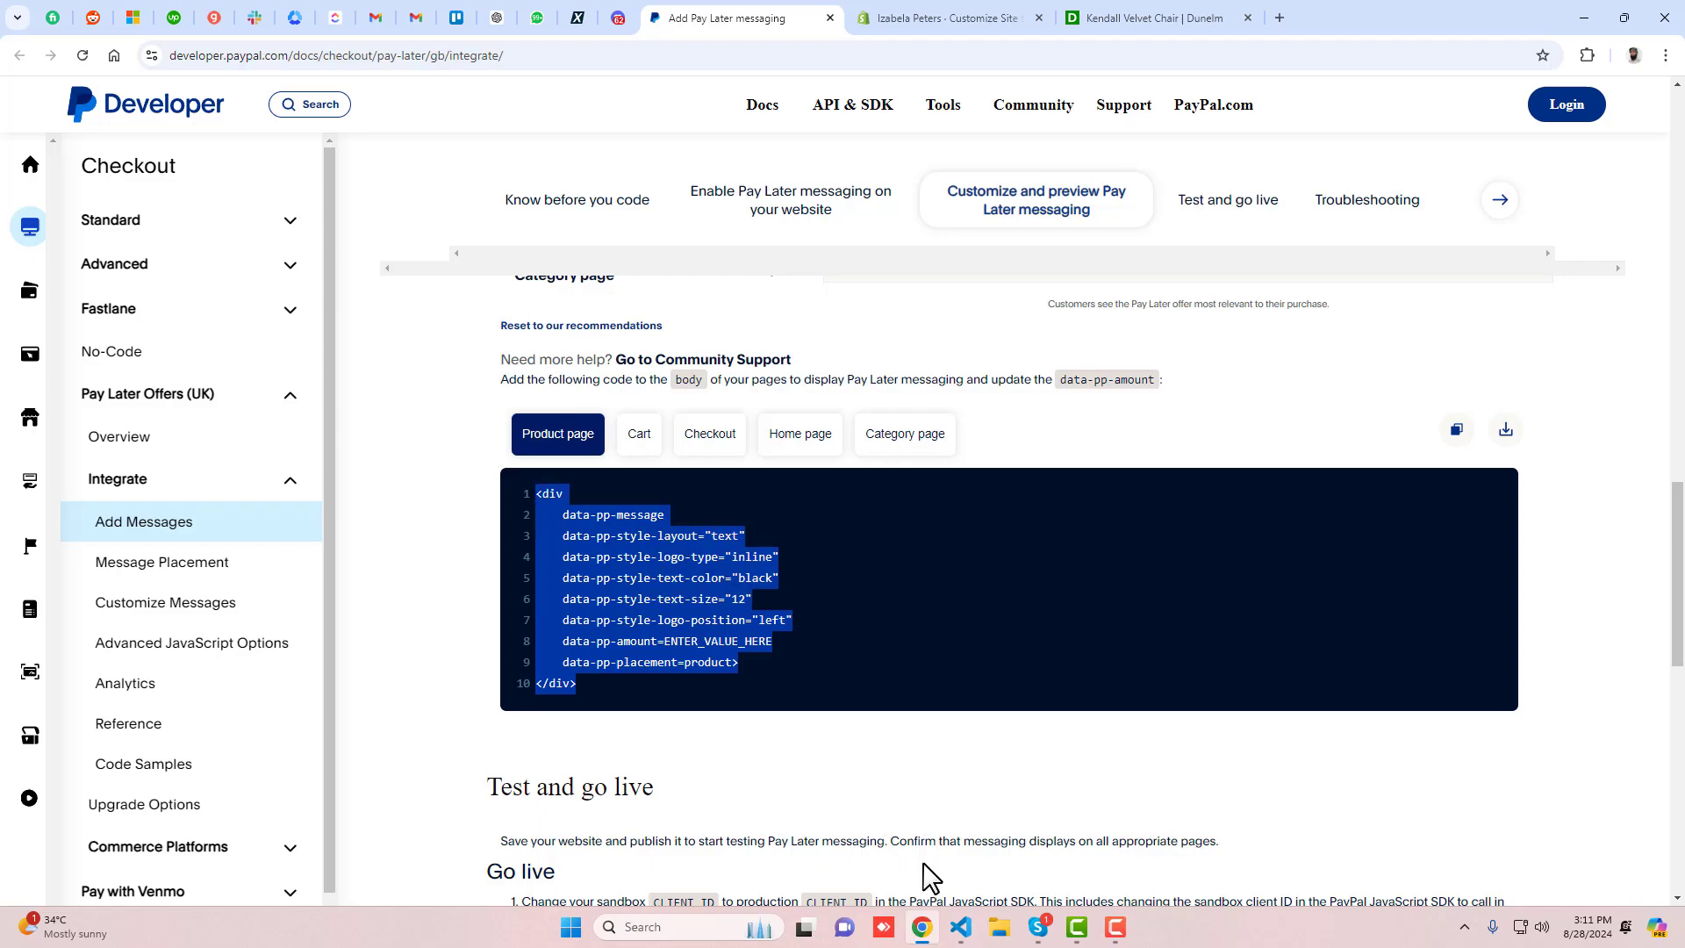
pyautogui.click(961, 926)
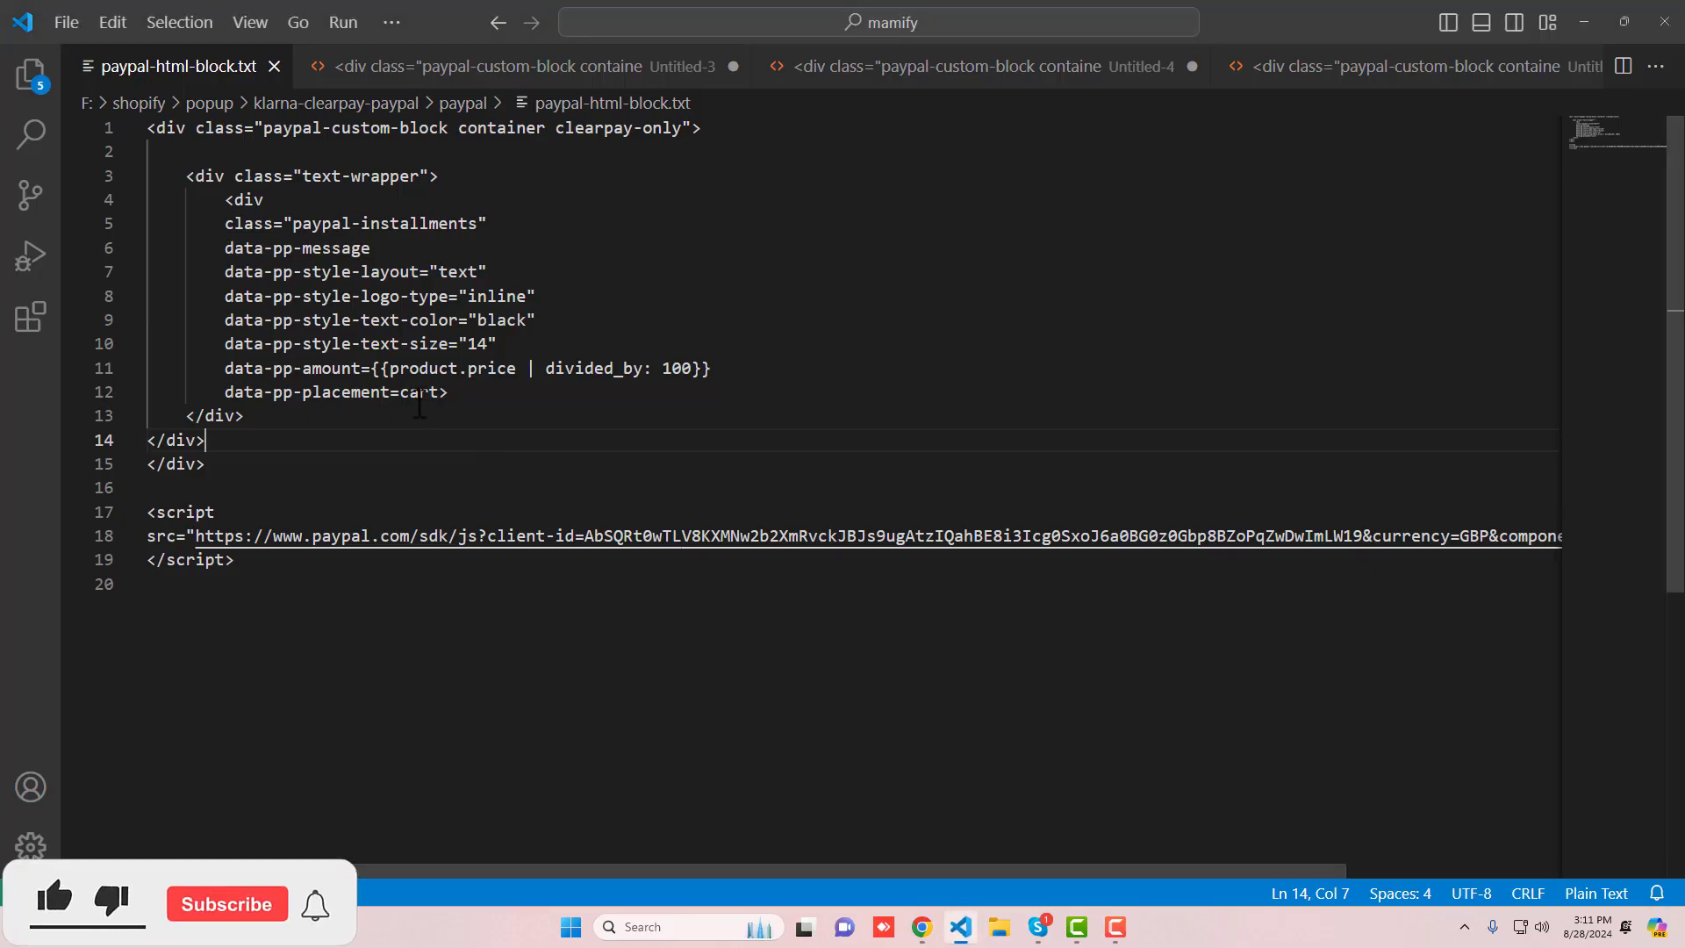
pyautogui.moveTo(157, 129); pyautogui.dragTo(746, 129)
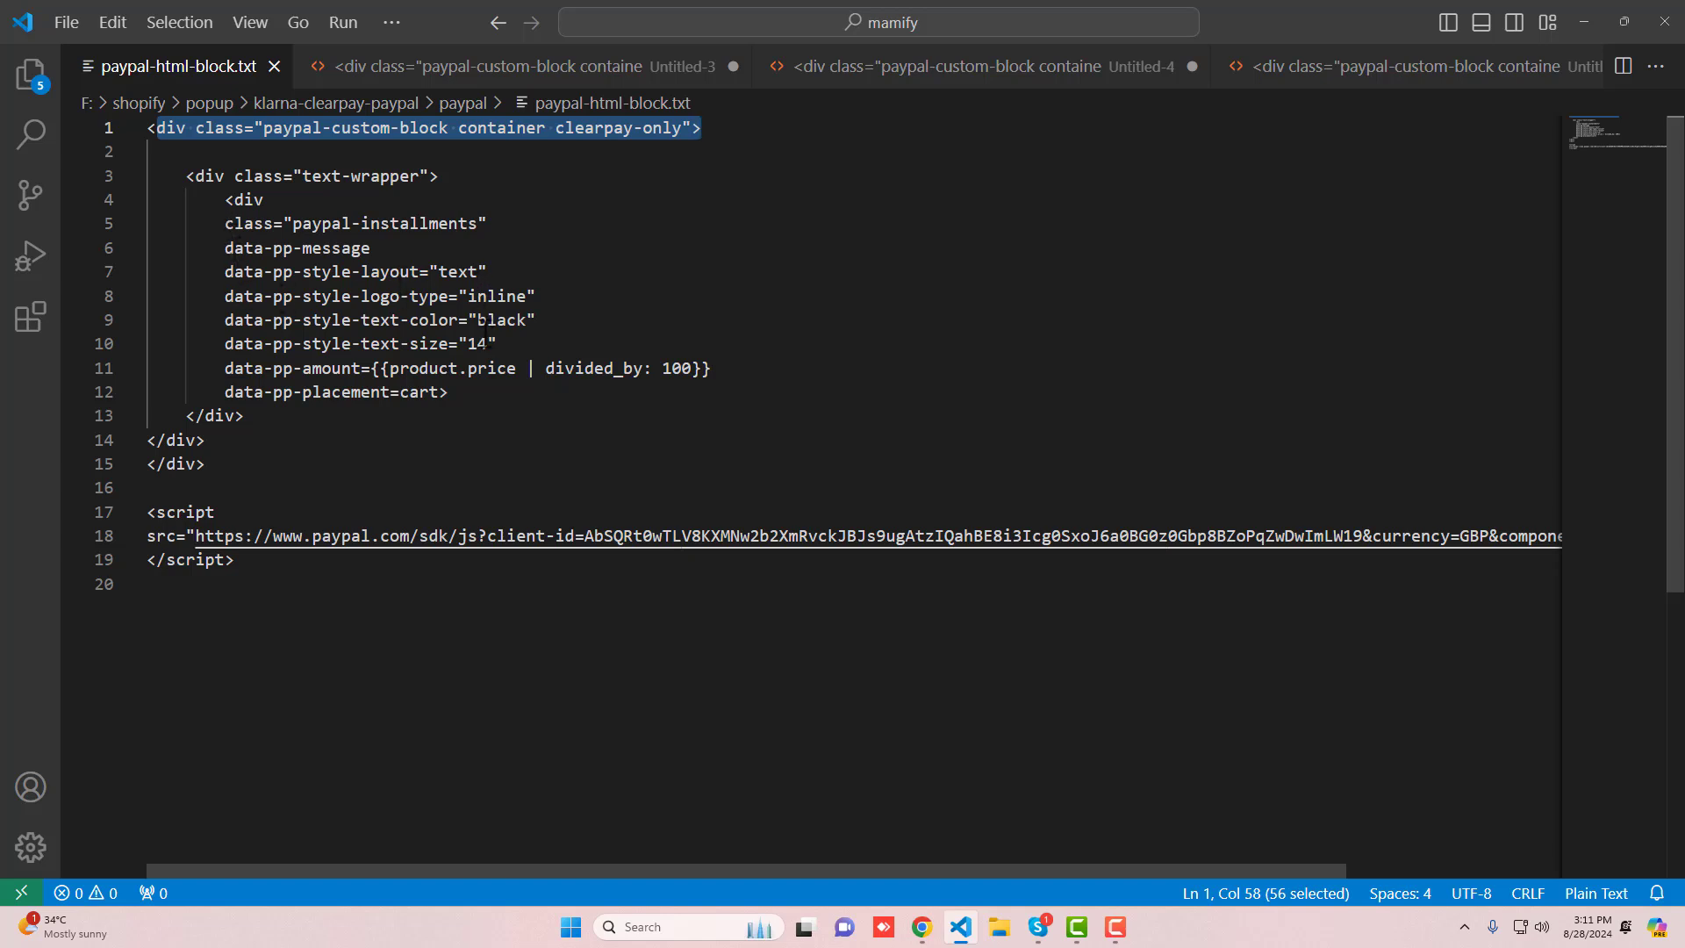
pyautogui.moveTo(468, 344); pyautogui.dragTo(491, 346)
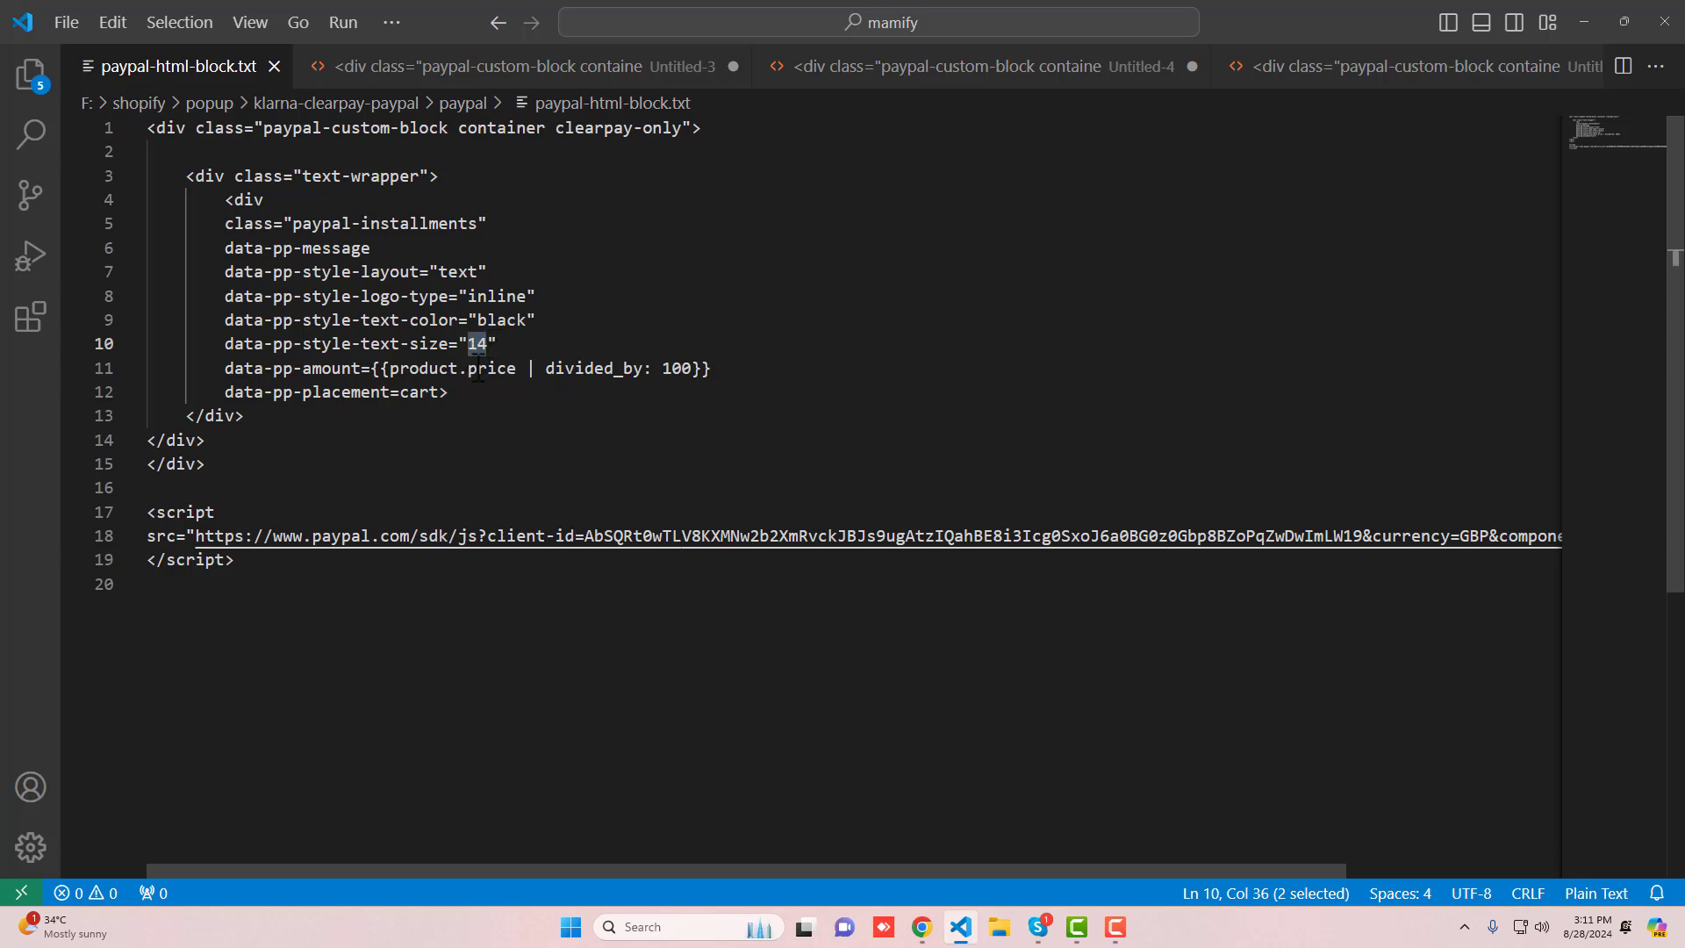
pyautogui.moveTo(226, 368); pyautogui.dragTo(362, 368)
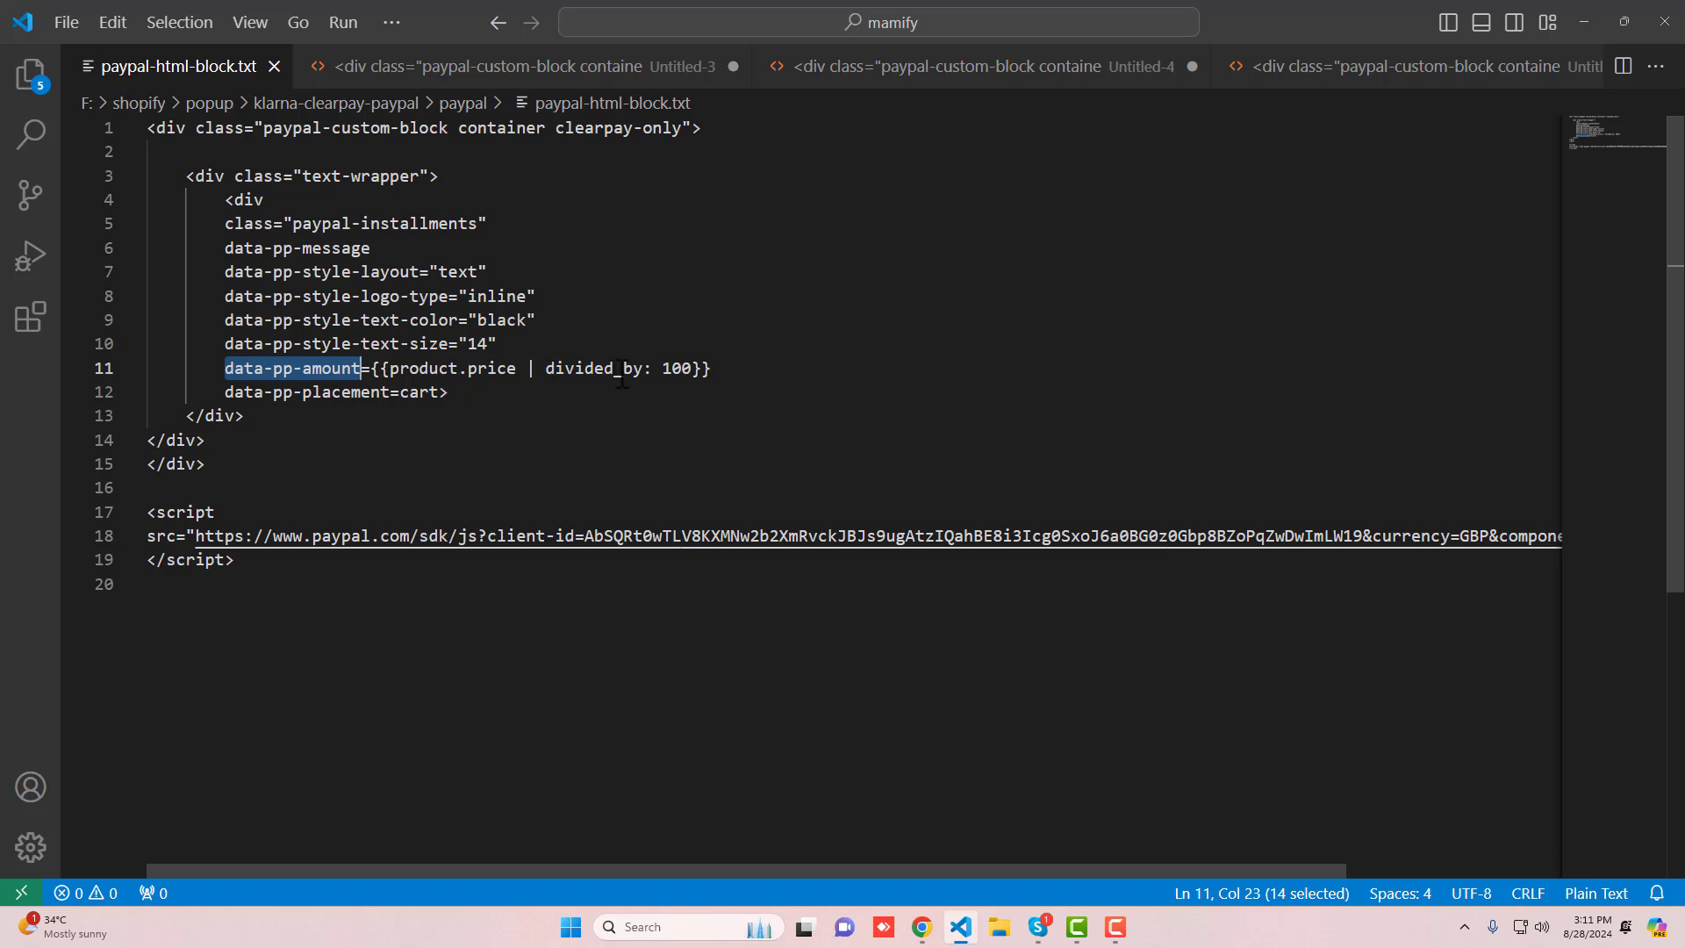
pyautogui.moveTo(390, 368); pyautogui.dragTo(511, 373)
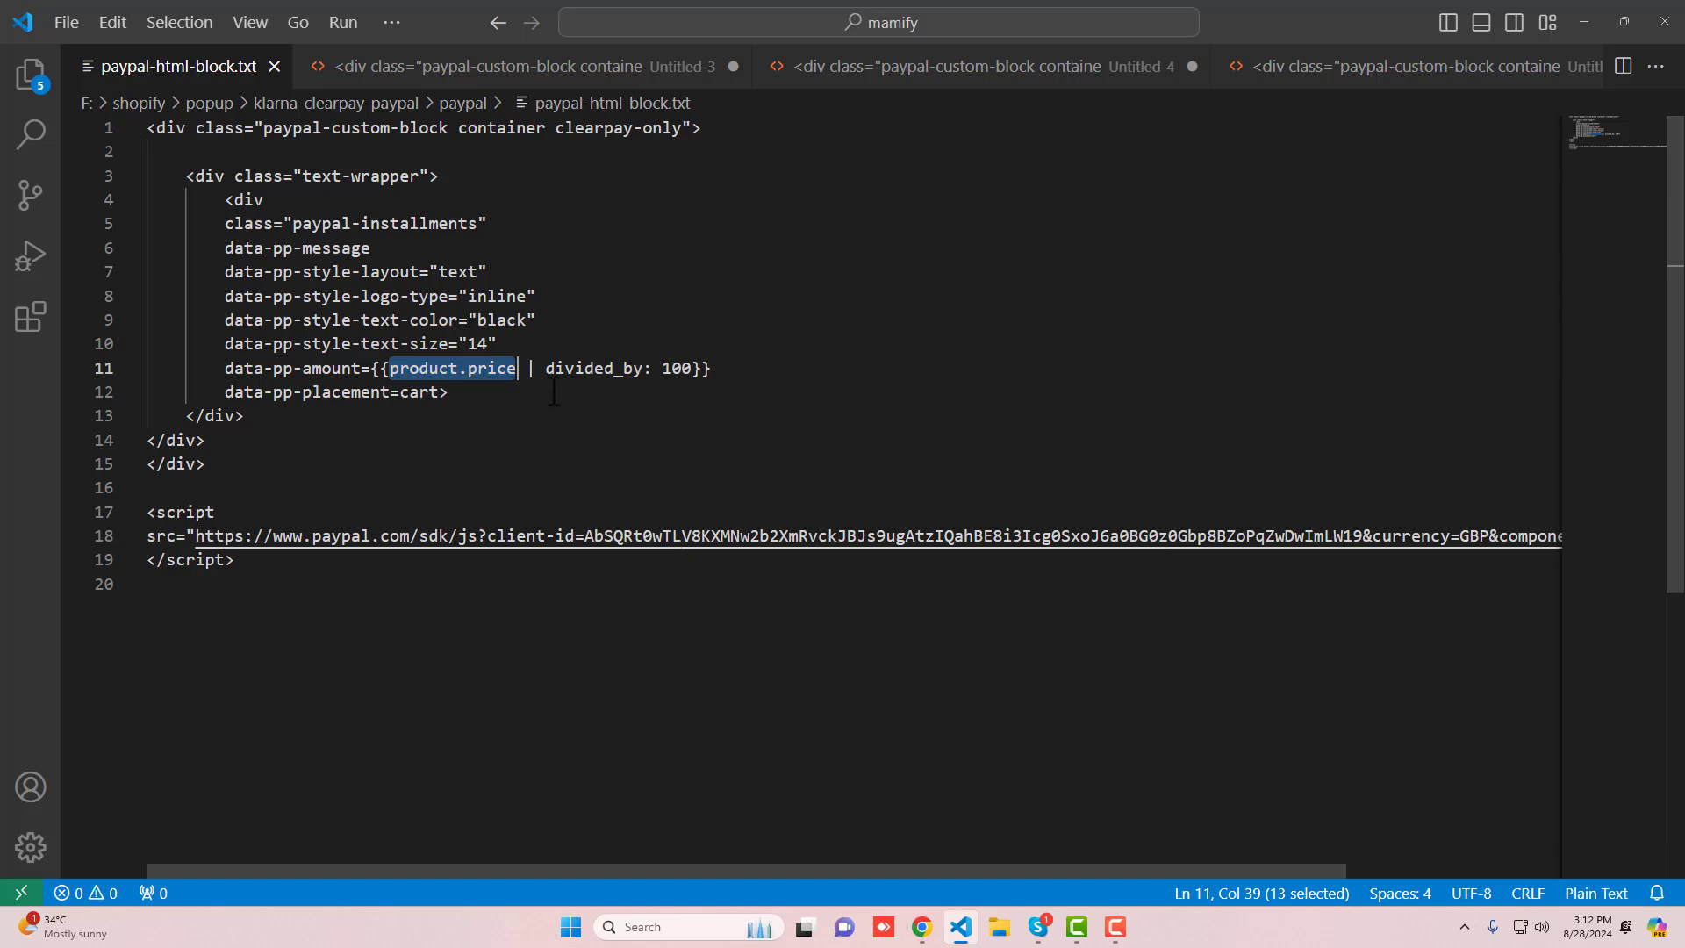
pyautogui.click(921, 926)
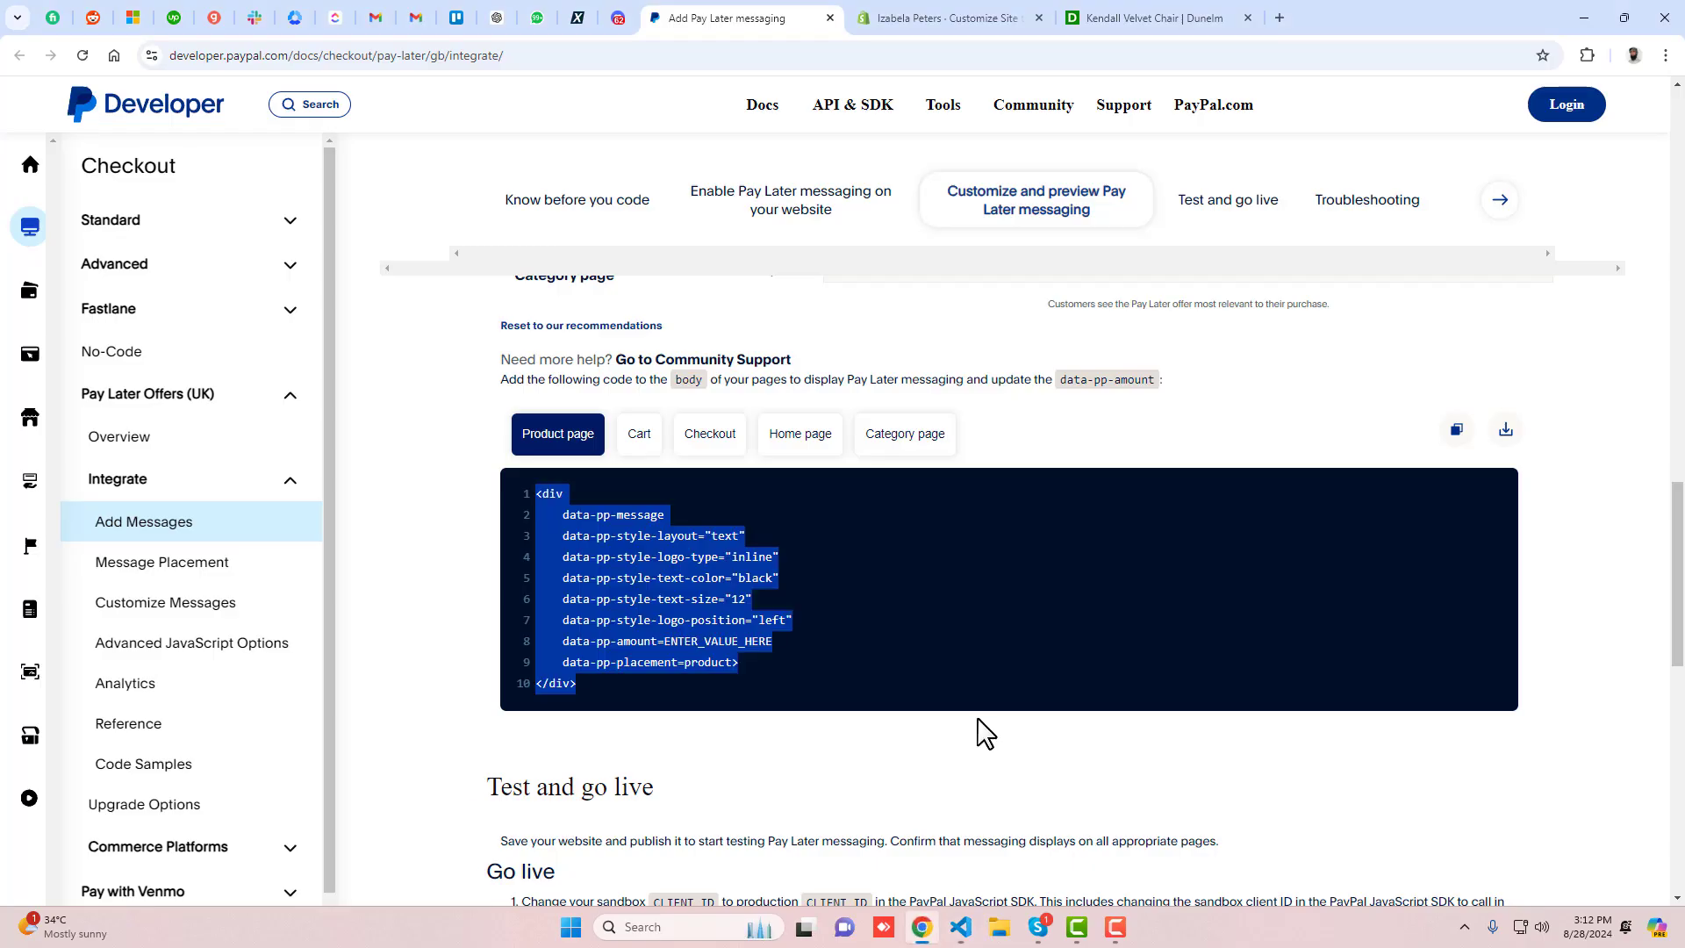
pyautogui.click(969, 14)
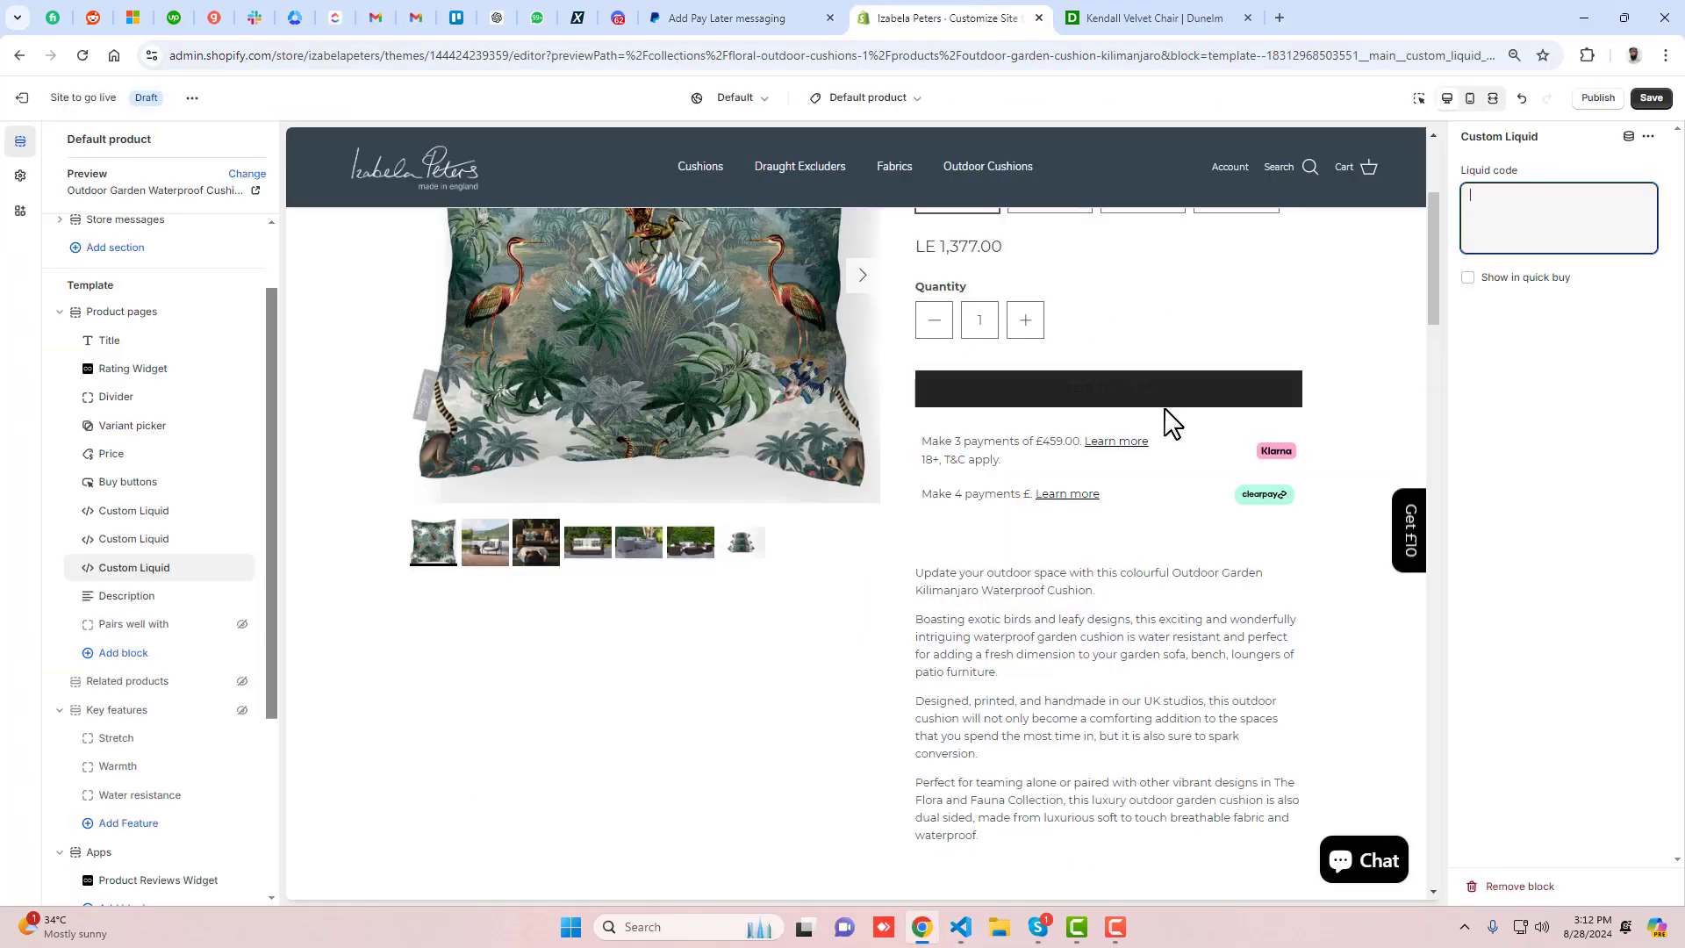
pyautogui.scroll(3, 1079, 602)
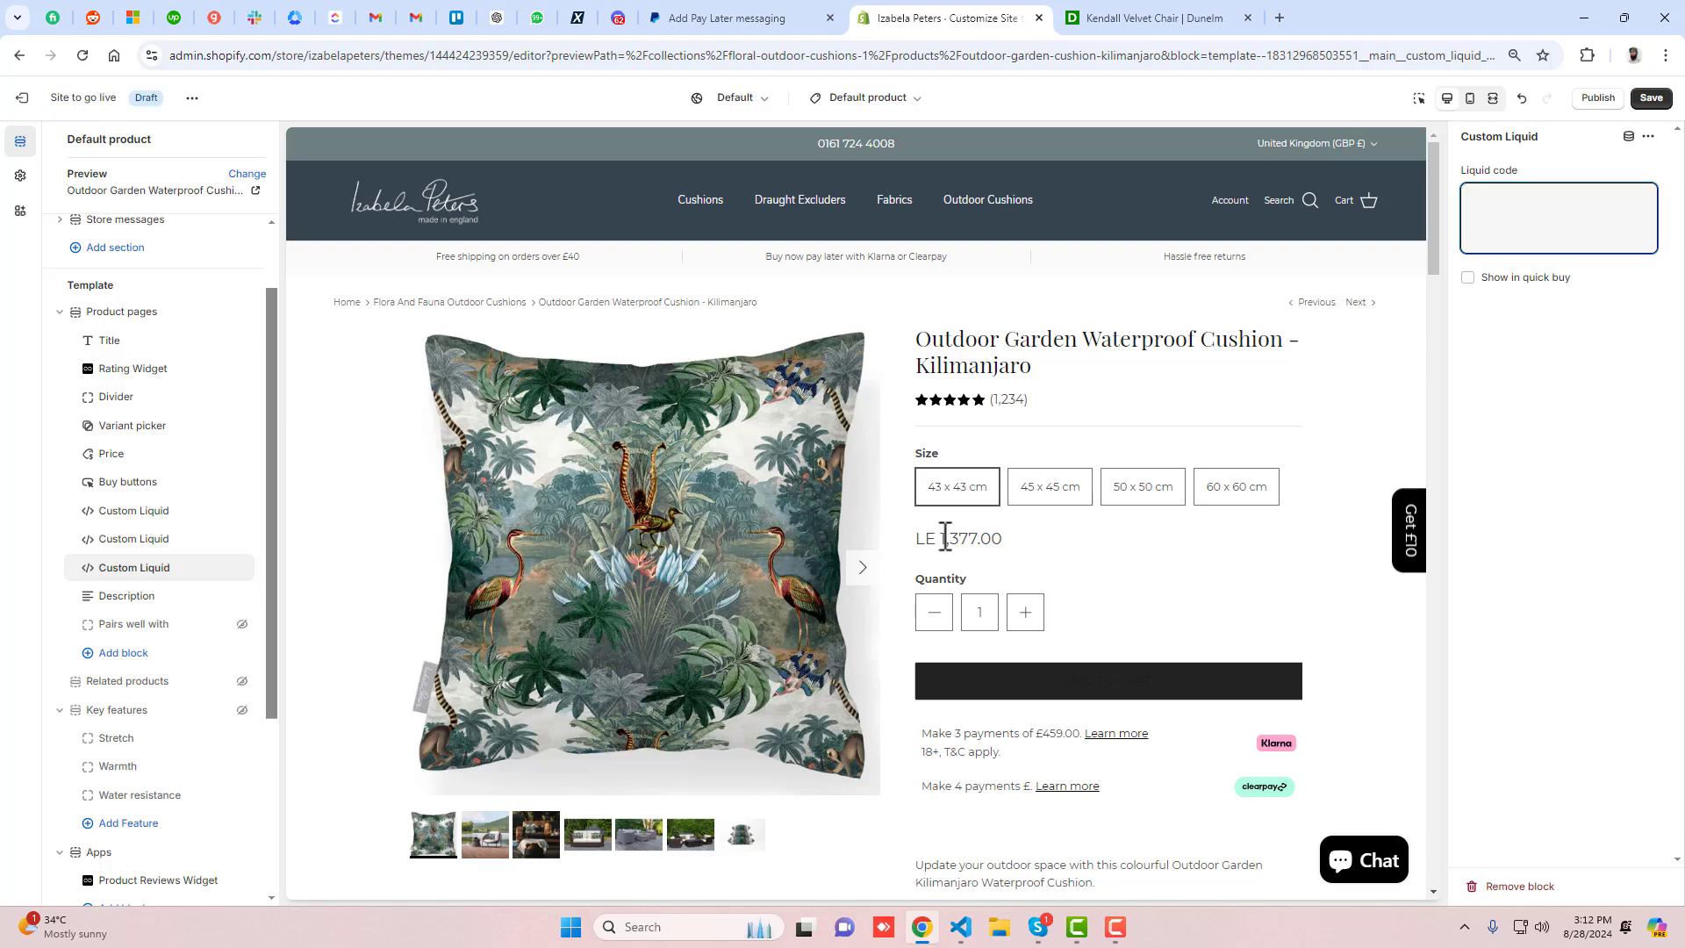
pyautogui.moveTo(941, 537); pyautogui.dragTo(1011, 550)
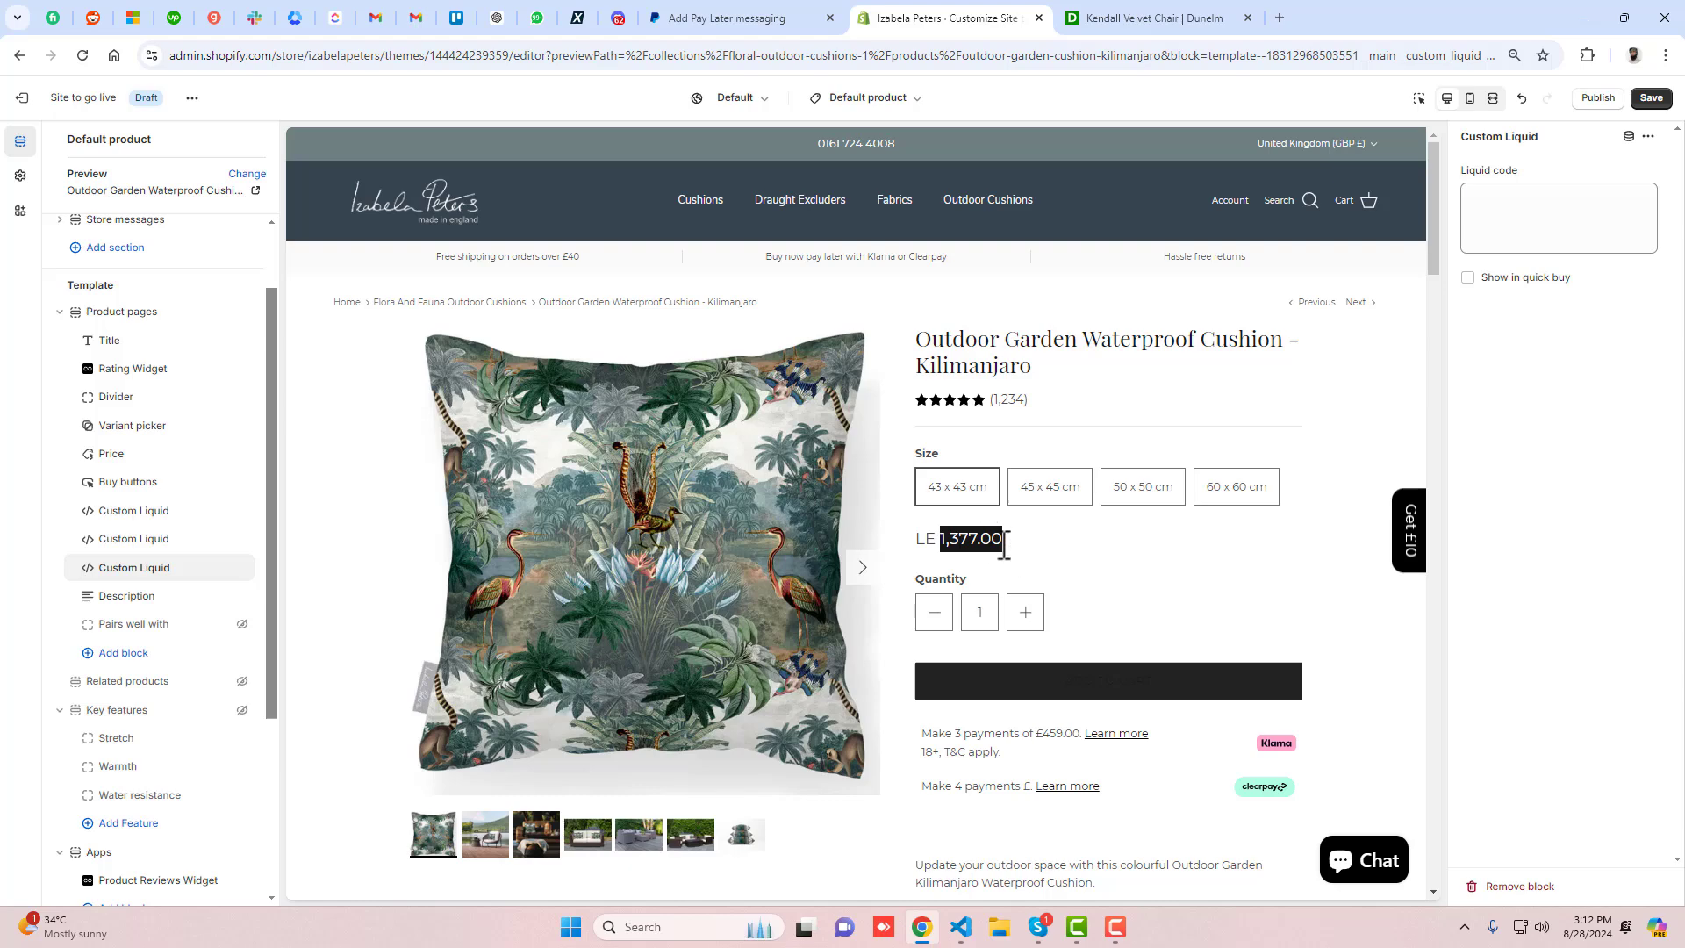
pyautogui.click(947, 543)
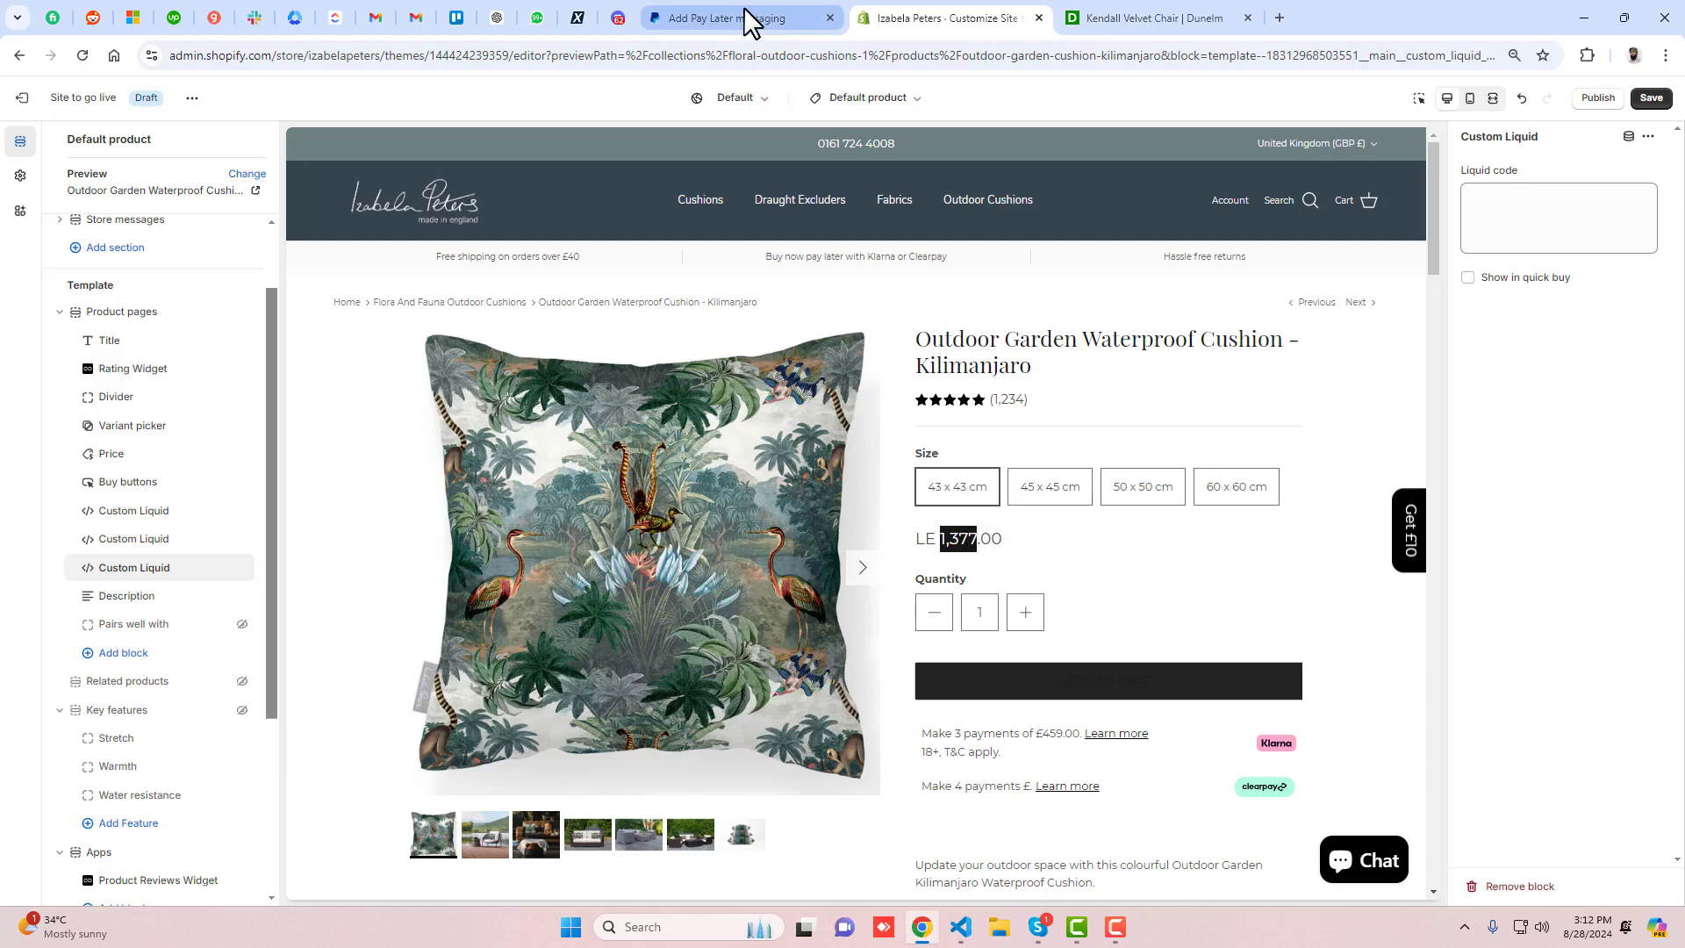
pyautogui.click(960, 930)
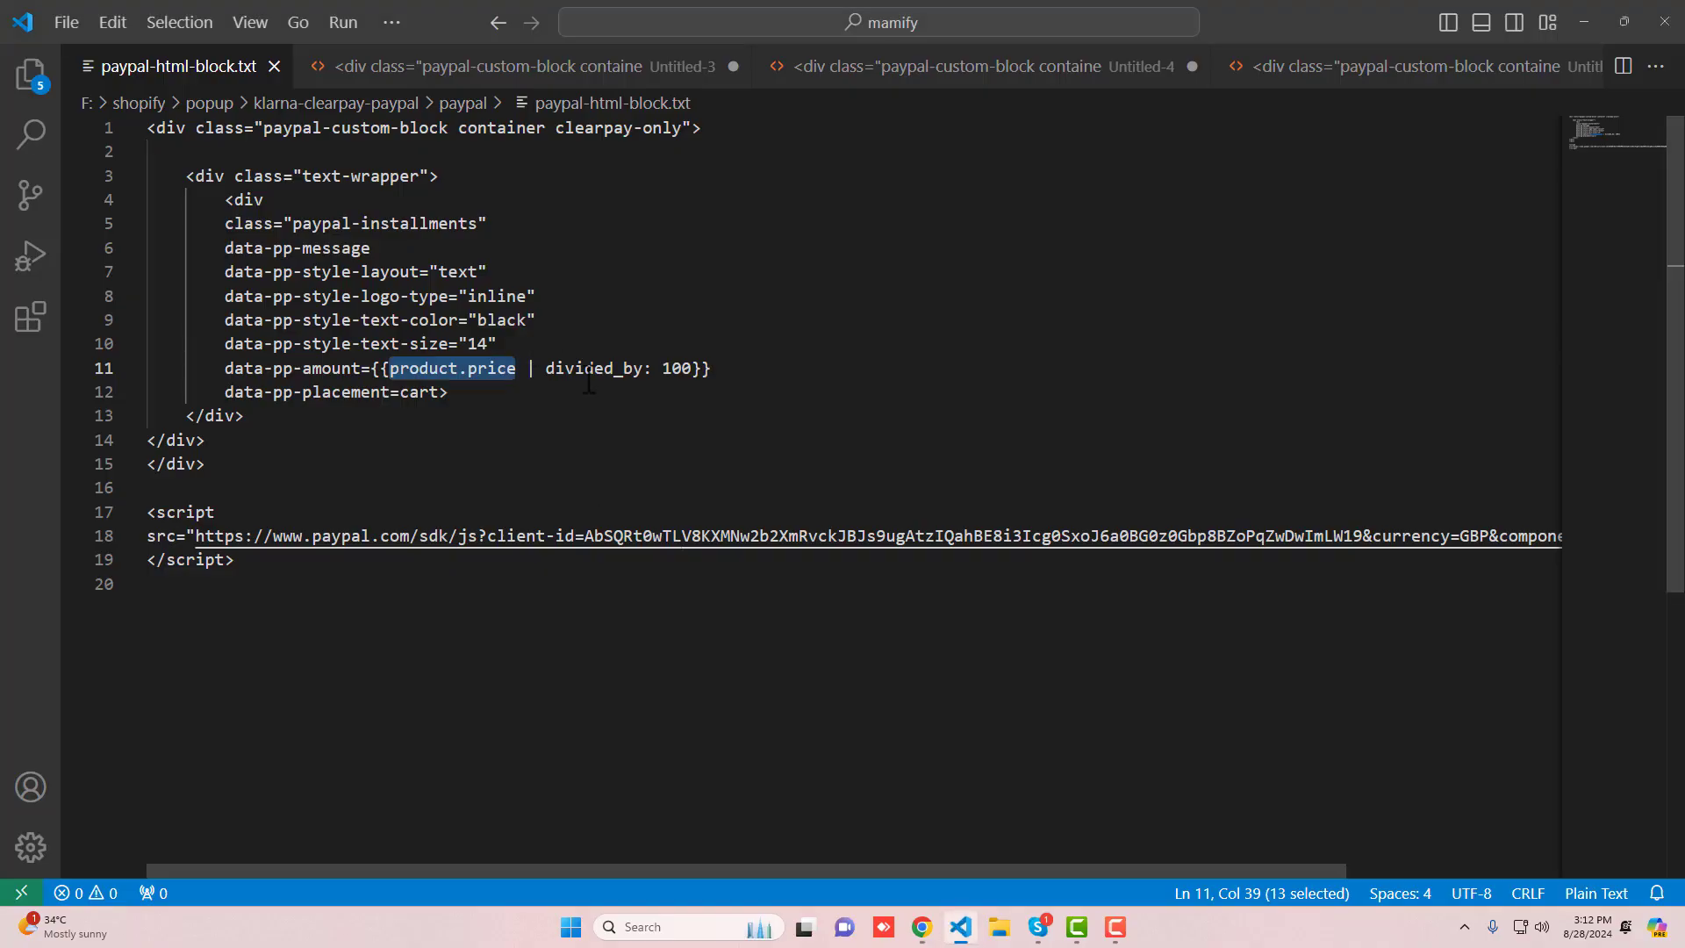
pyautogui.click(588, 379)
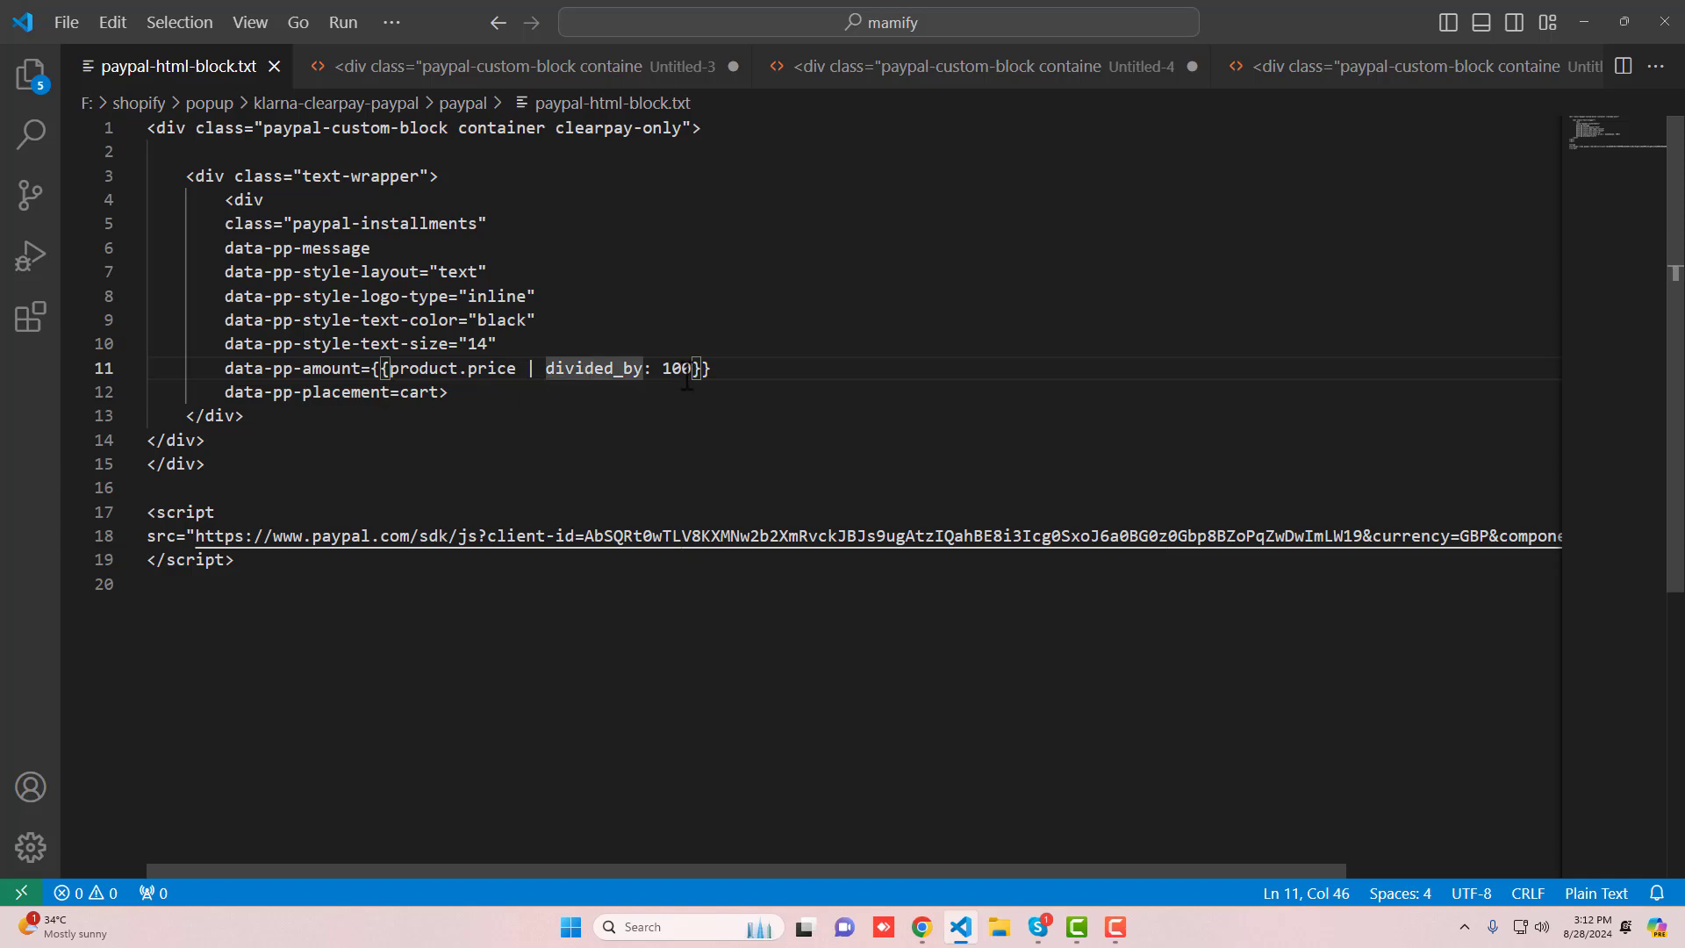
# Select the SDK script lines and compare them with the Pay Later messaging docs.
pyautogui.click(234, 572)
pyautogui.hotkey('shift', 'Up')
pyautogui.hotkey('shift', 'Up')
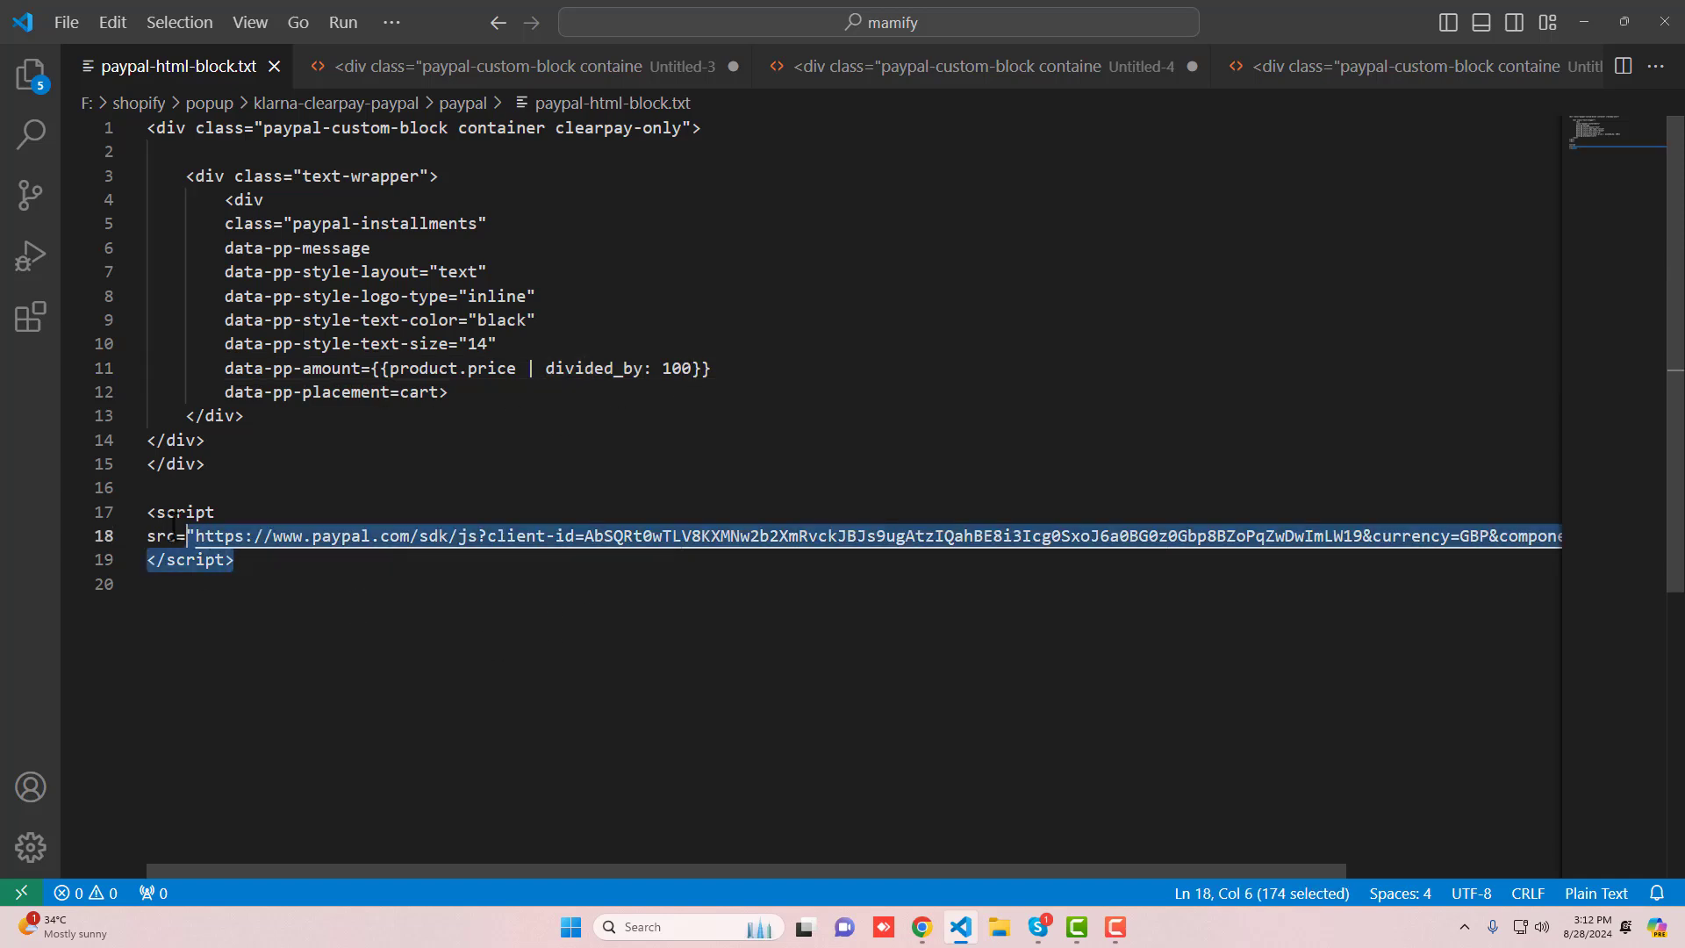
pyautogui.hotkey('shift', 'Up')
pyautogui.click(922, 927)
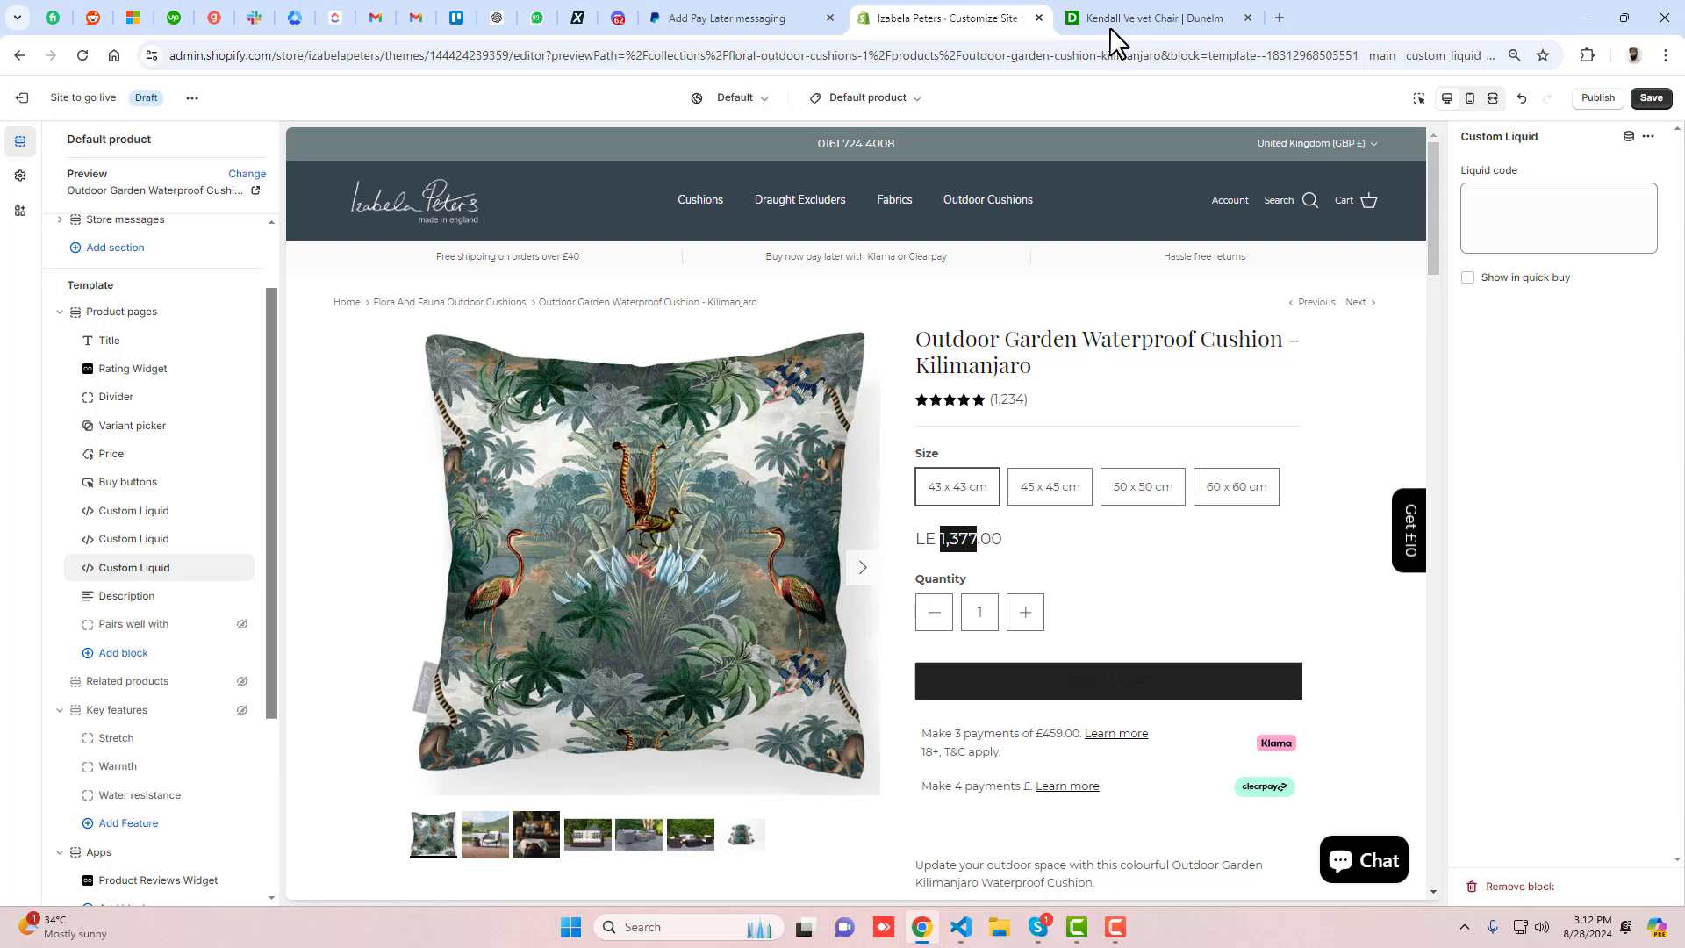
pyautogui.click(728, 18)
pyautogui.scroll(10, 755, 605)
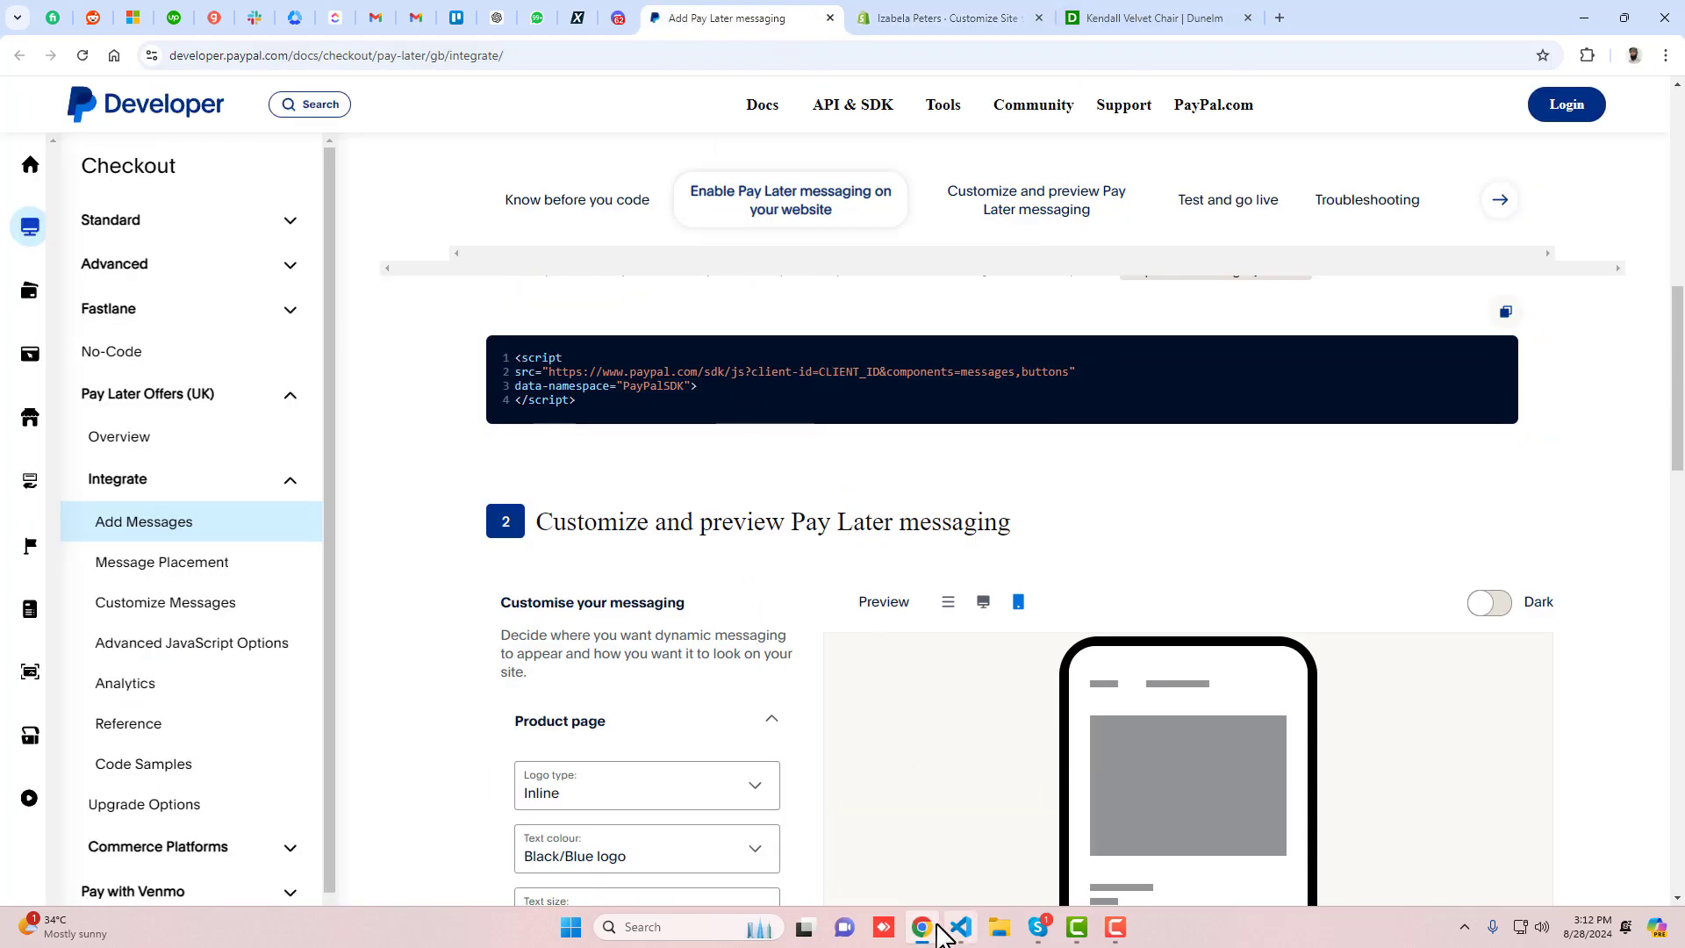
pyautogui.hotkey('alt', 'Tab')
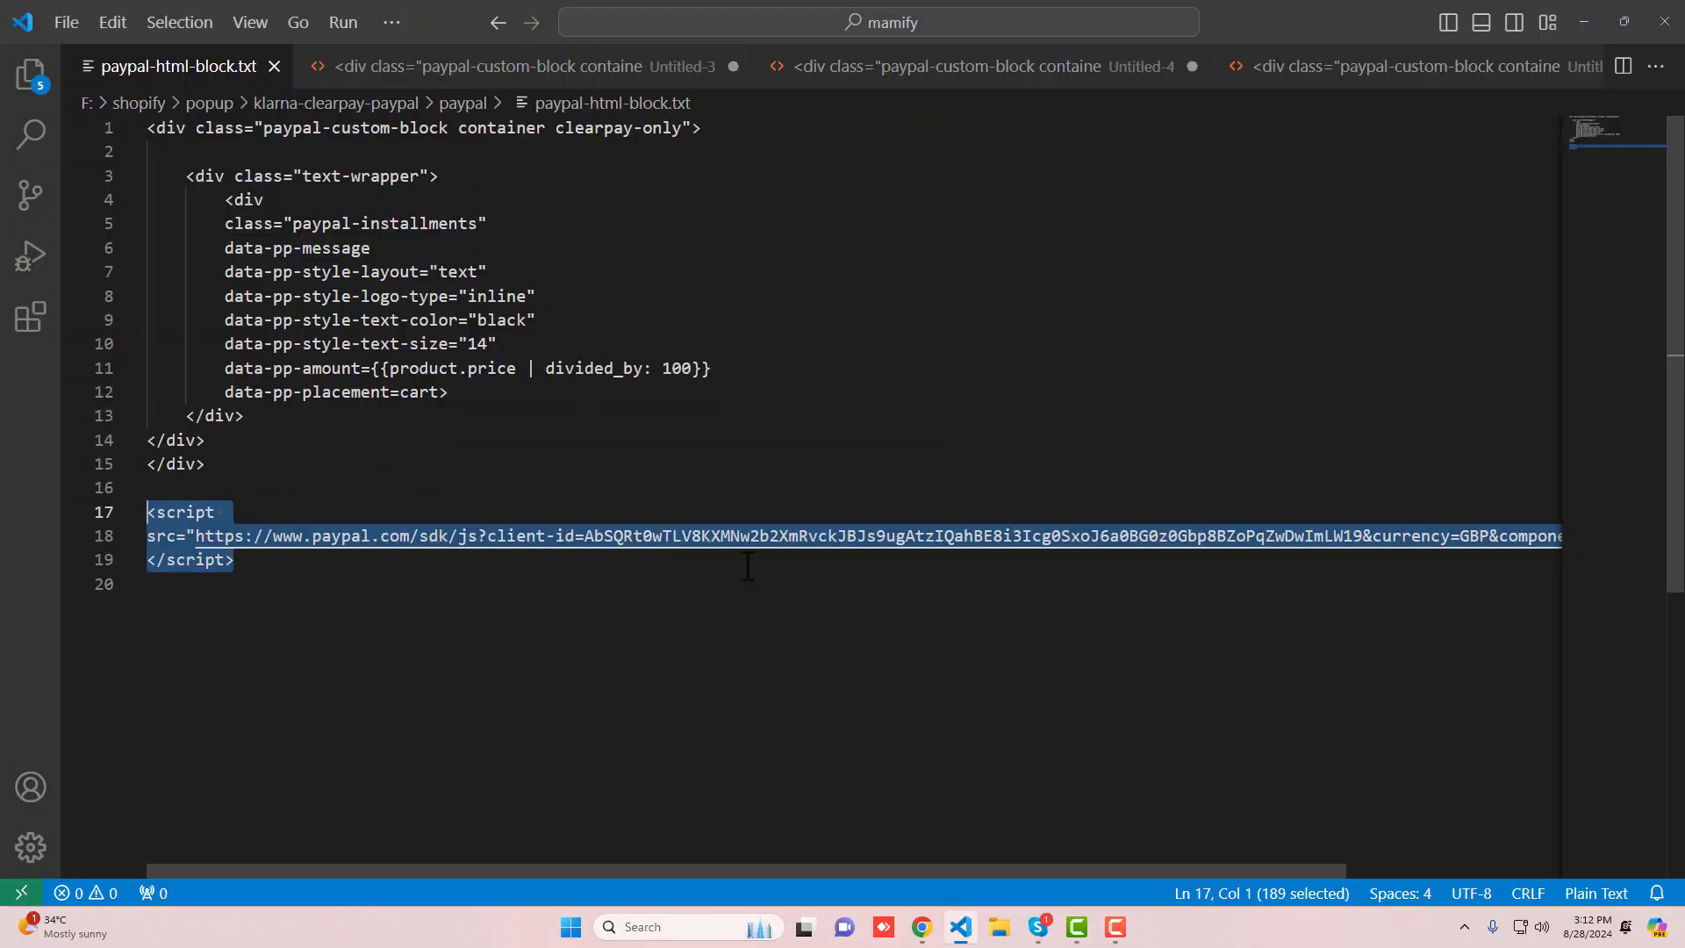
# Highlight the client-id value and the currency=GBP parameter in the script URL.
pyautogui.click(721, 537)
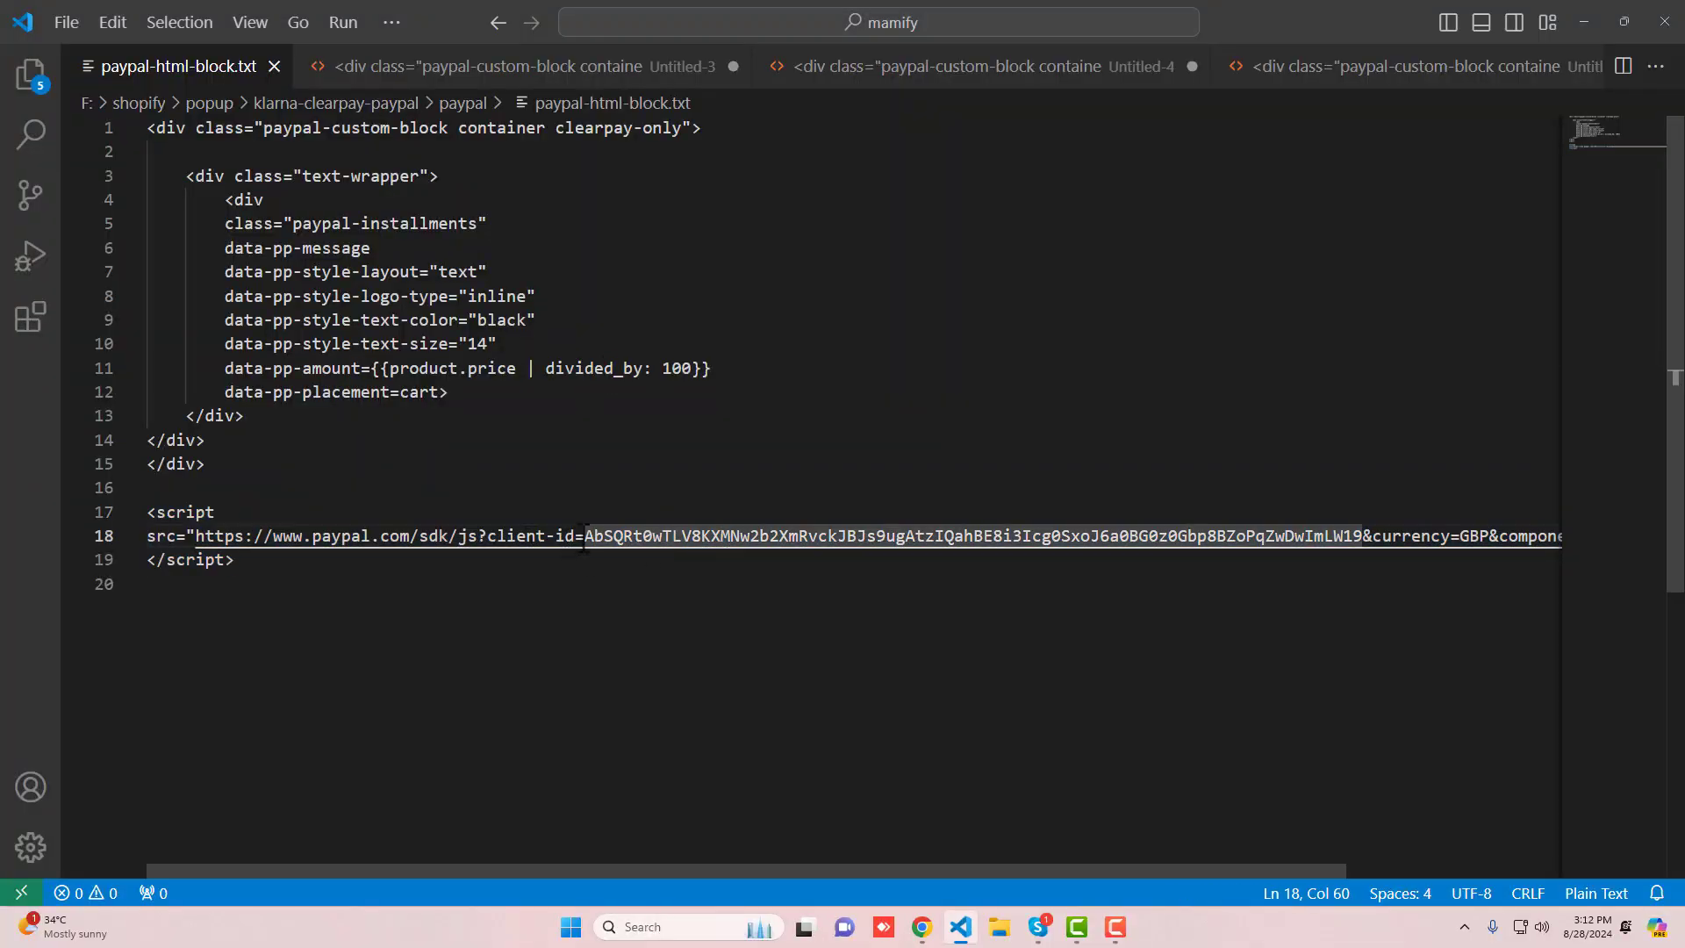
pyautogui.moveTo(585, 537); pyautogui.dragTo(1357, 549)
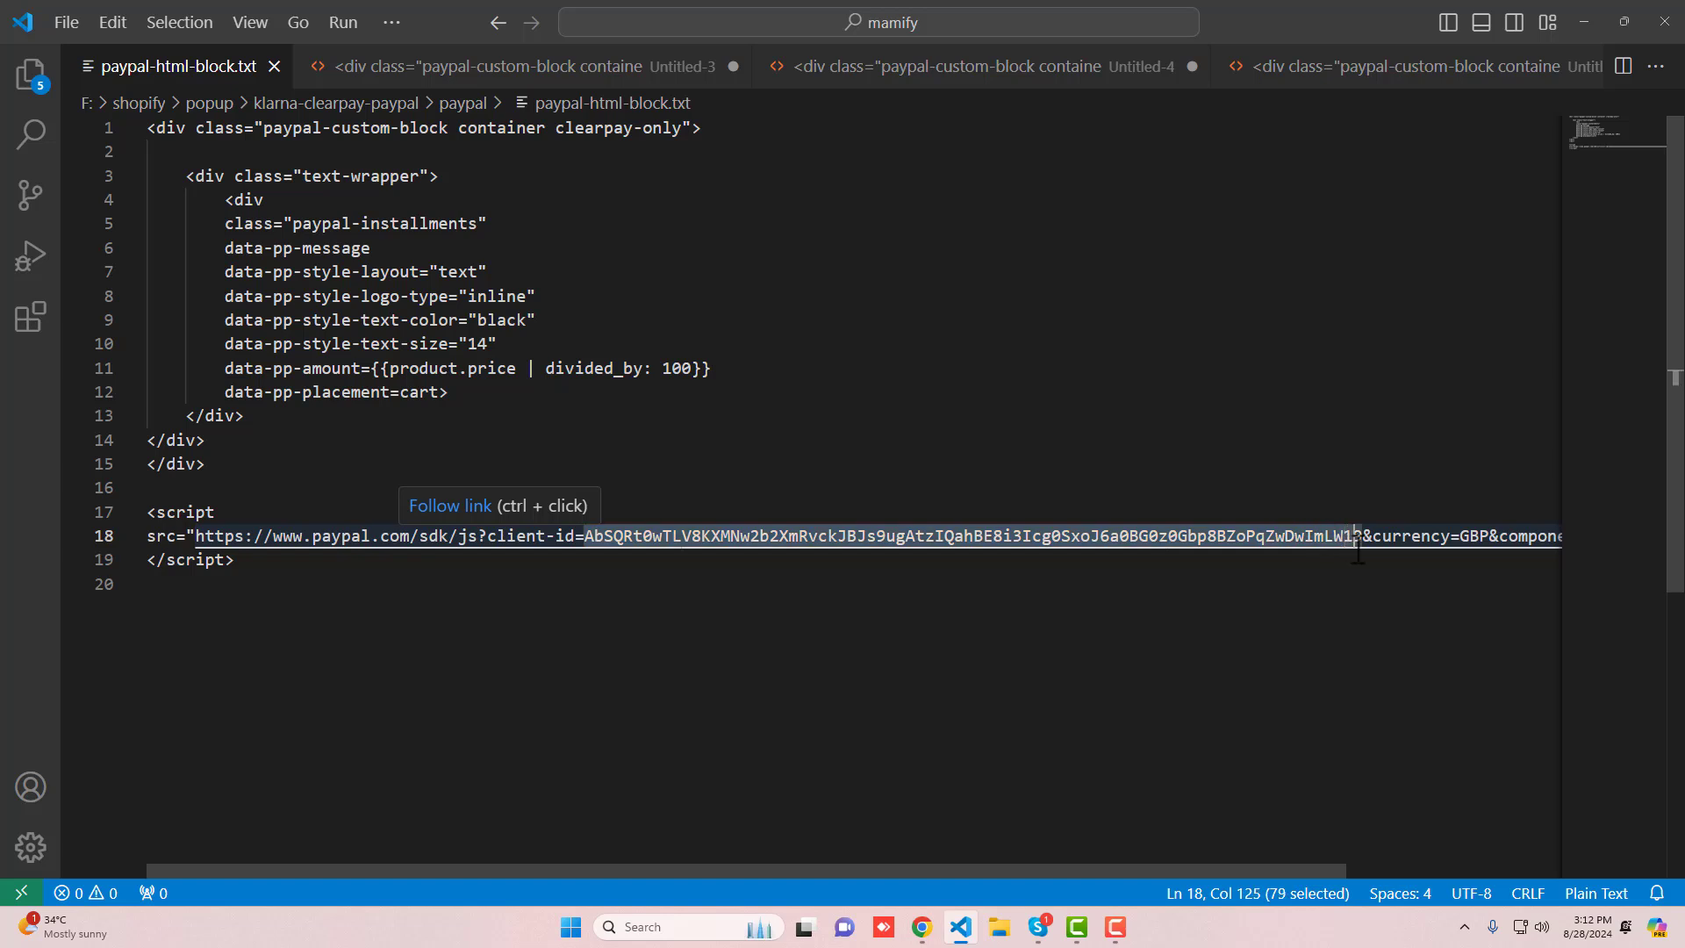
pyautogui.moveTo(1285, 869); pyautogui.dragTo(1544, 825)
pyautogui.click(1172, 536)
pyautogui.doubleClick(1167, 536)
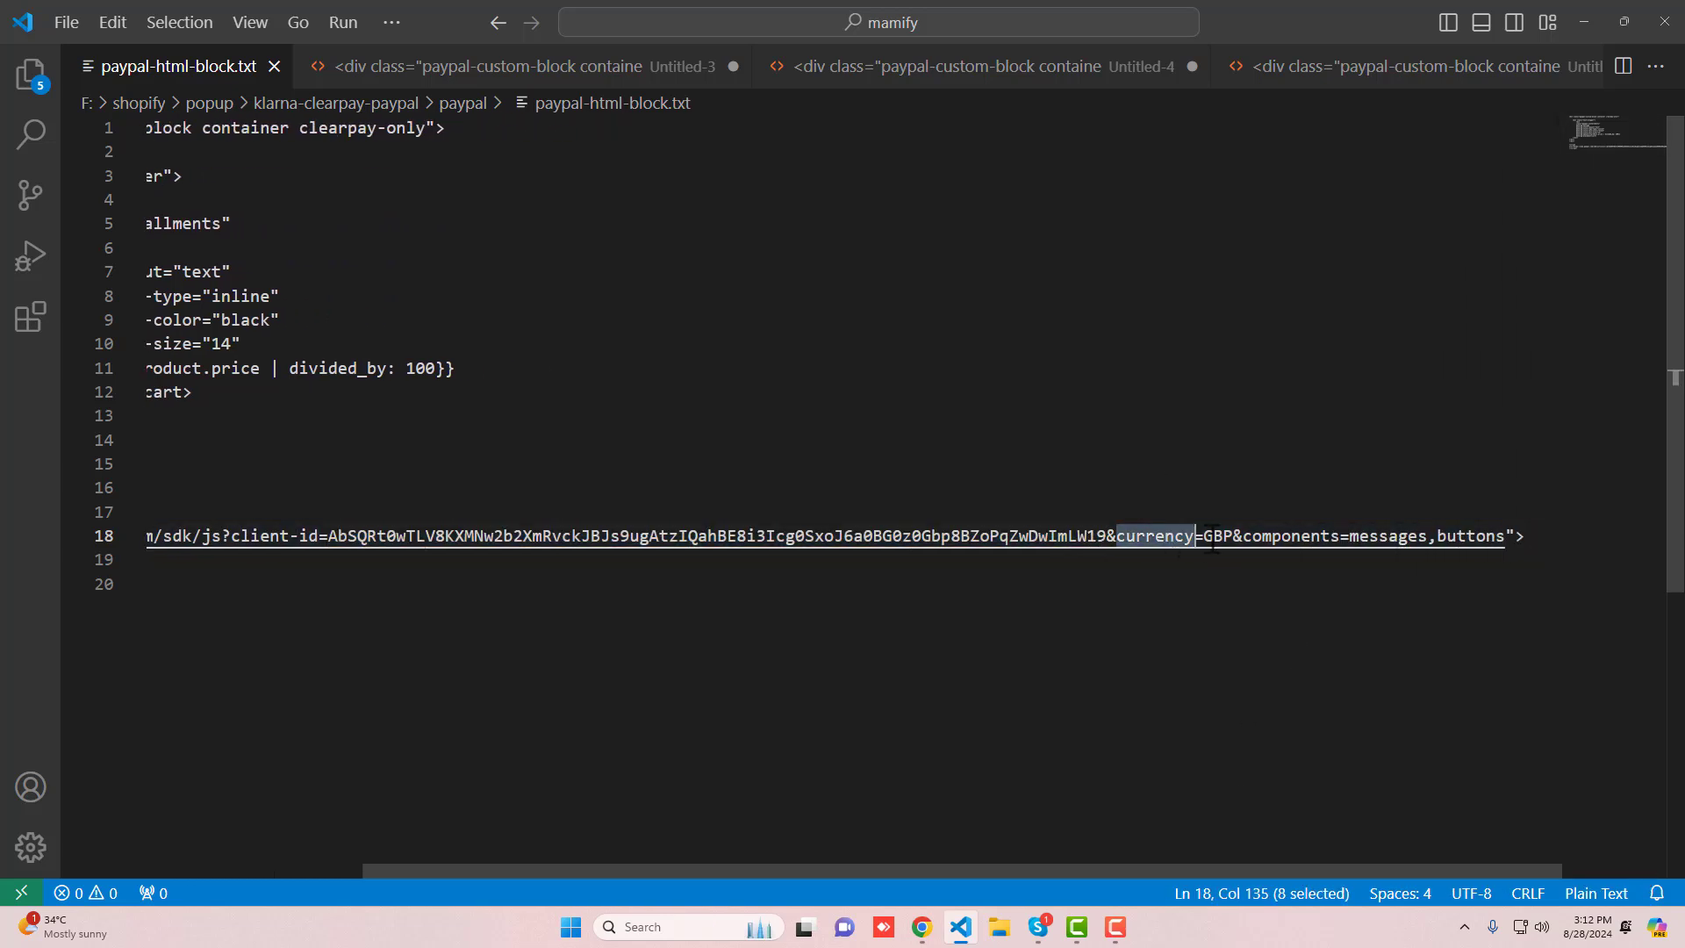
pyautogui.doubleClick(1216, 536)
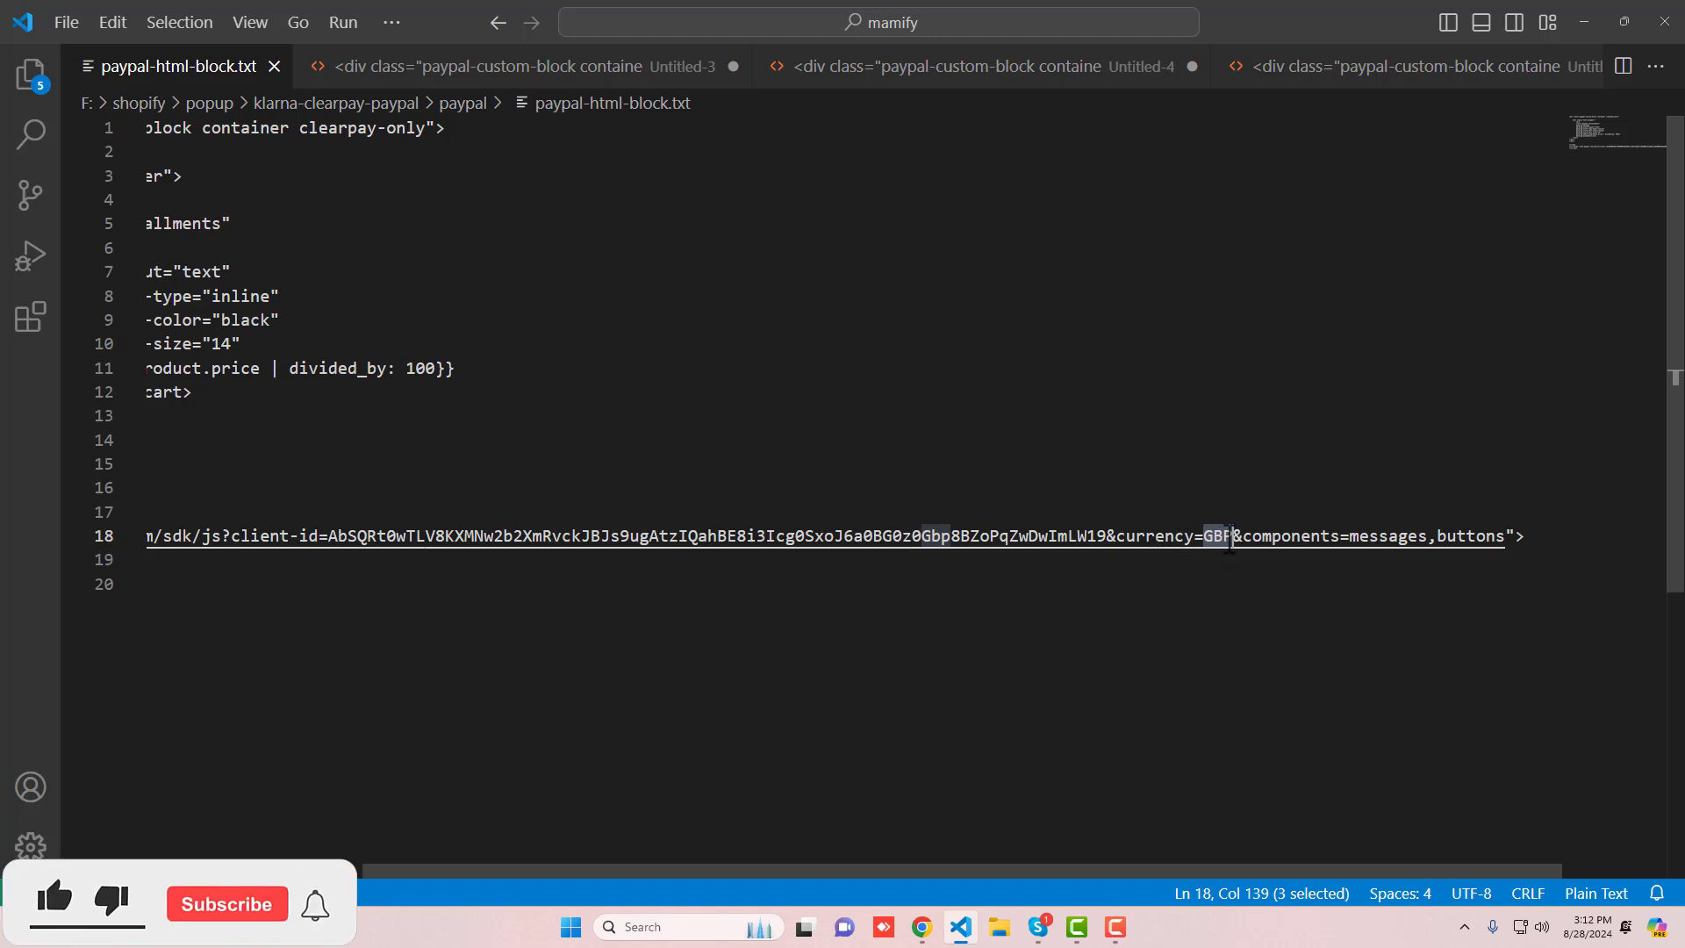
pyautogui.moveTo(1117, 537); pyautogui.dragTo(1233, 537)
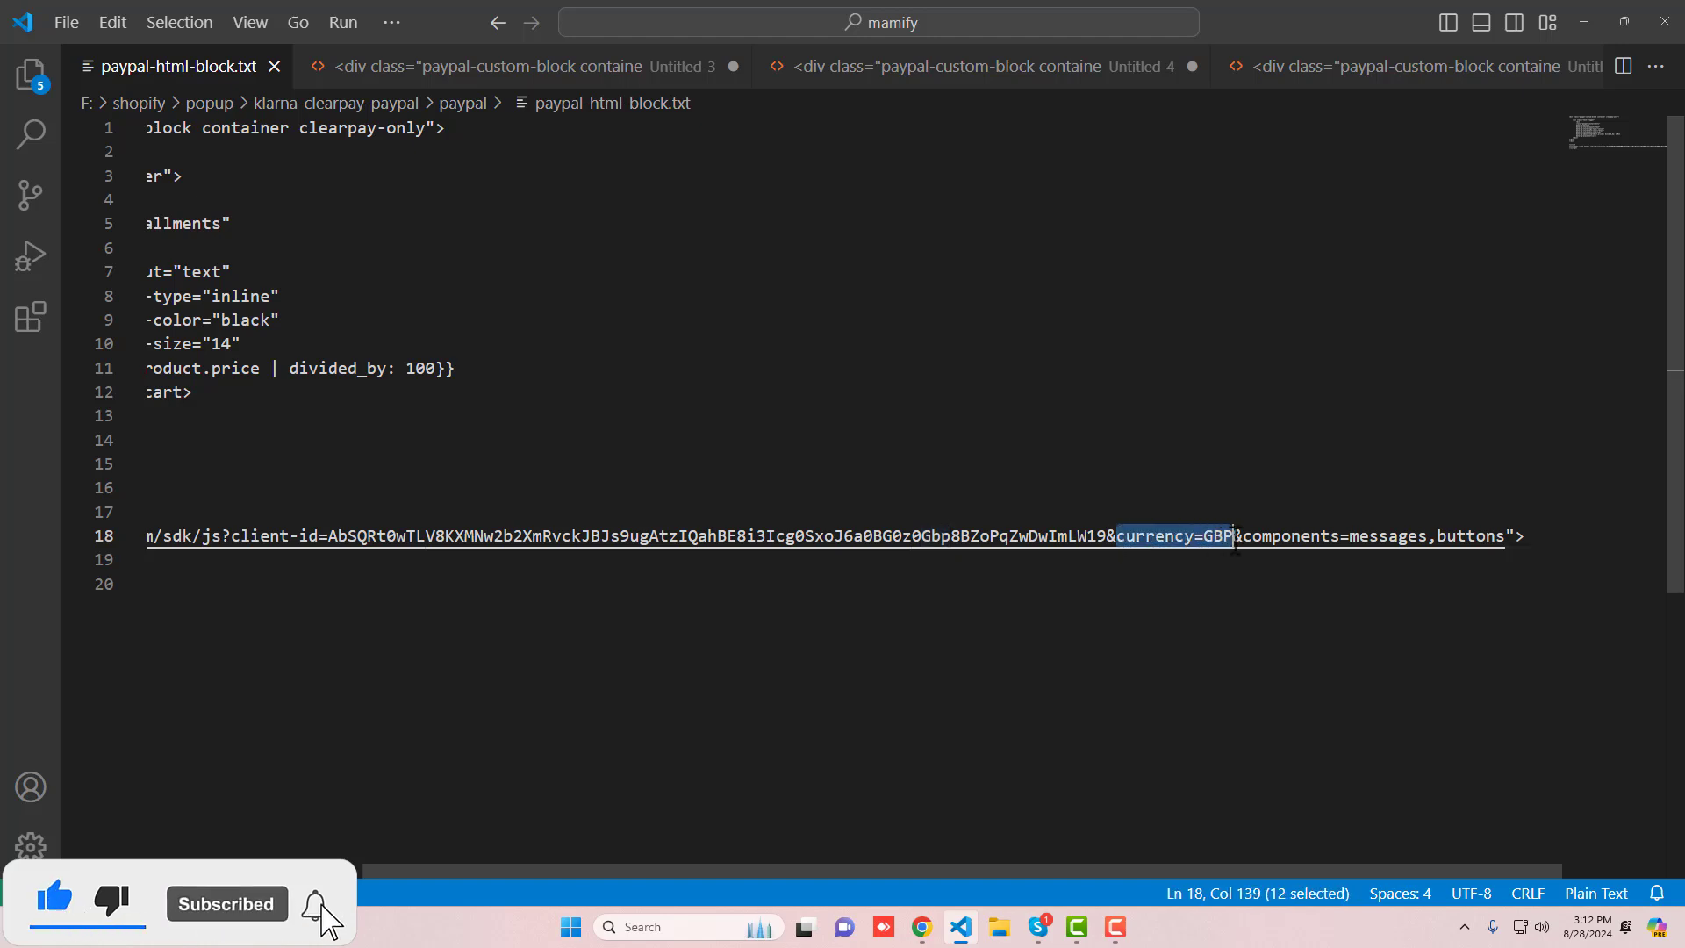
# Highlight the components=messages,buttons parameter, then select the whole snippet.
pyautogui.doubleClick(1293, 537)
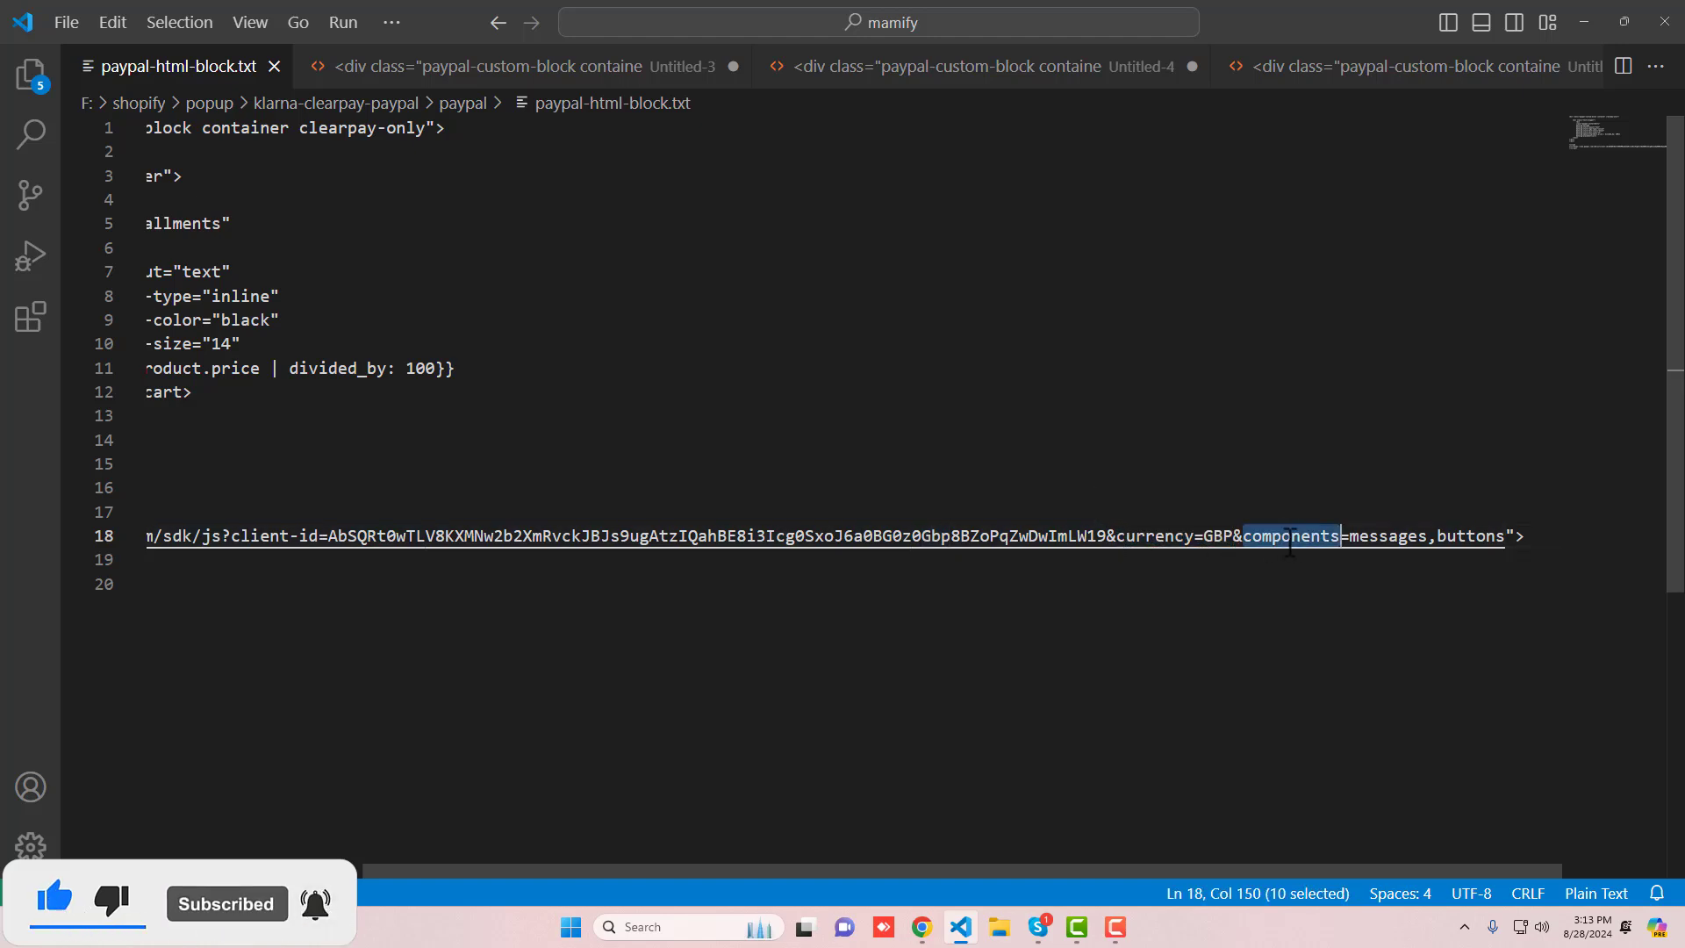
pyautogui.doubleClick(1396, 537)
pyautogui.doubleClick(1467, 537)
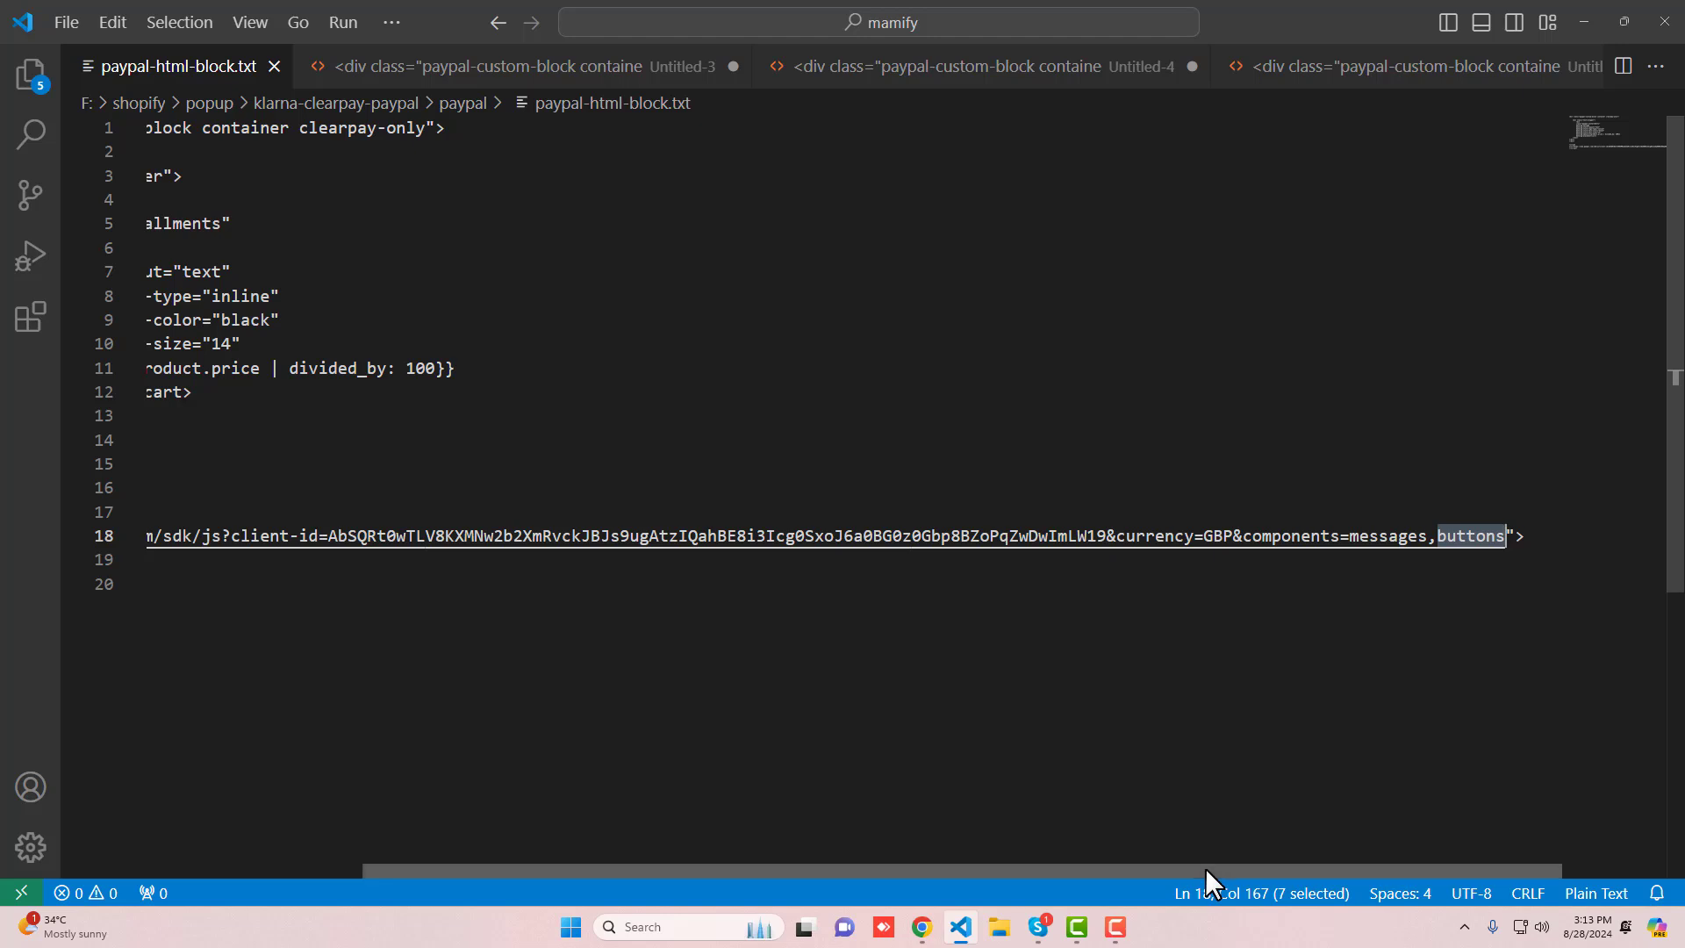
pyautogui.moveTo(1204, 868); pyautogui.dragTo(703, 855)
pyautogui.click(308, 605)
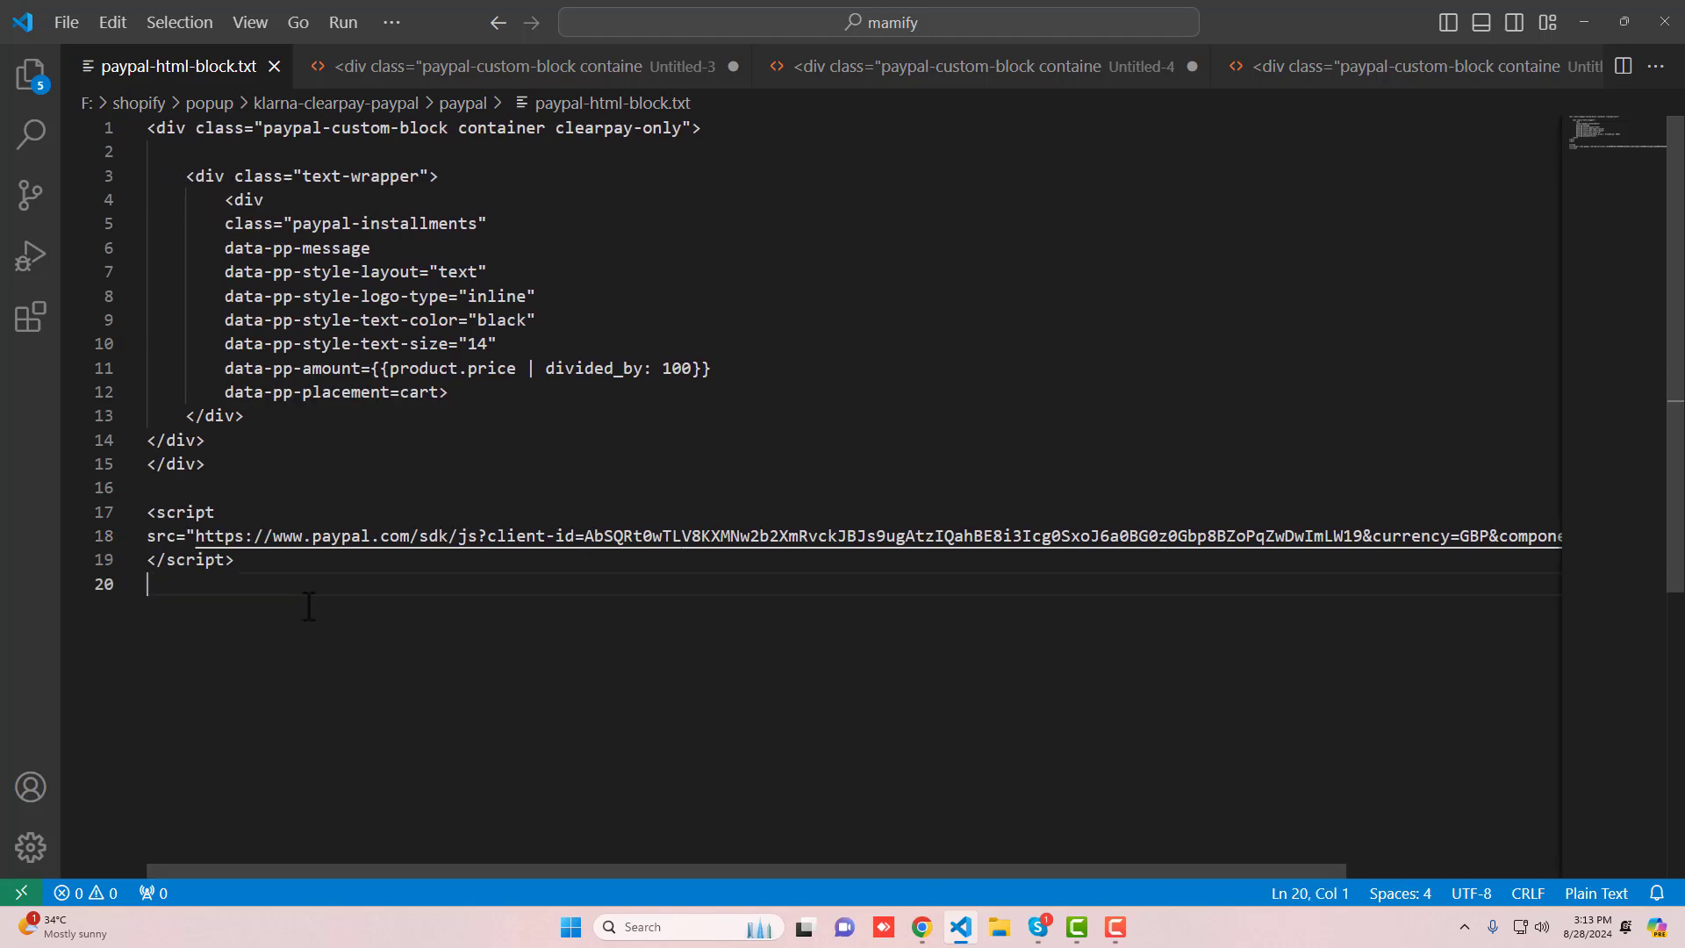
pyautogui.hotkey('ctrl', 'a')
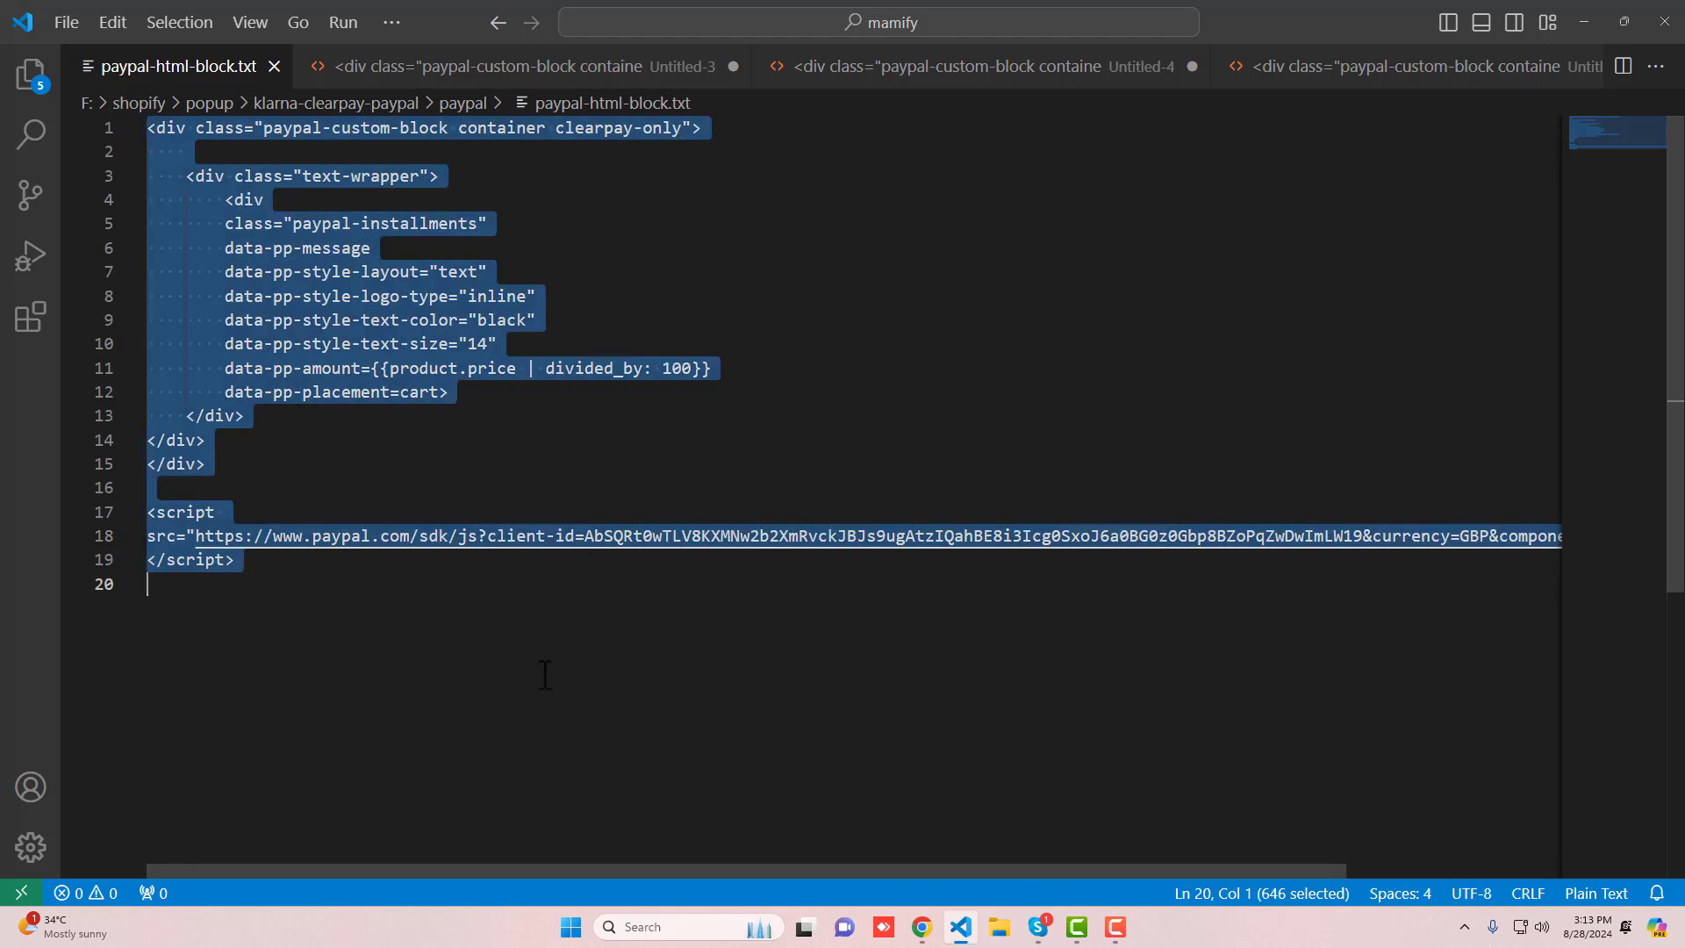
# Paste the PayPal snippet into the empty Custom Liquid block and save the theme.
pyautogui.click(921, 927)
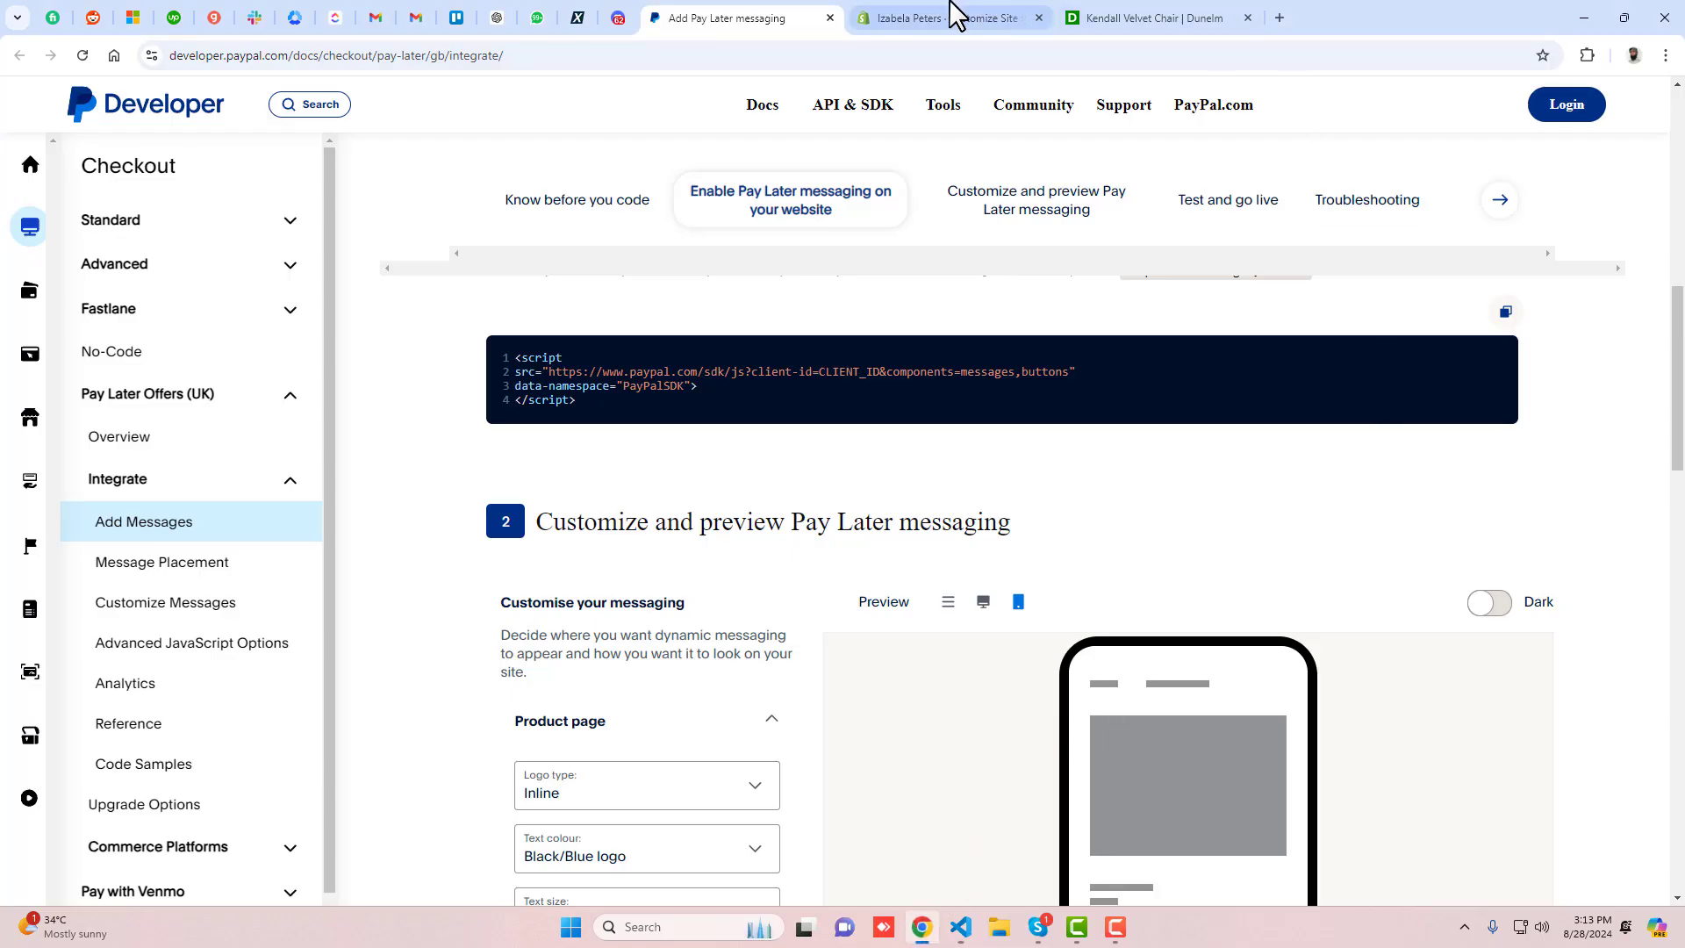
pyautogui.click(956, 15)
pyautogui.click(1580, 219)
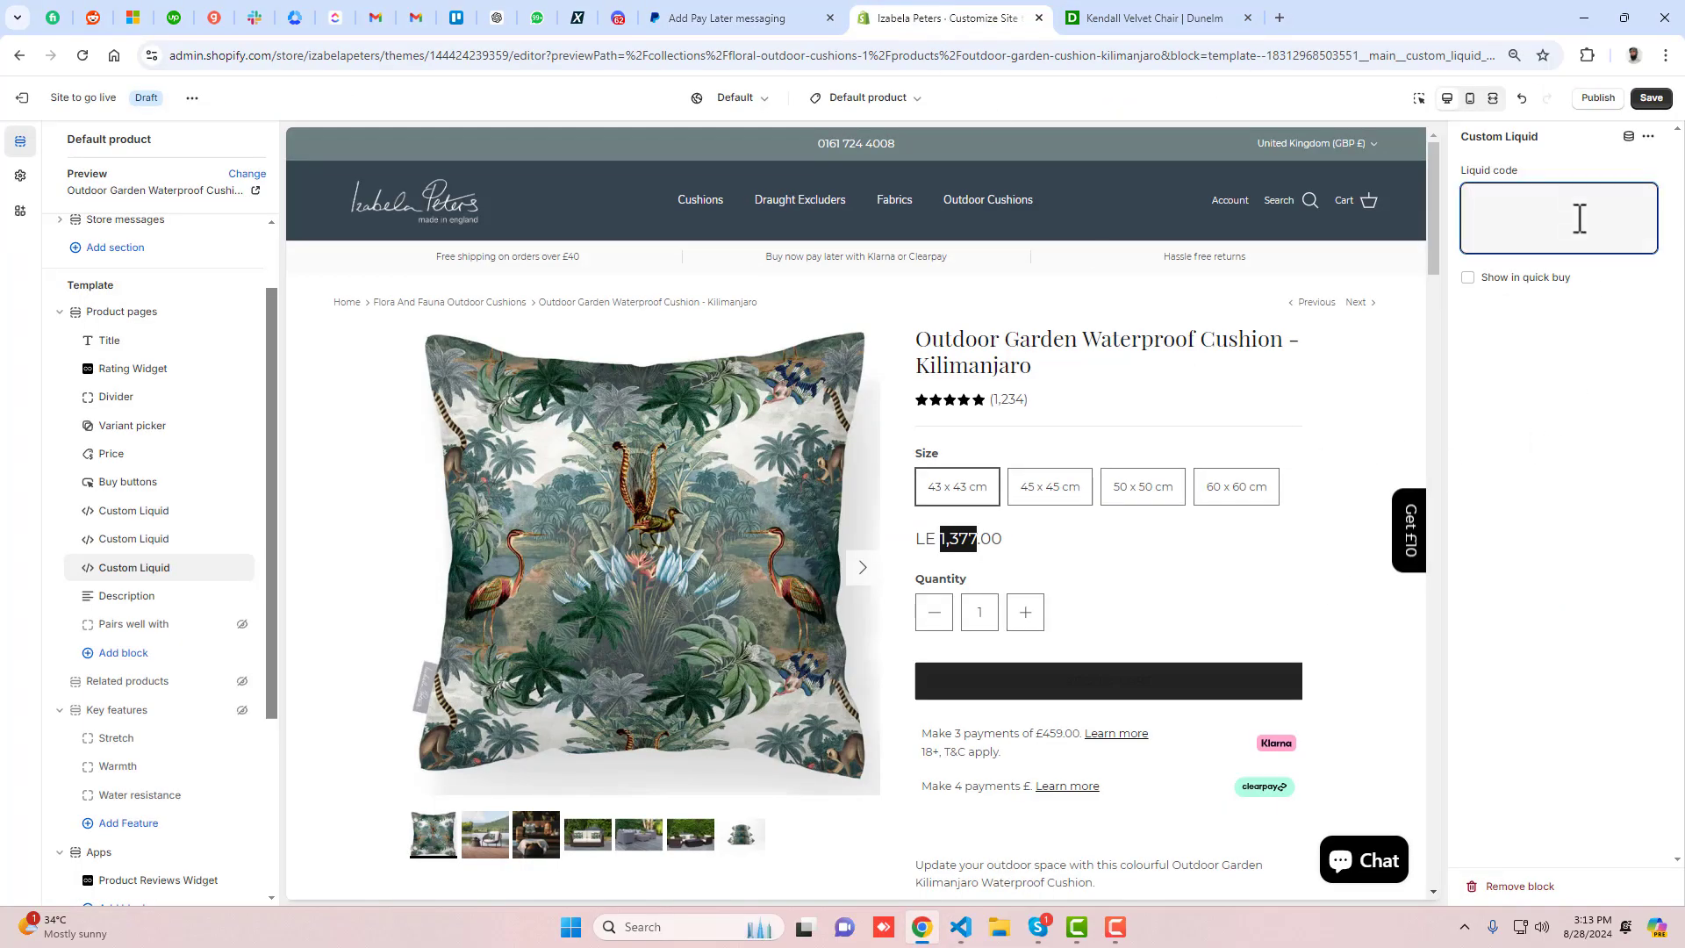
pyautogui.hotkey('ctrl', 'v')
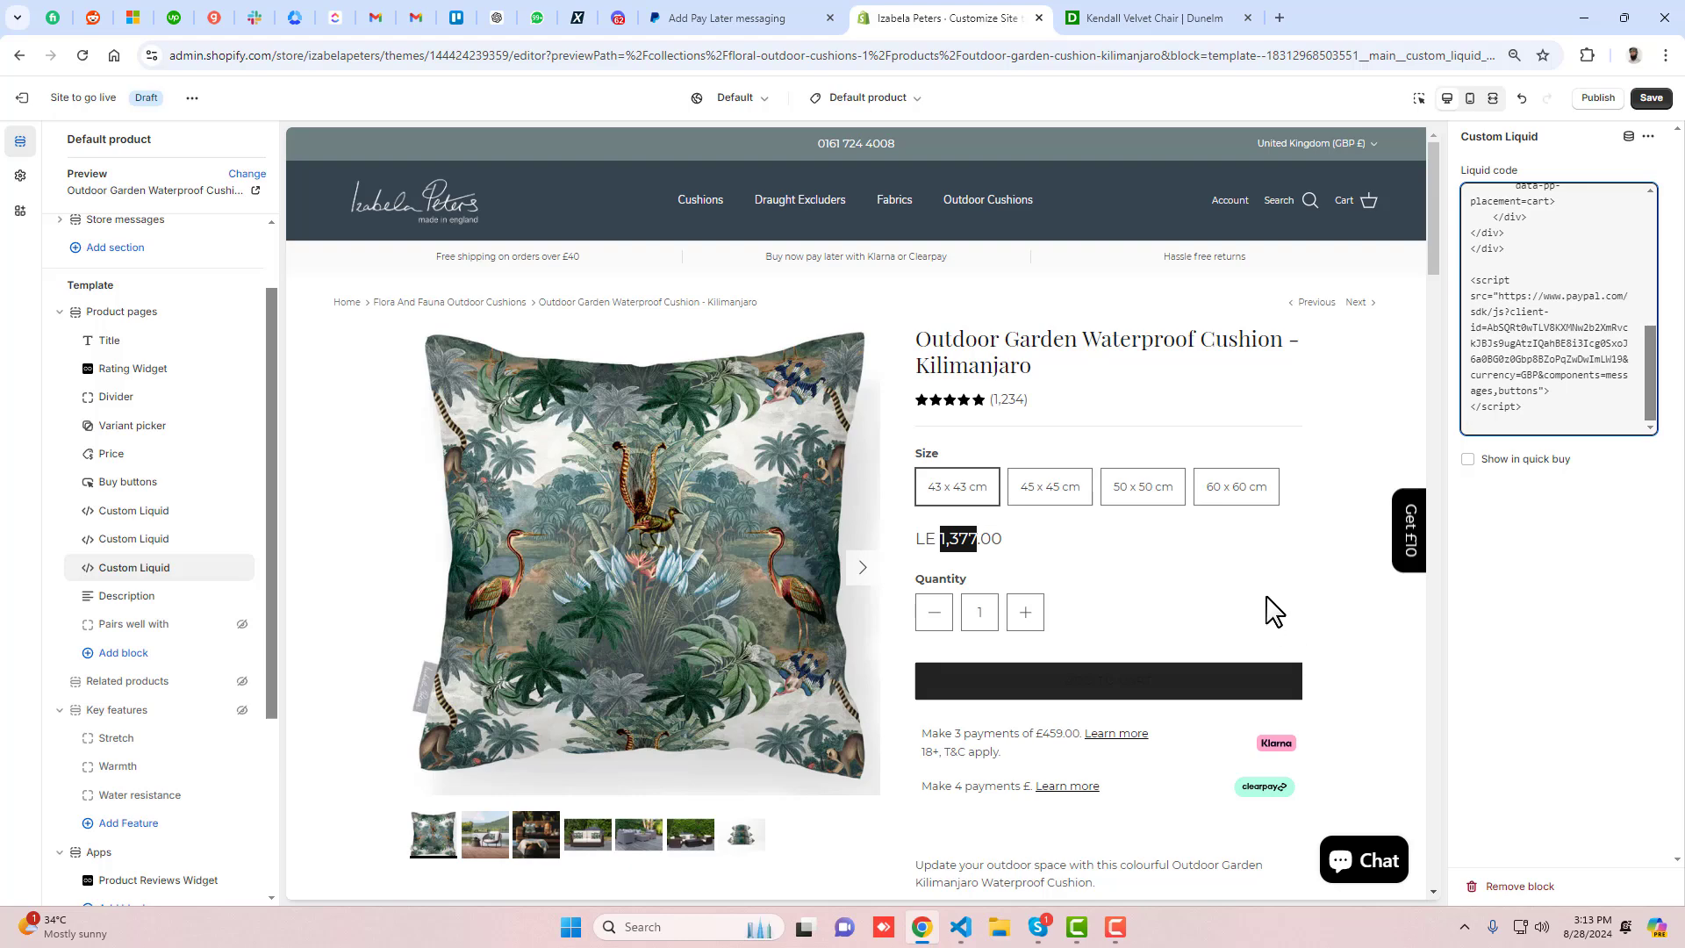
pyautogui.scroll(-3, 1299, 598)
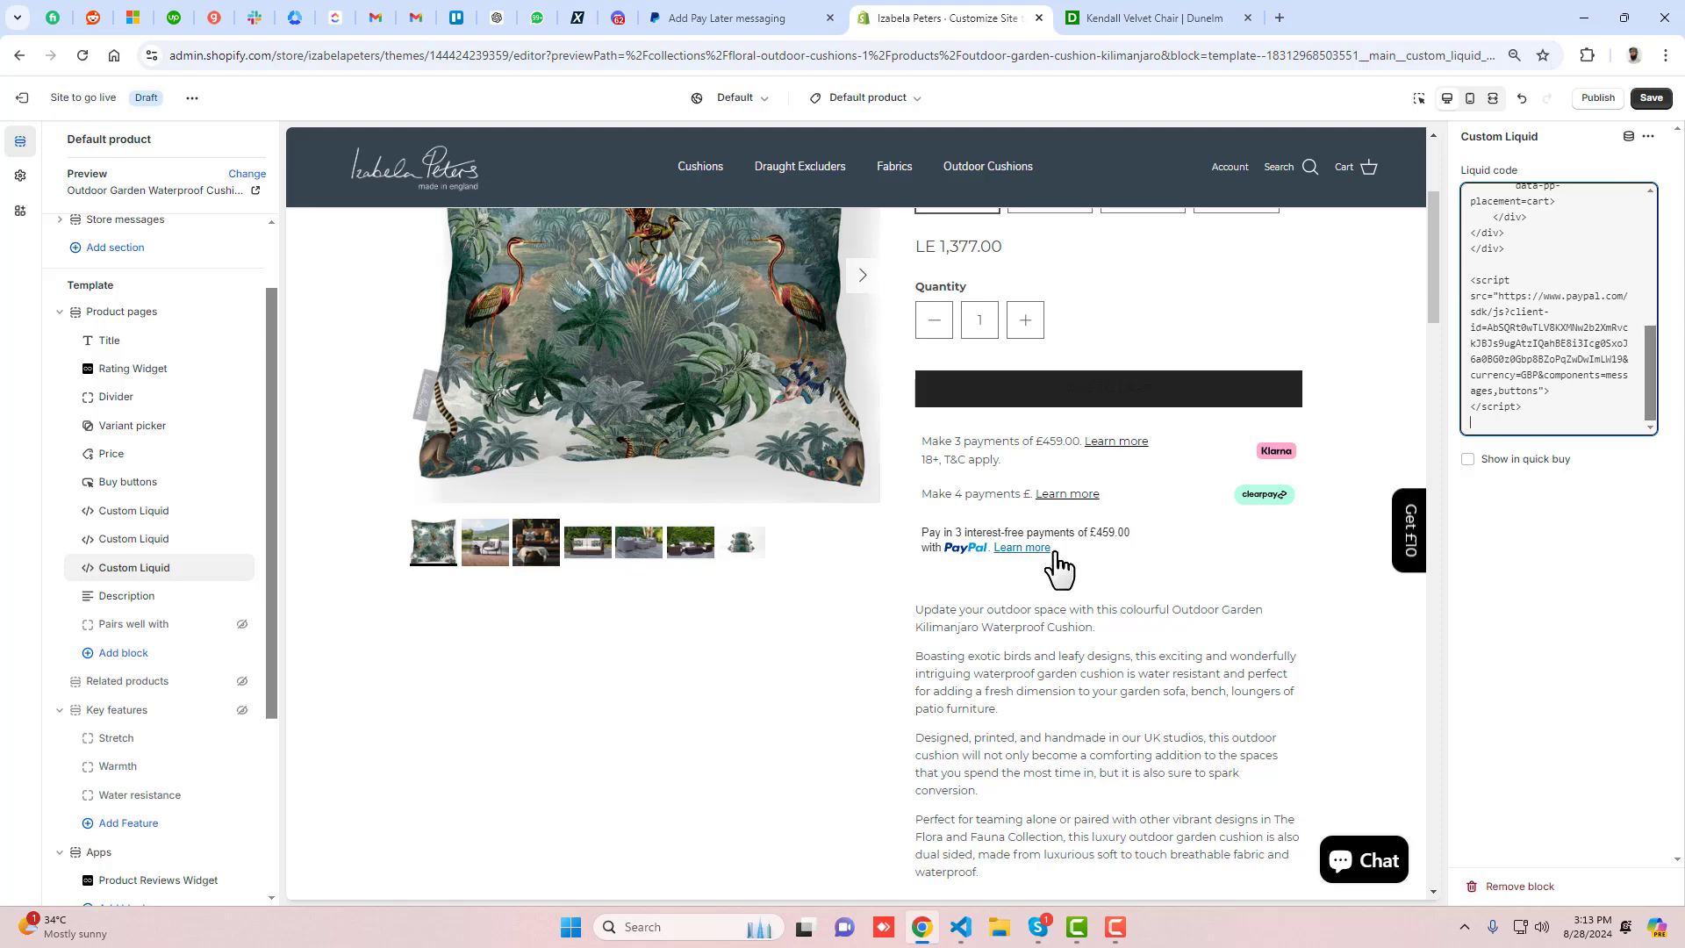
pyautogui.click(1653, 103)
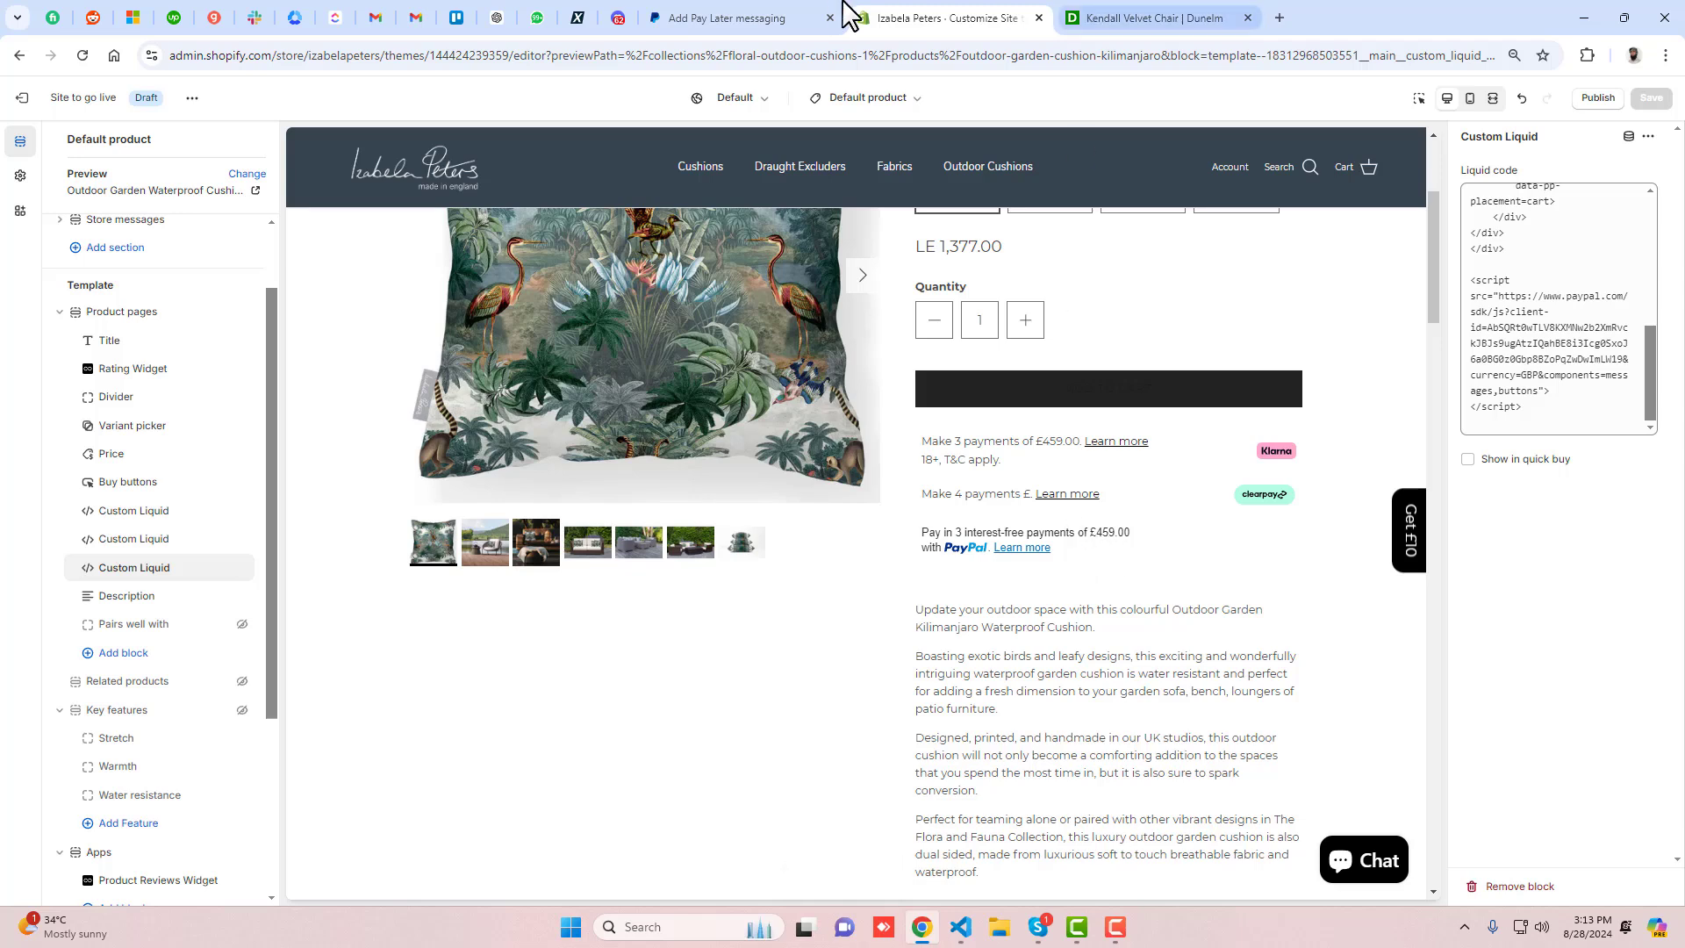
# Preview the theme and open the Birds In Paradise cushion product page.
pyautogui.click(192, 98)
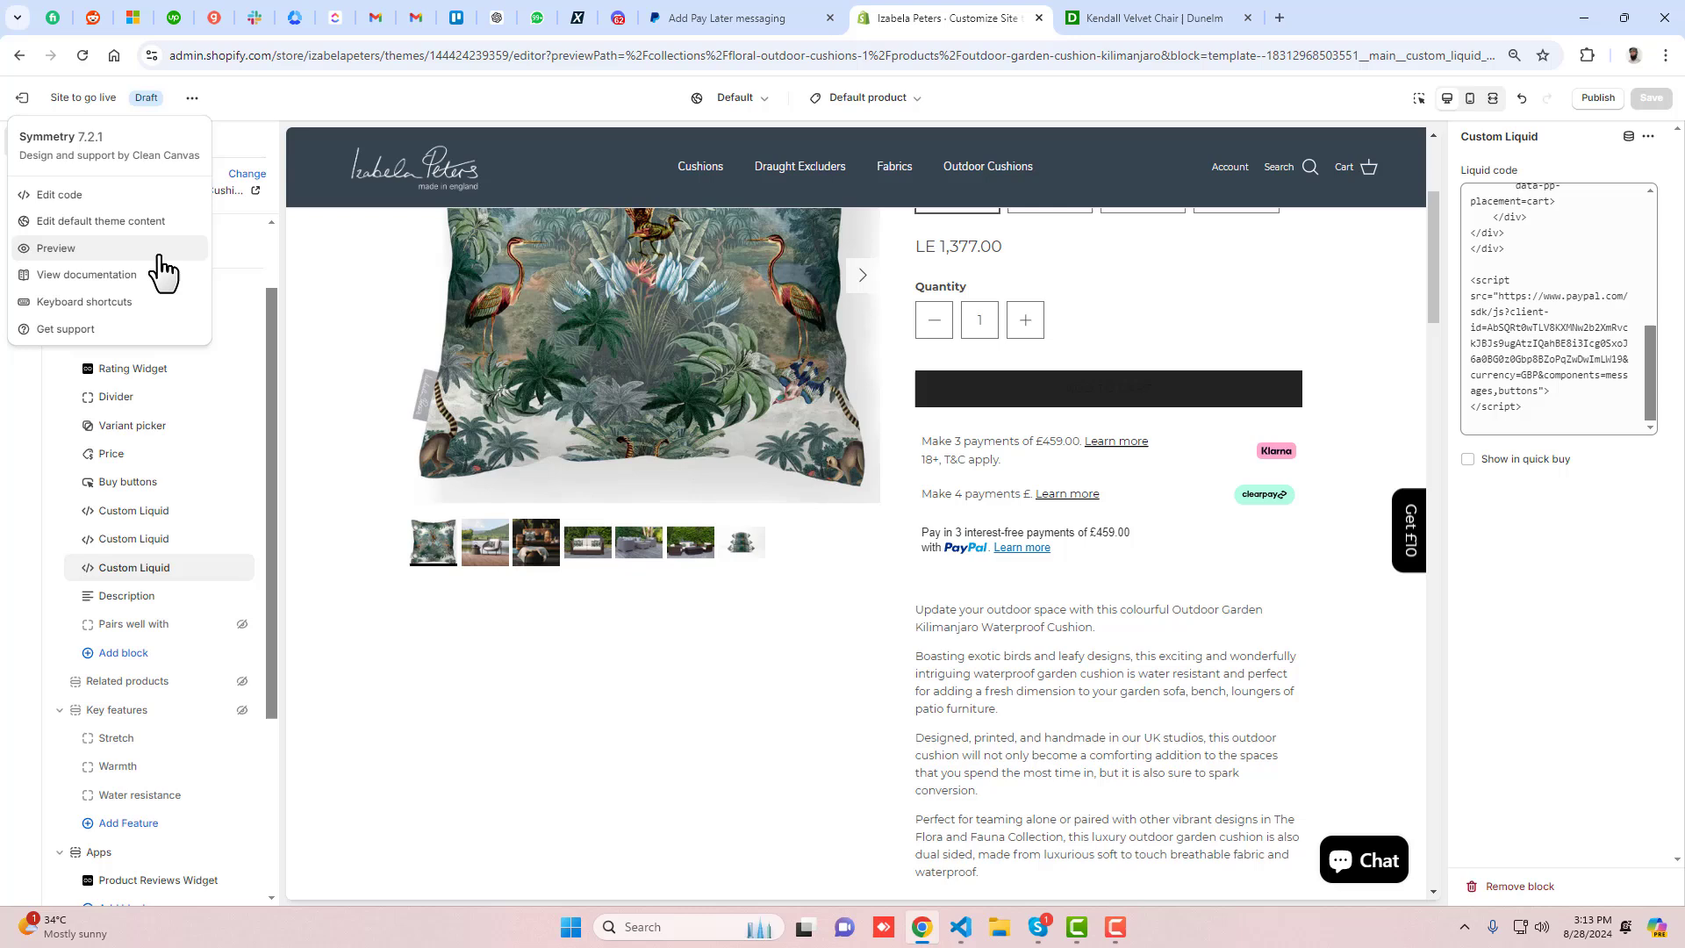
pyautogui.click(71, 252)
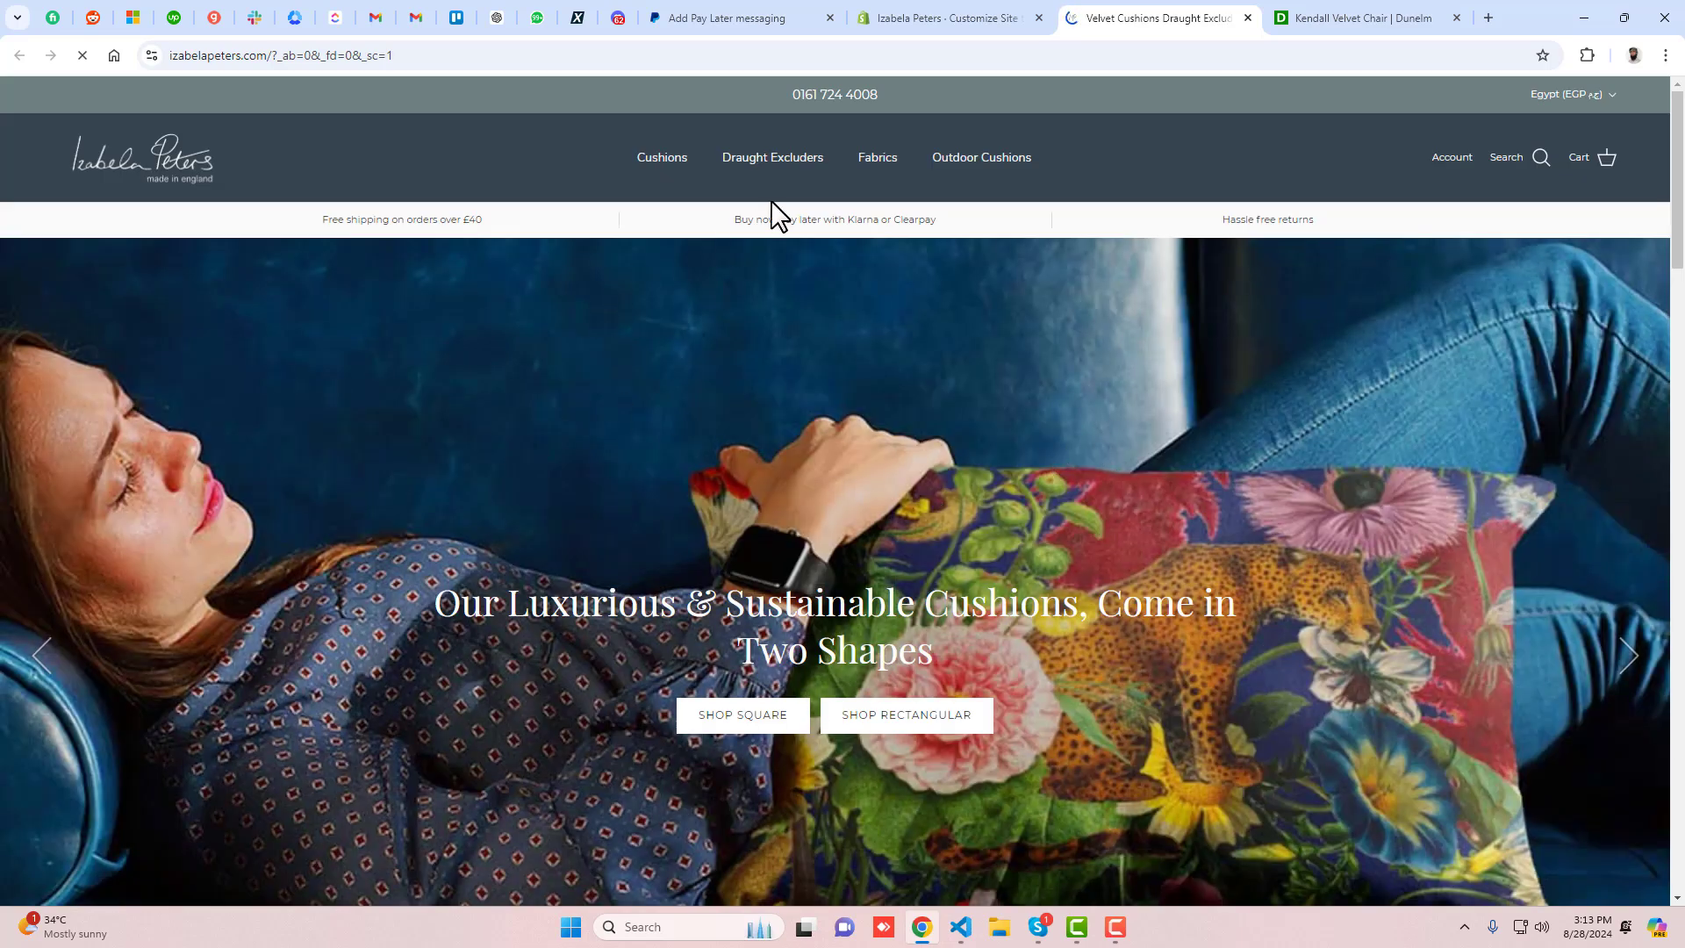
pyautogui.moveTo(669, 162)
pyautogui.scroll(-10, 962, 511)
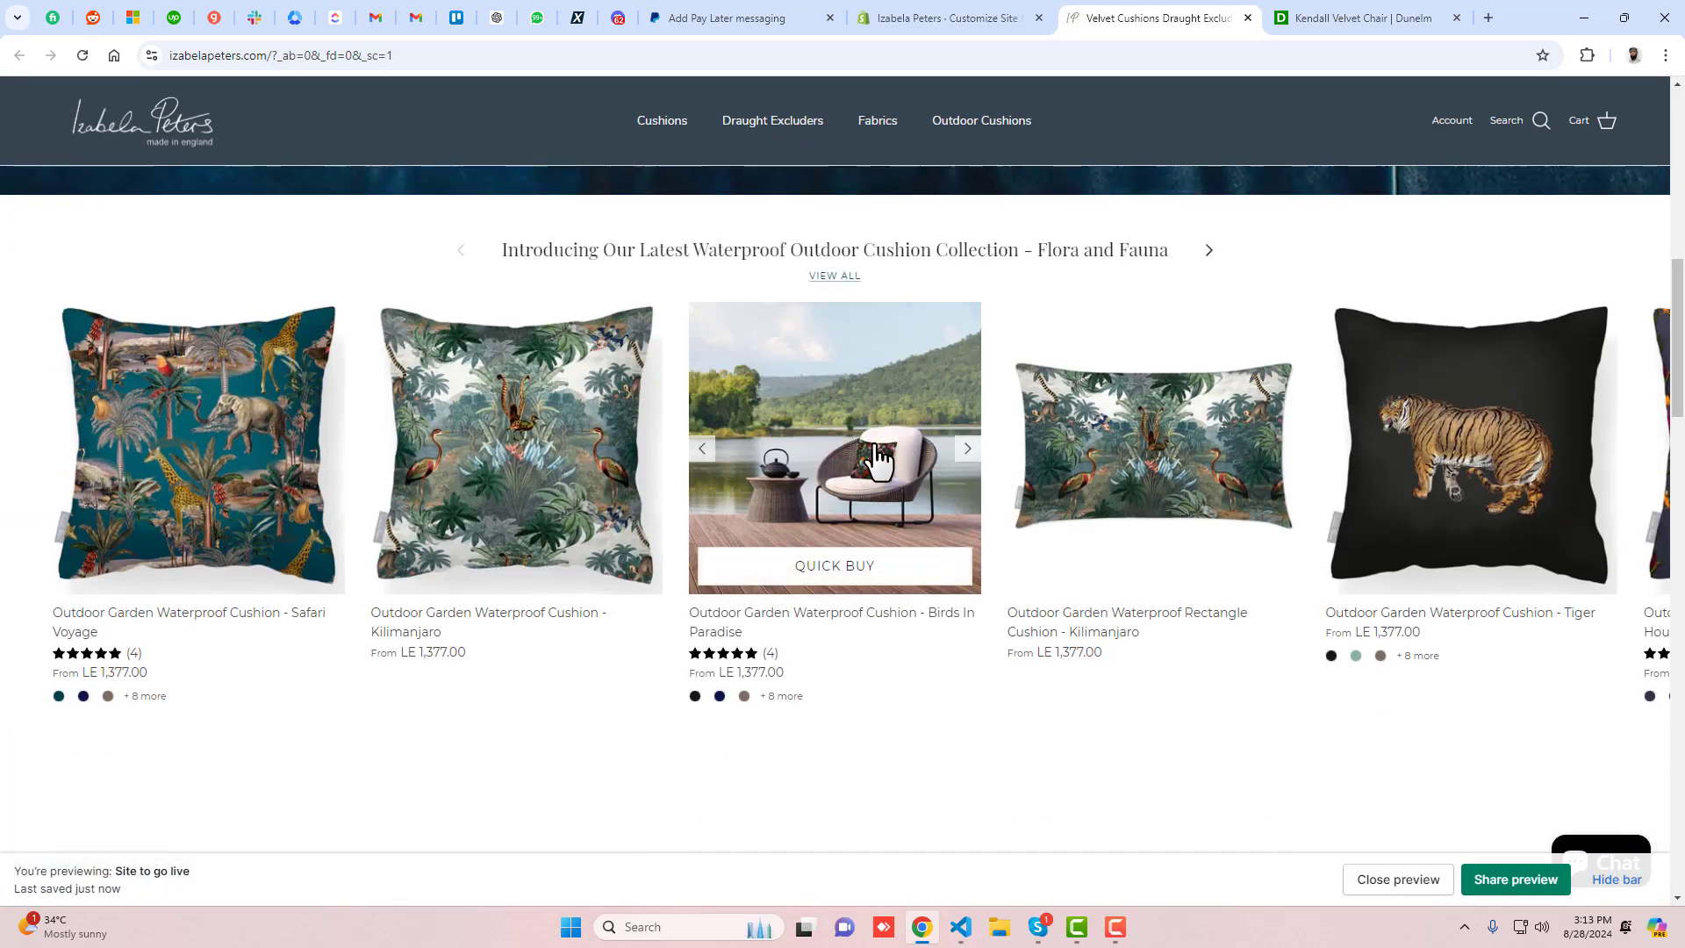
pyautogui.click(829, 420)
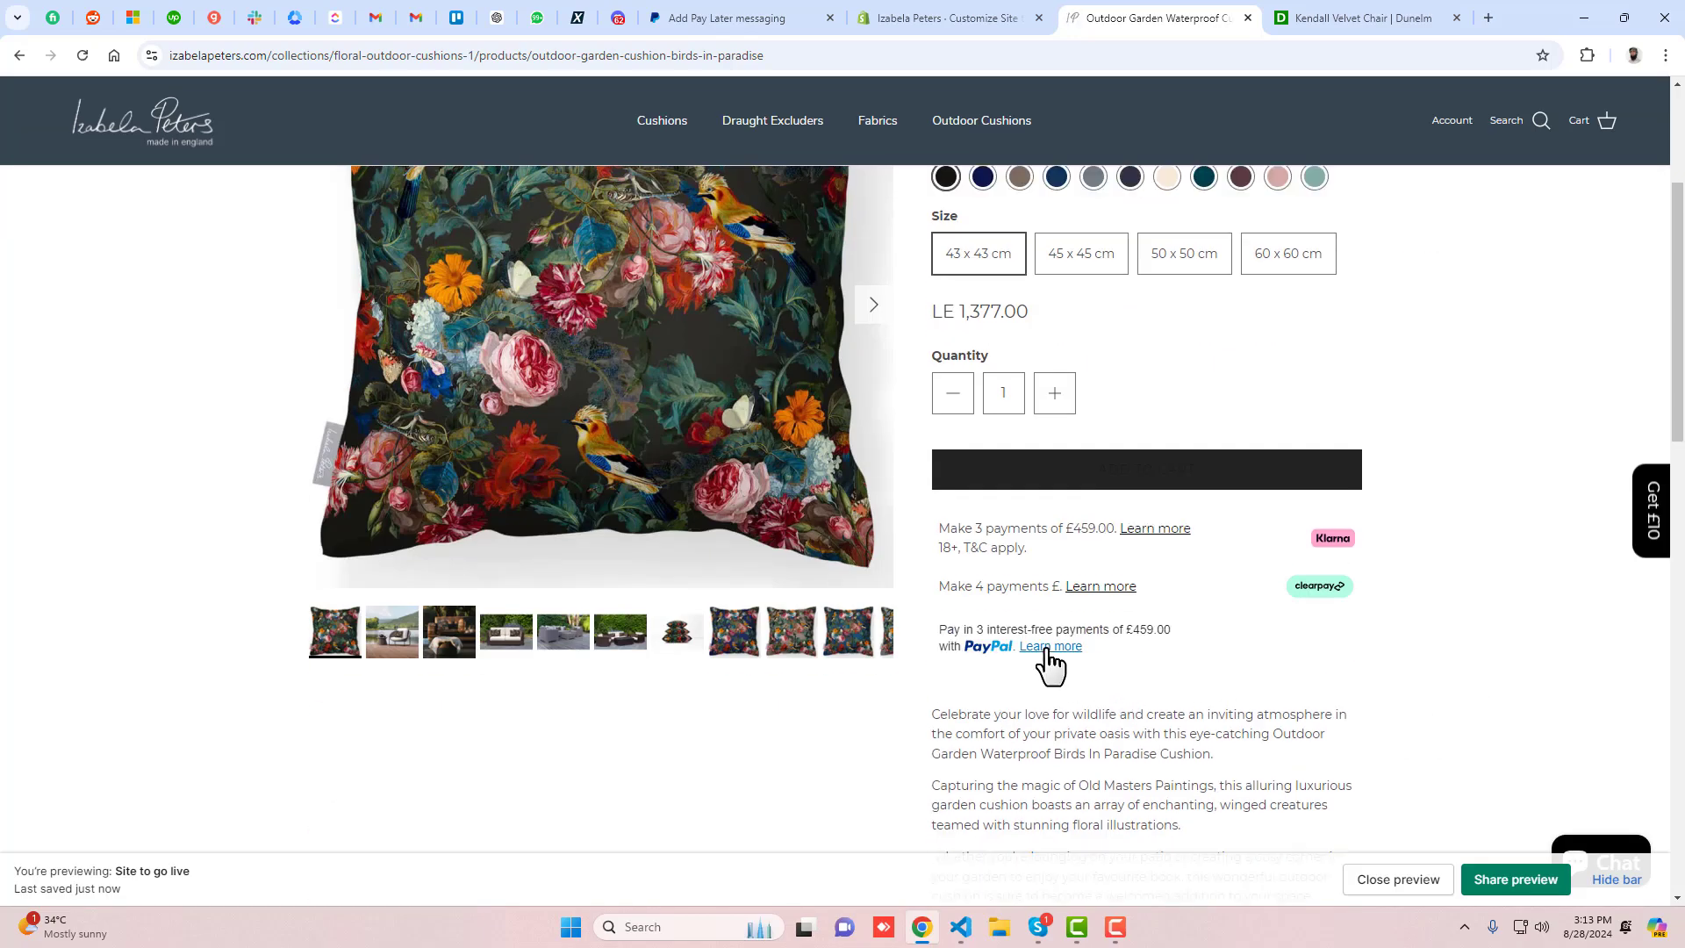
# Check the Pay in 3 details' three £459.00 payments, close them and hide the preview bar.
pyautogui.click(1047, 647)
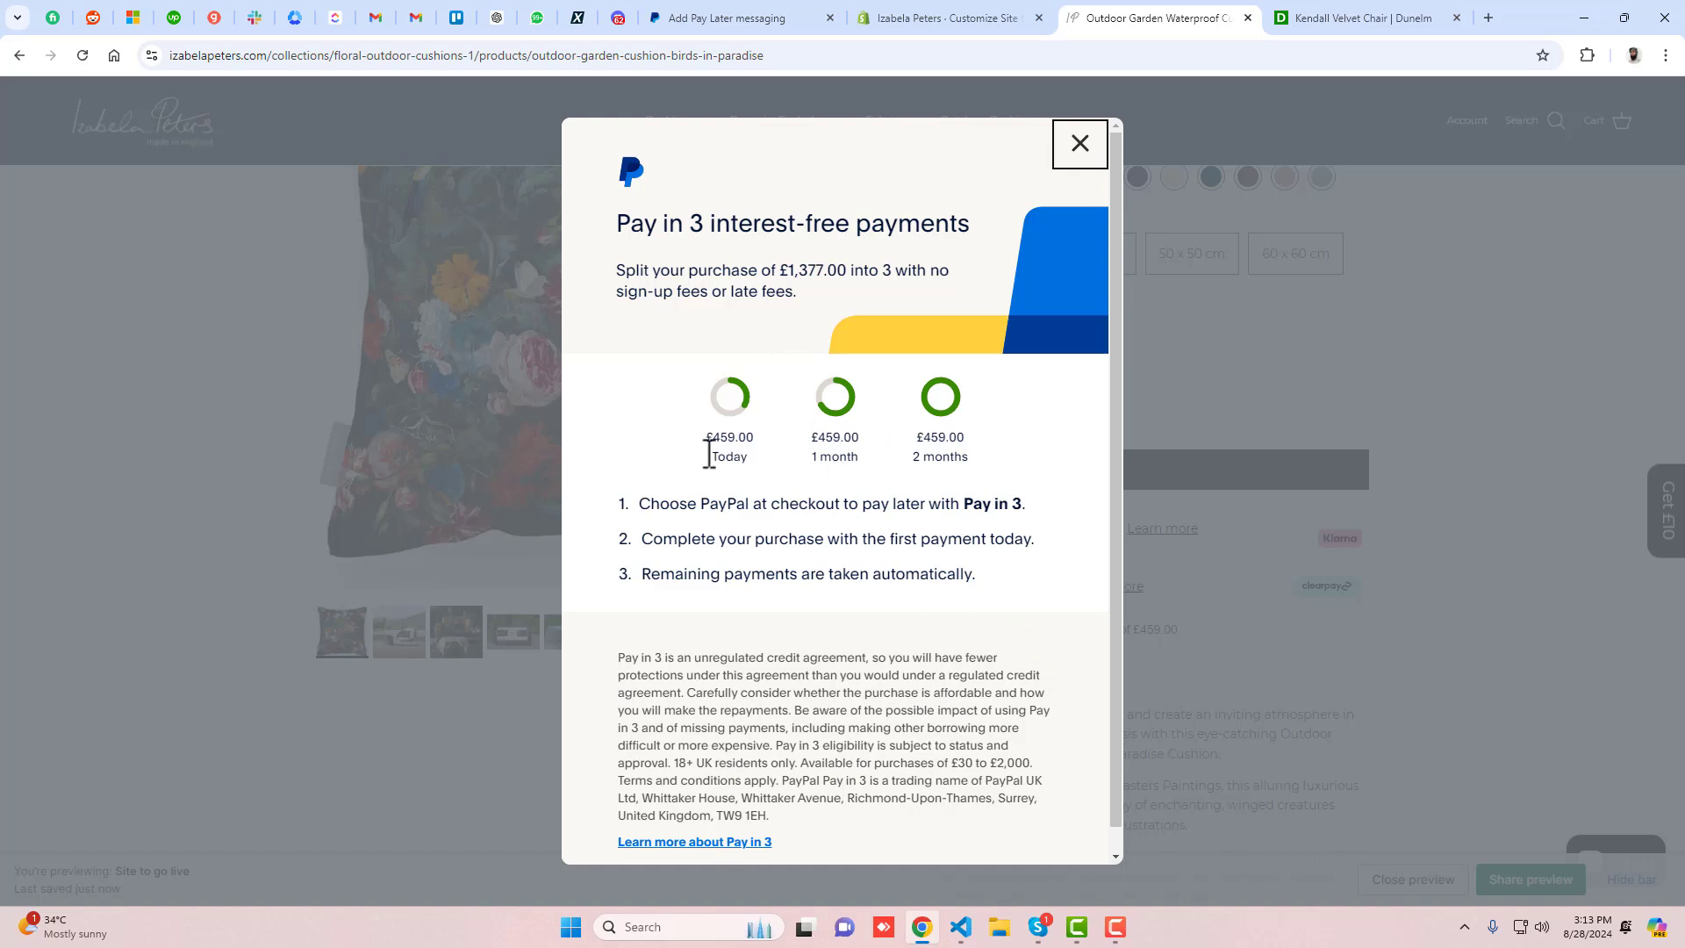
pyautogui.doubleClick(733, 437)
pyautogui.doubleClick(838, 437)
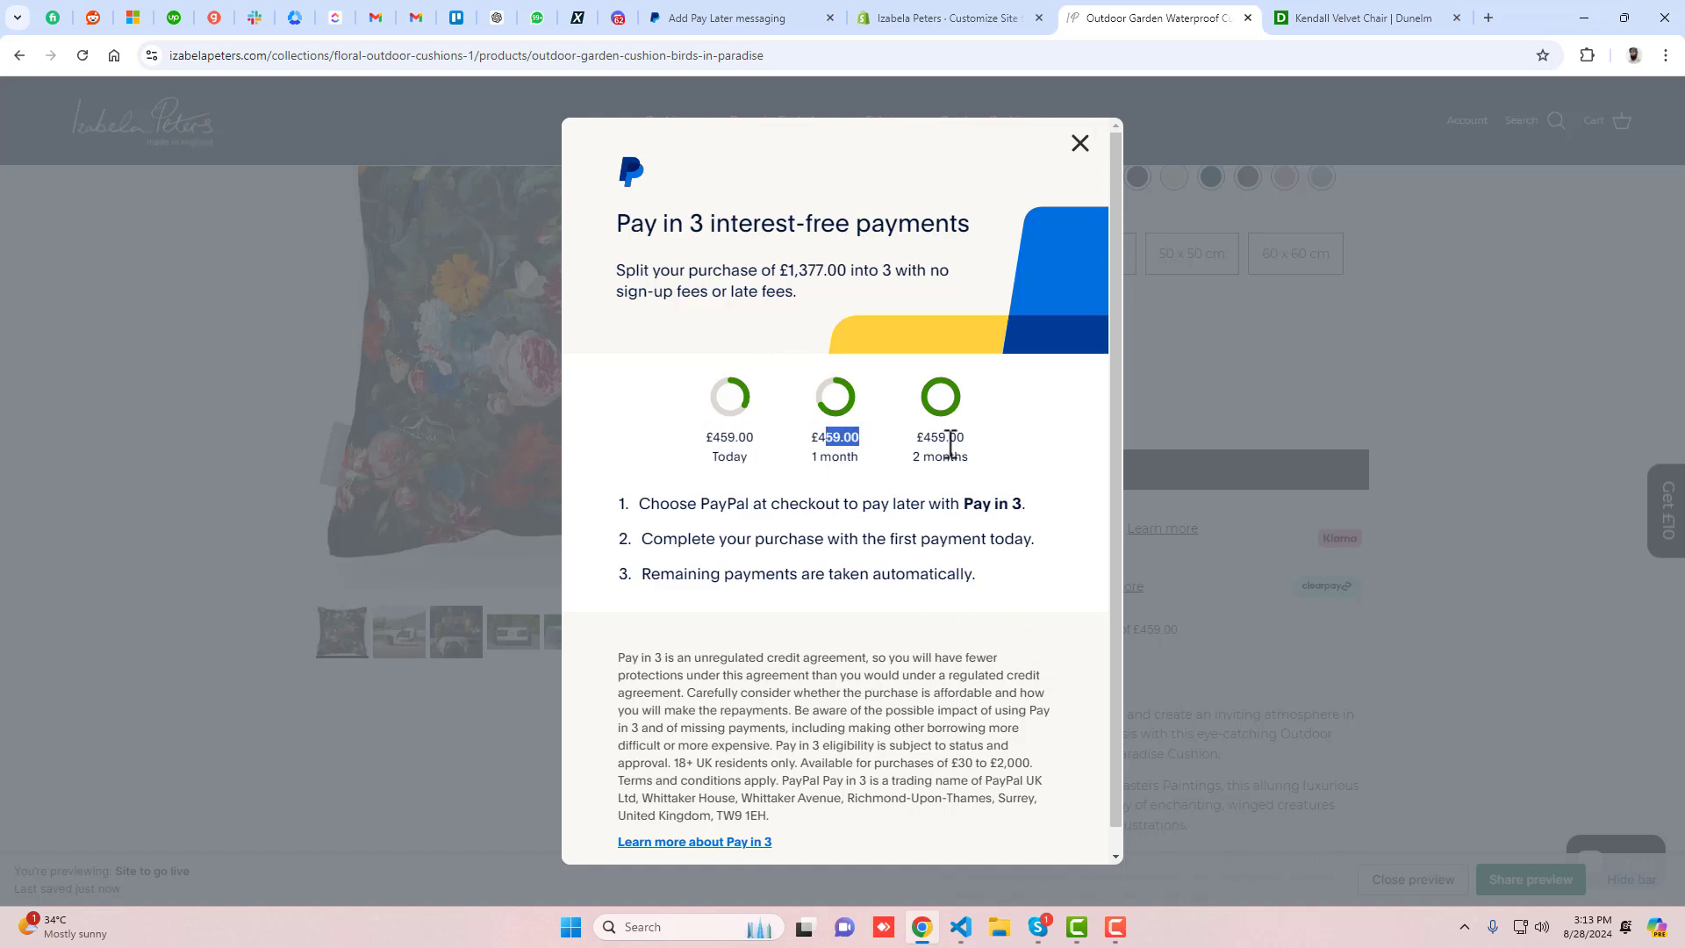
pyautogui.doubleClick(944, 437)
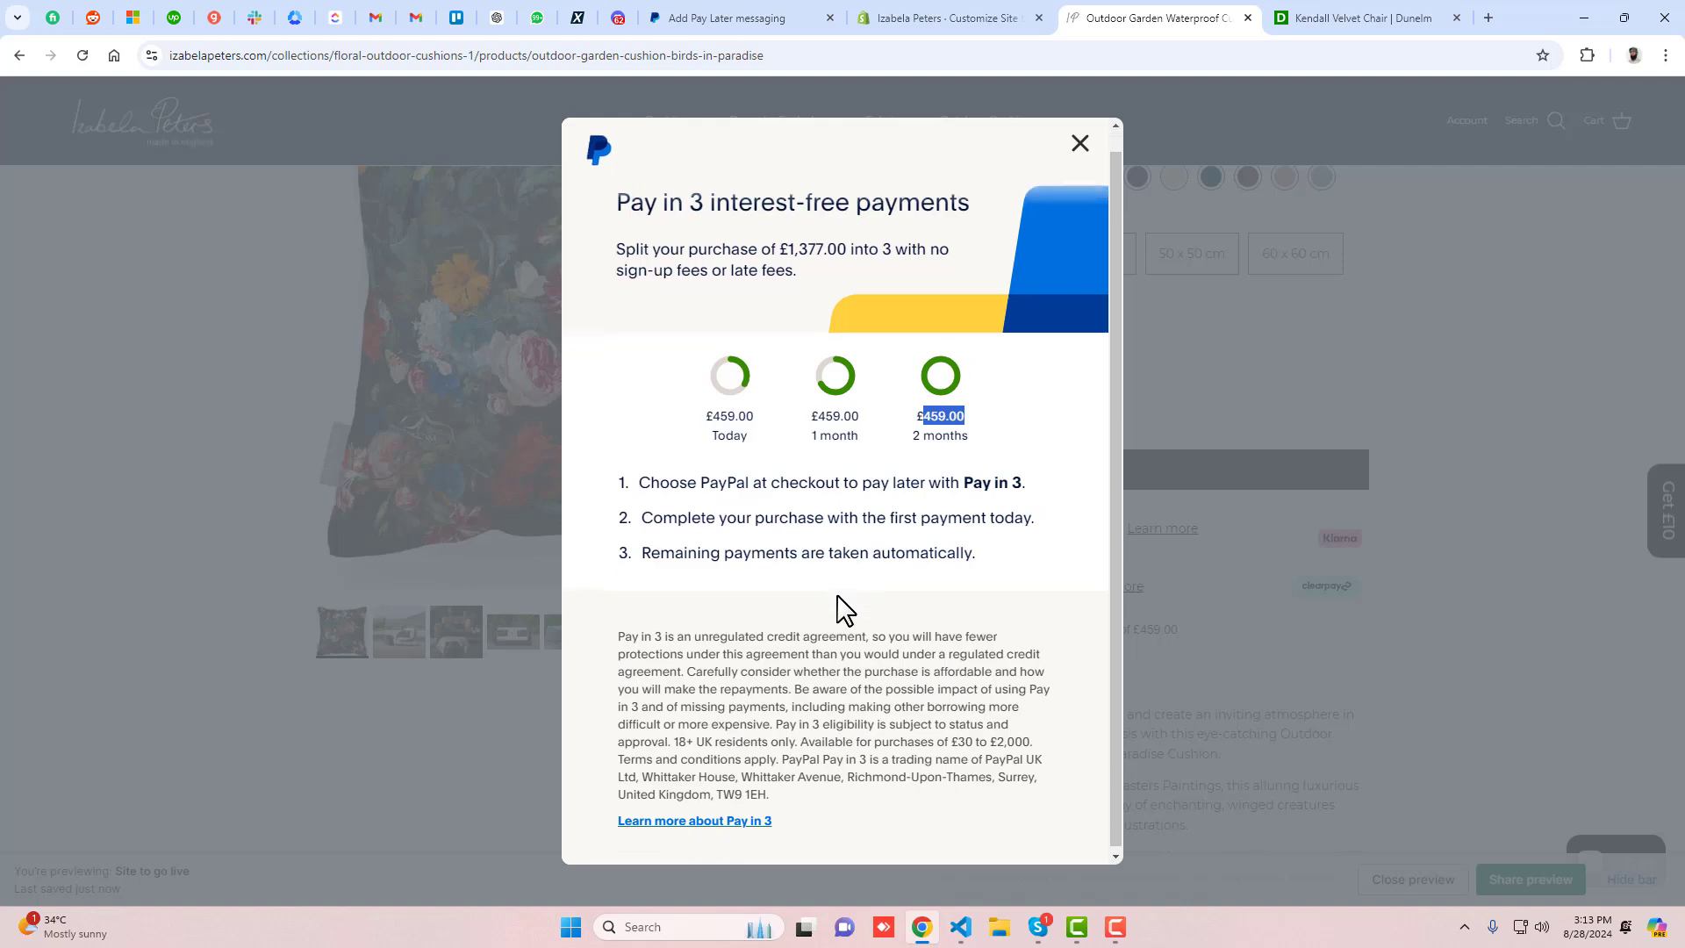
pyautogui.click(1079, 143)
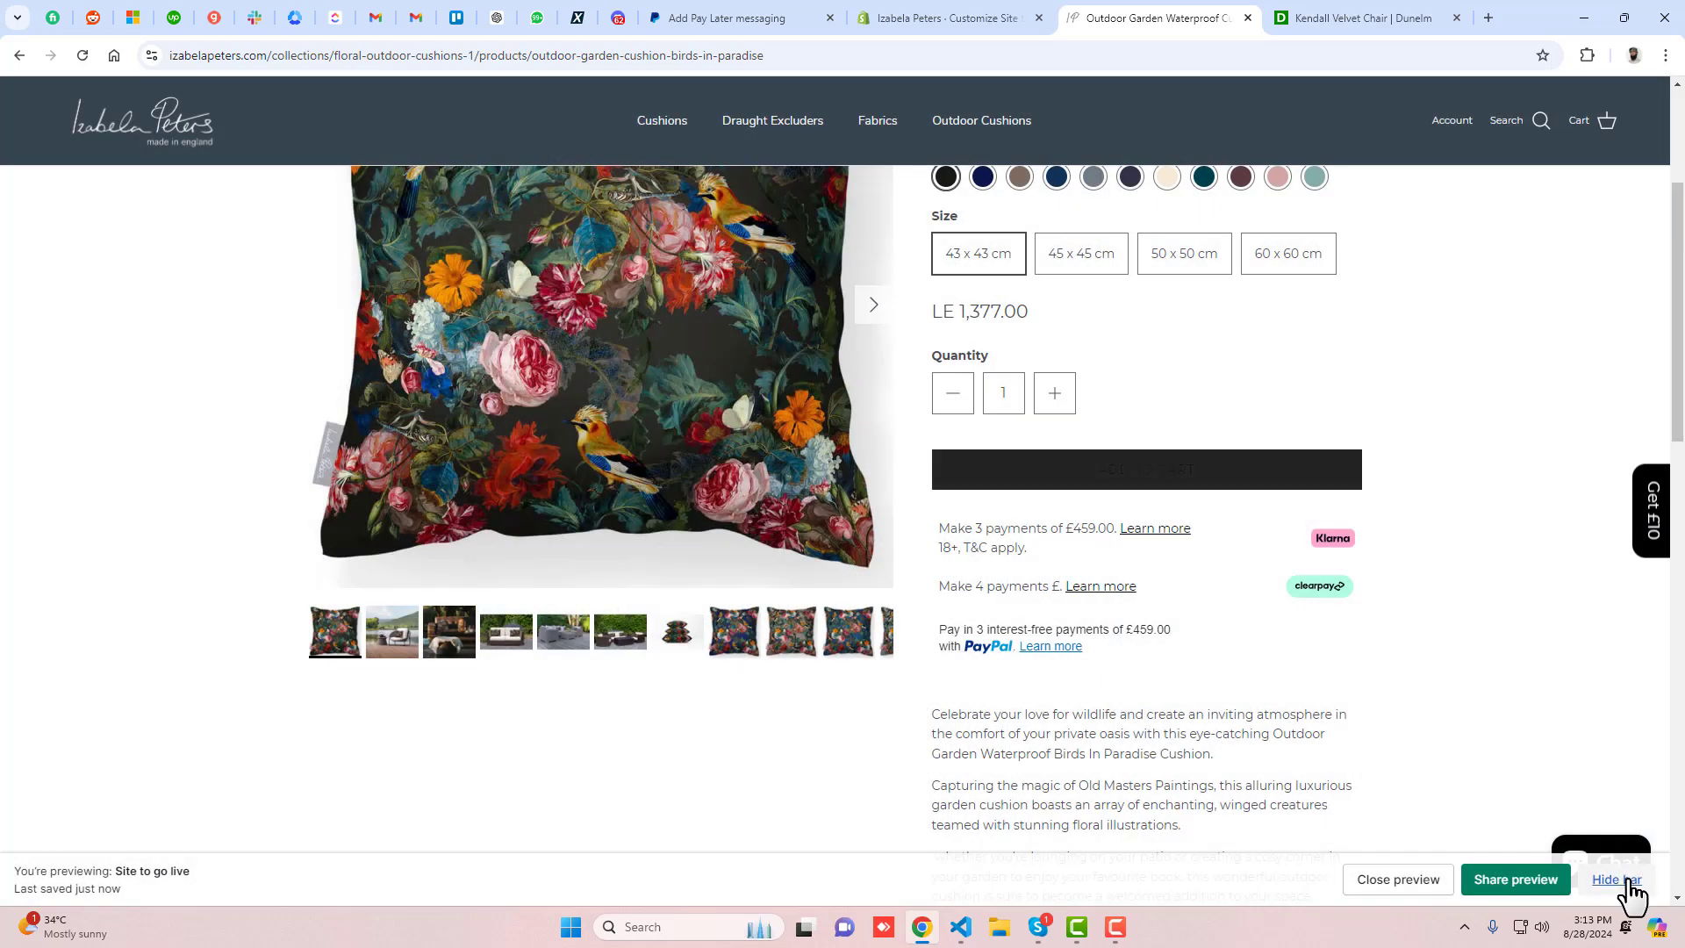
pyautogui.click(1619, 880)
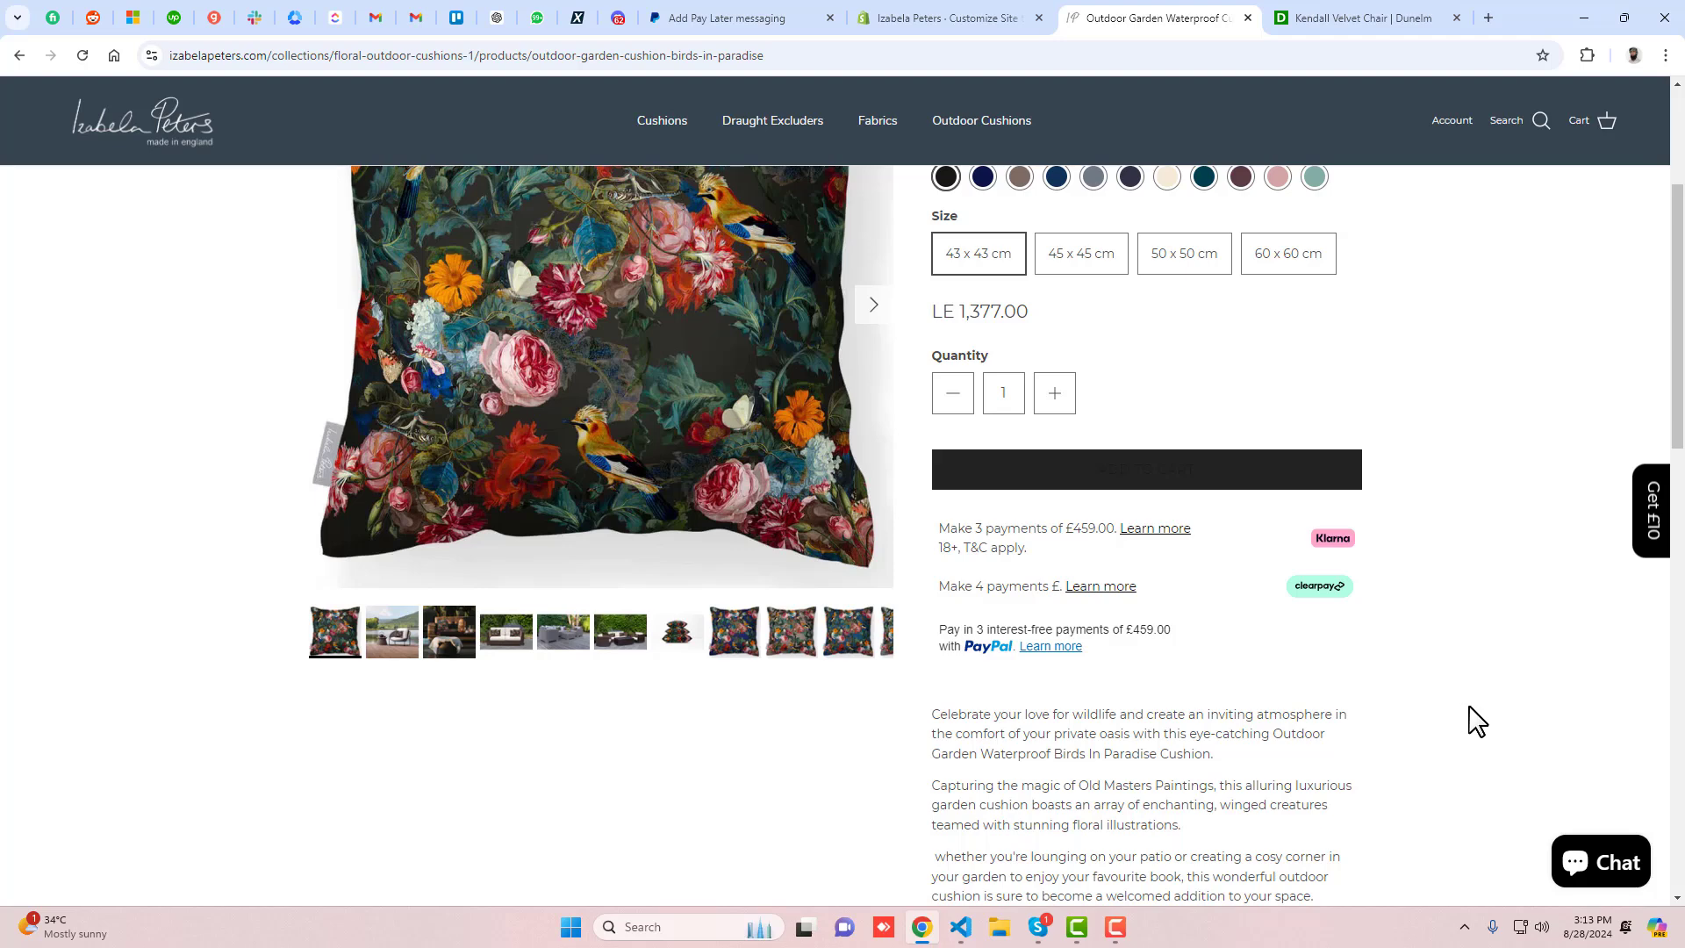
# Check the Clearpay and Klarna payment details and close each pop-up.
pyautogui.click(1094, 588)
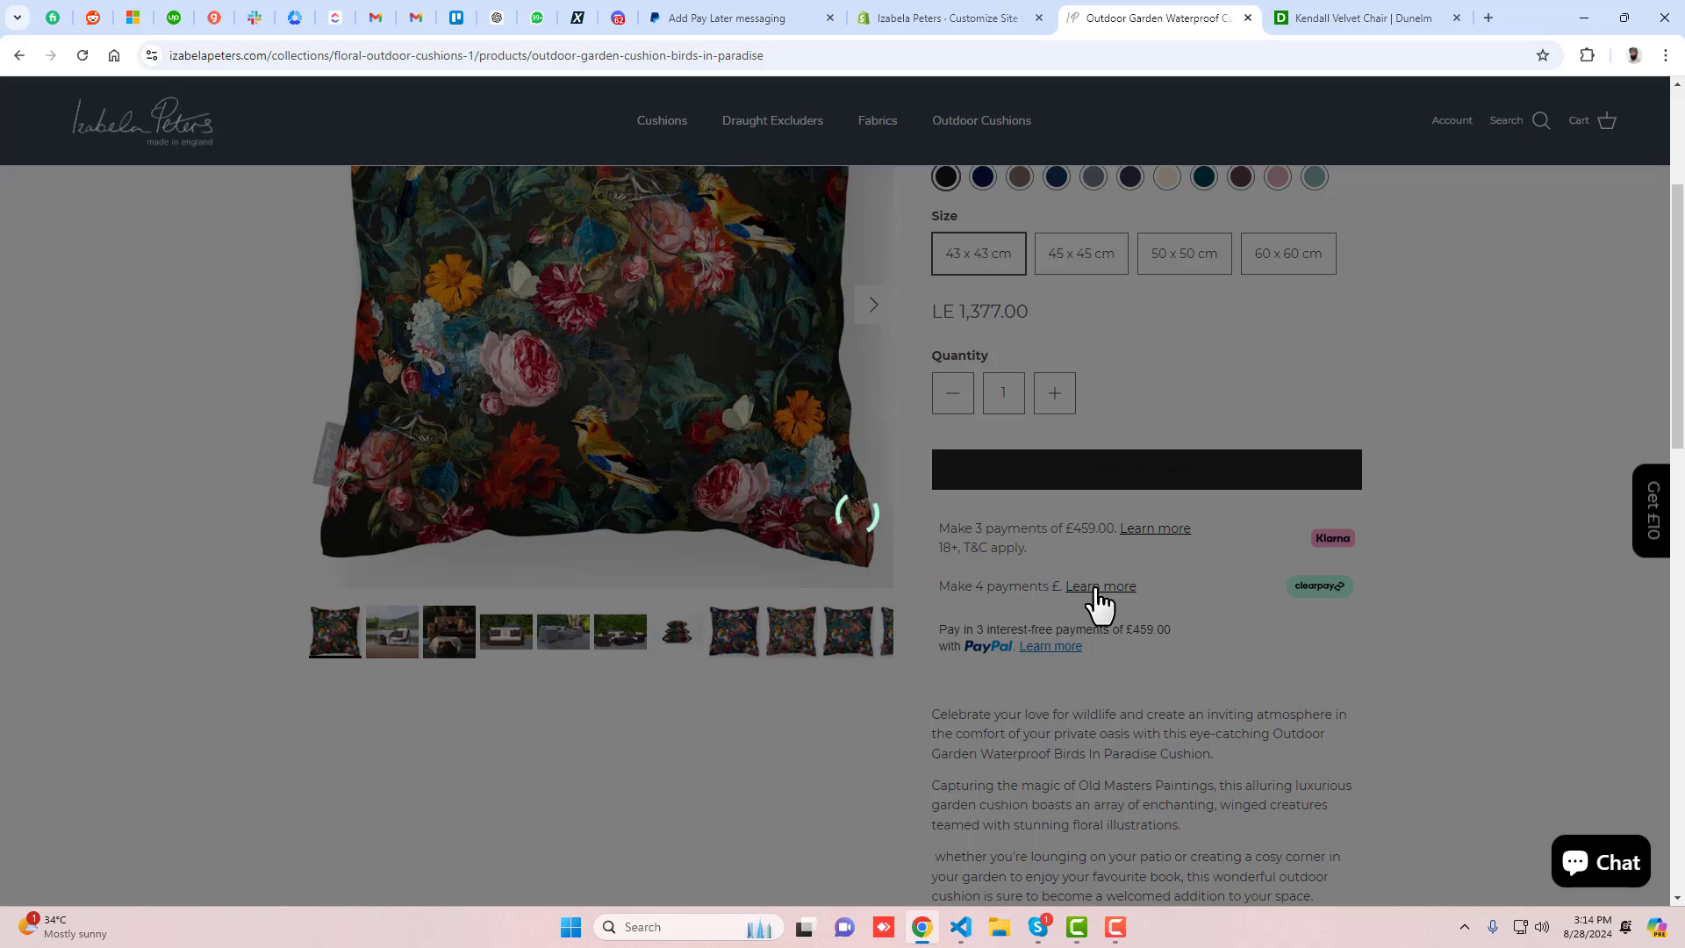
pyautogui.click(1144, 219)
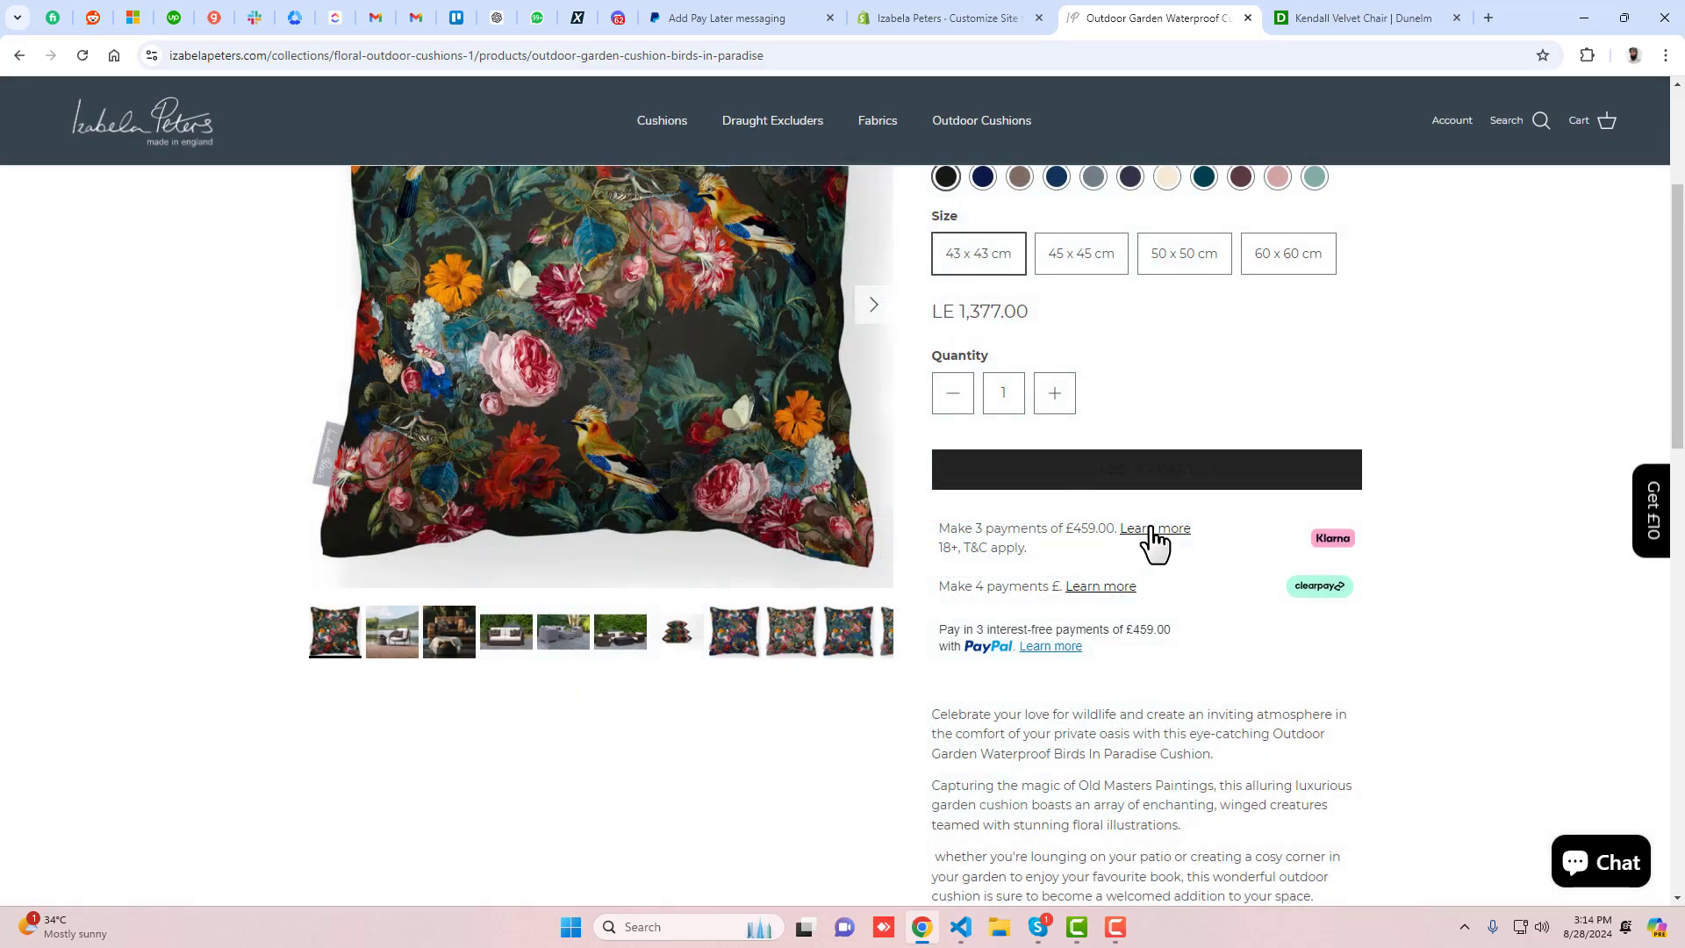
pyautogui.click(1152, 529)
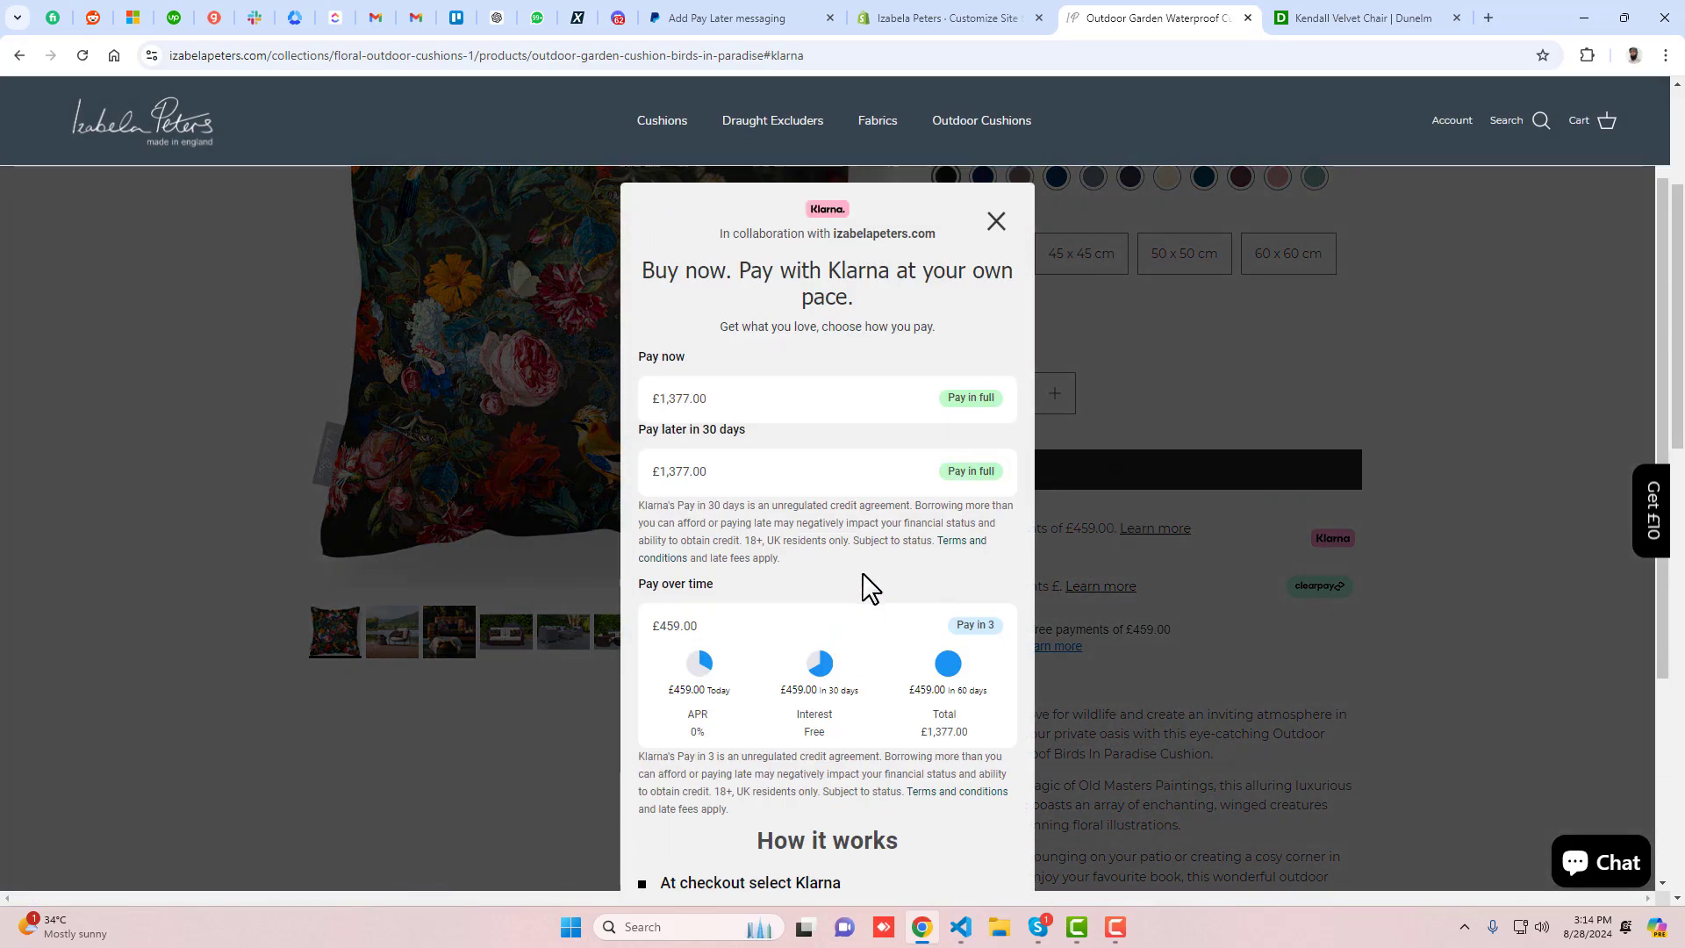
pyautogui.scroll(-3, 864, 588)
pyautogui.scroll(4, 824, 631)
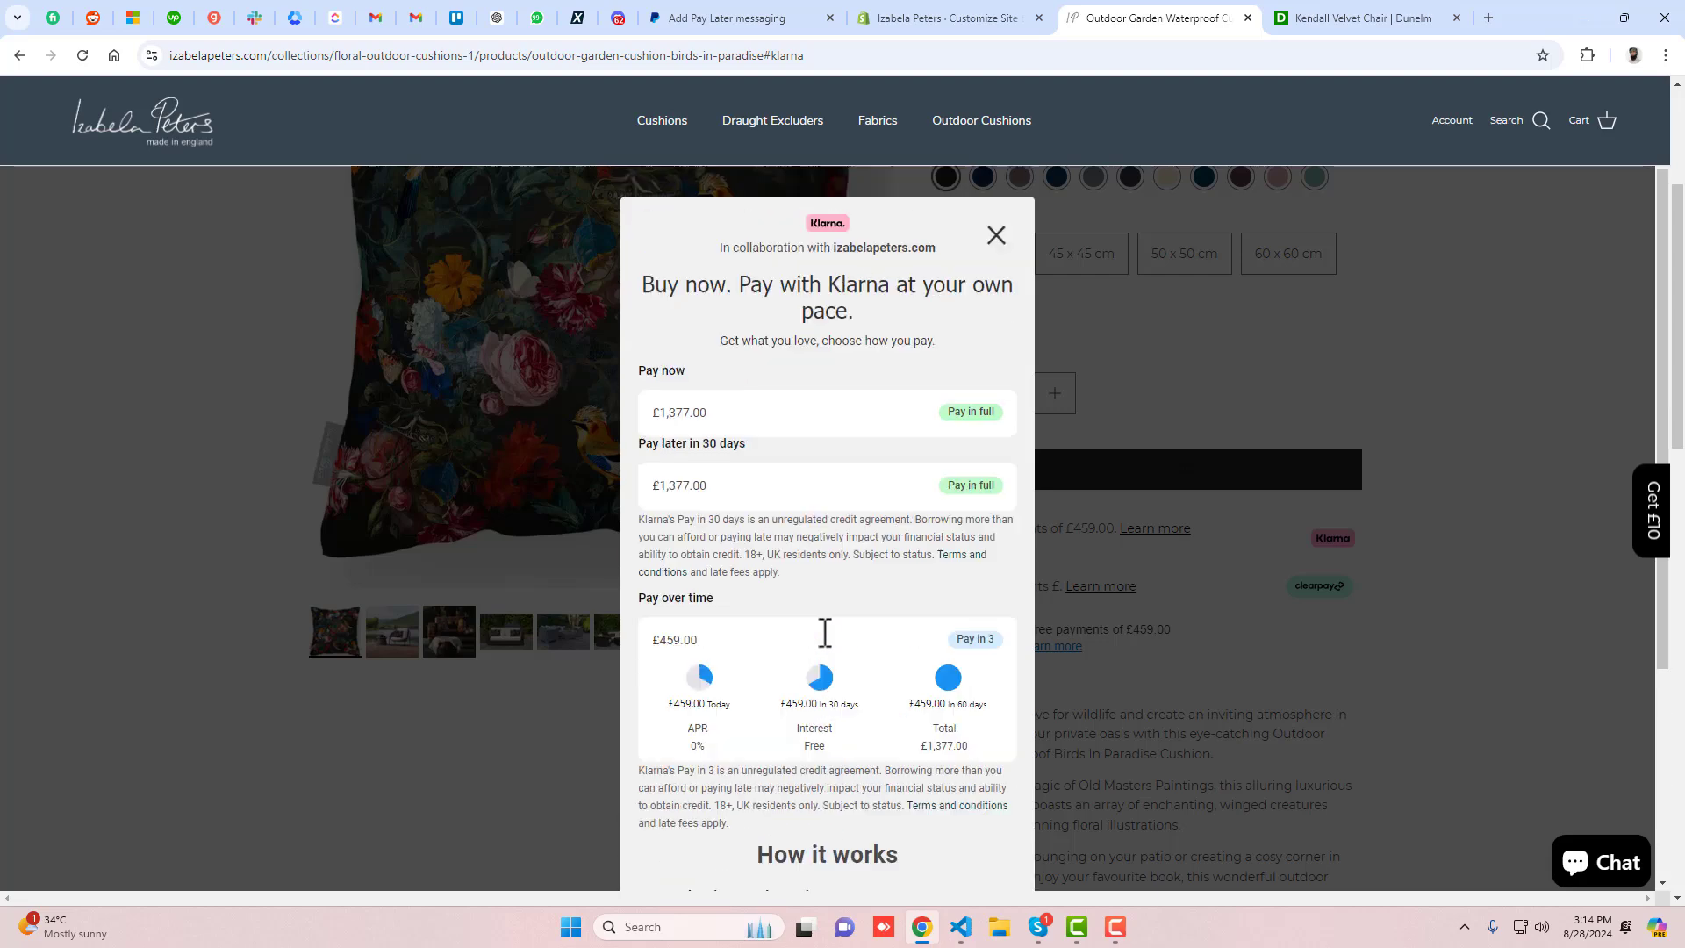
pyautogui.scroll(-5, 807, 527)
pyautogui.scroll(4, 800, 537)
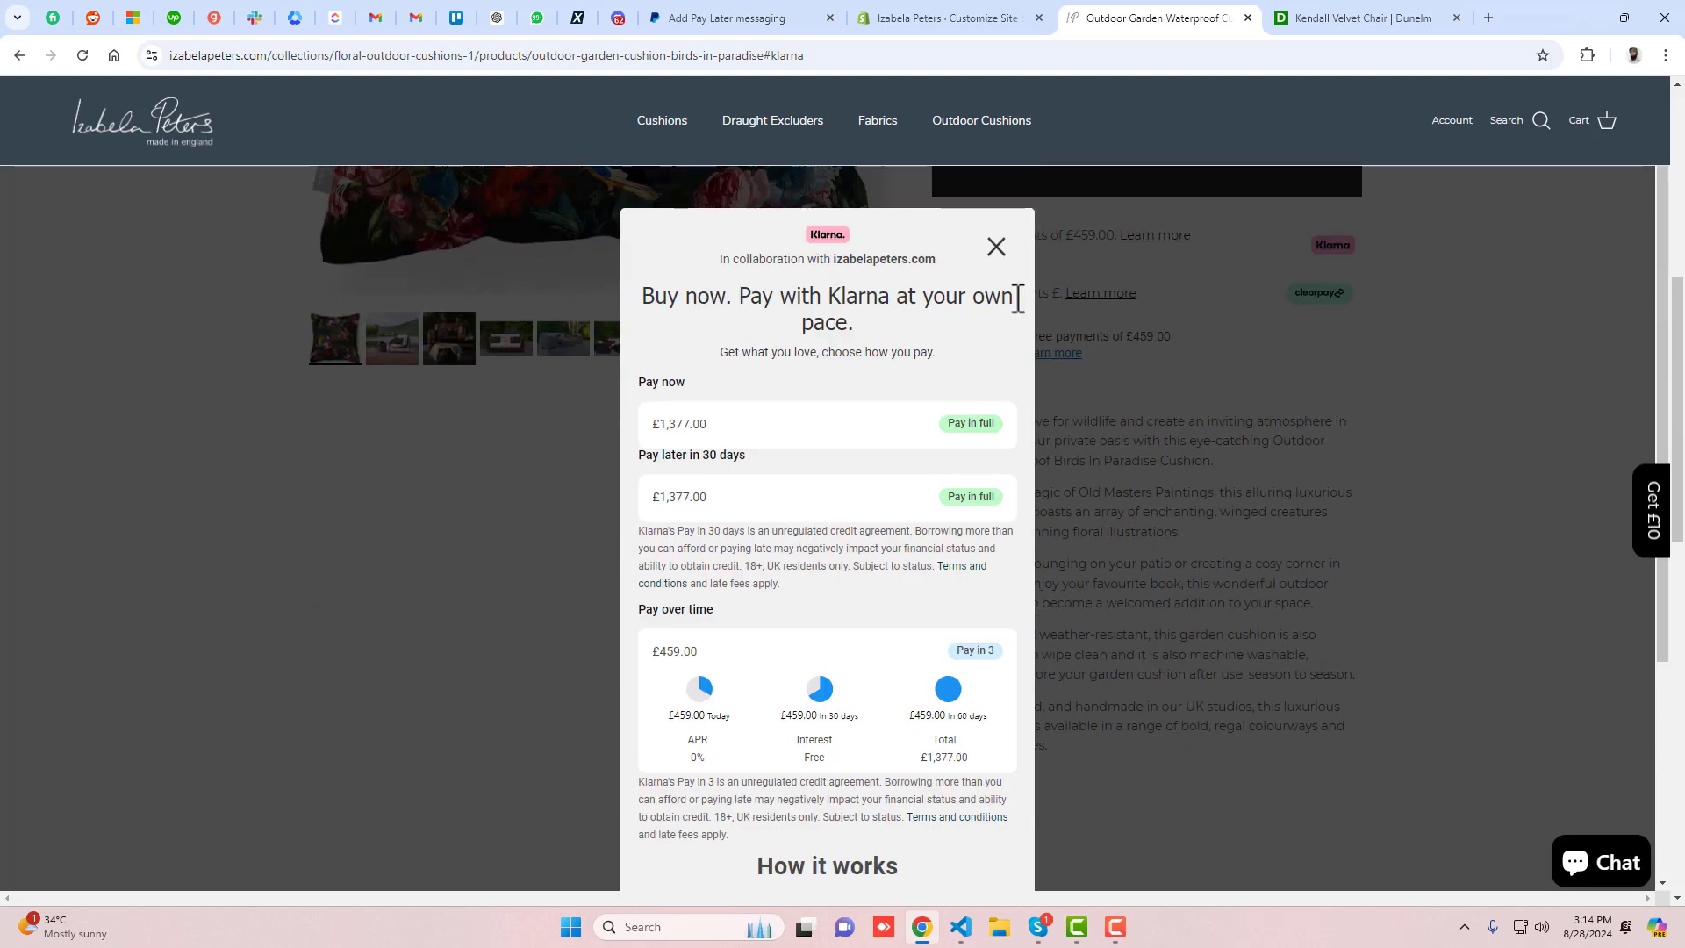
pyautogui.click(998, 249)
# Scroll the product page, then return to paypal-html-block.txt in VS Code.
pyautogui.scroll(-3, 1461, 638)
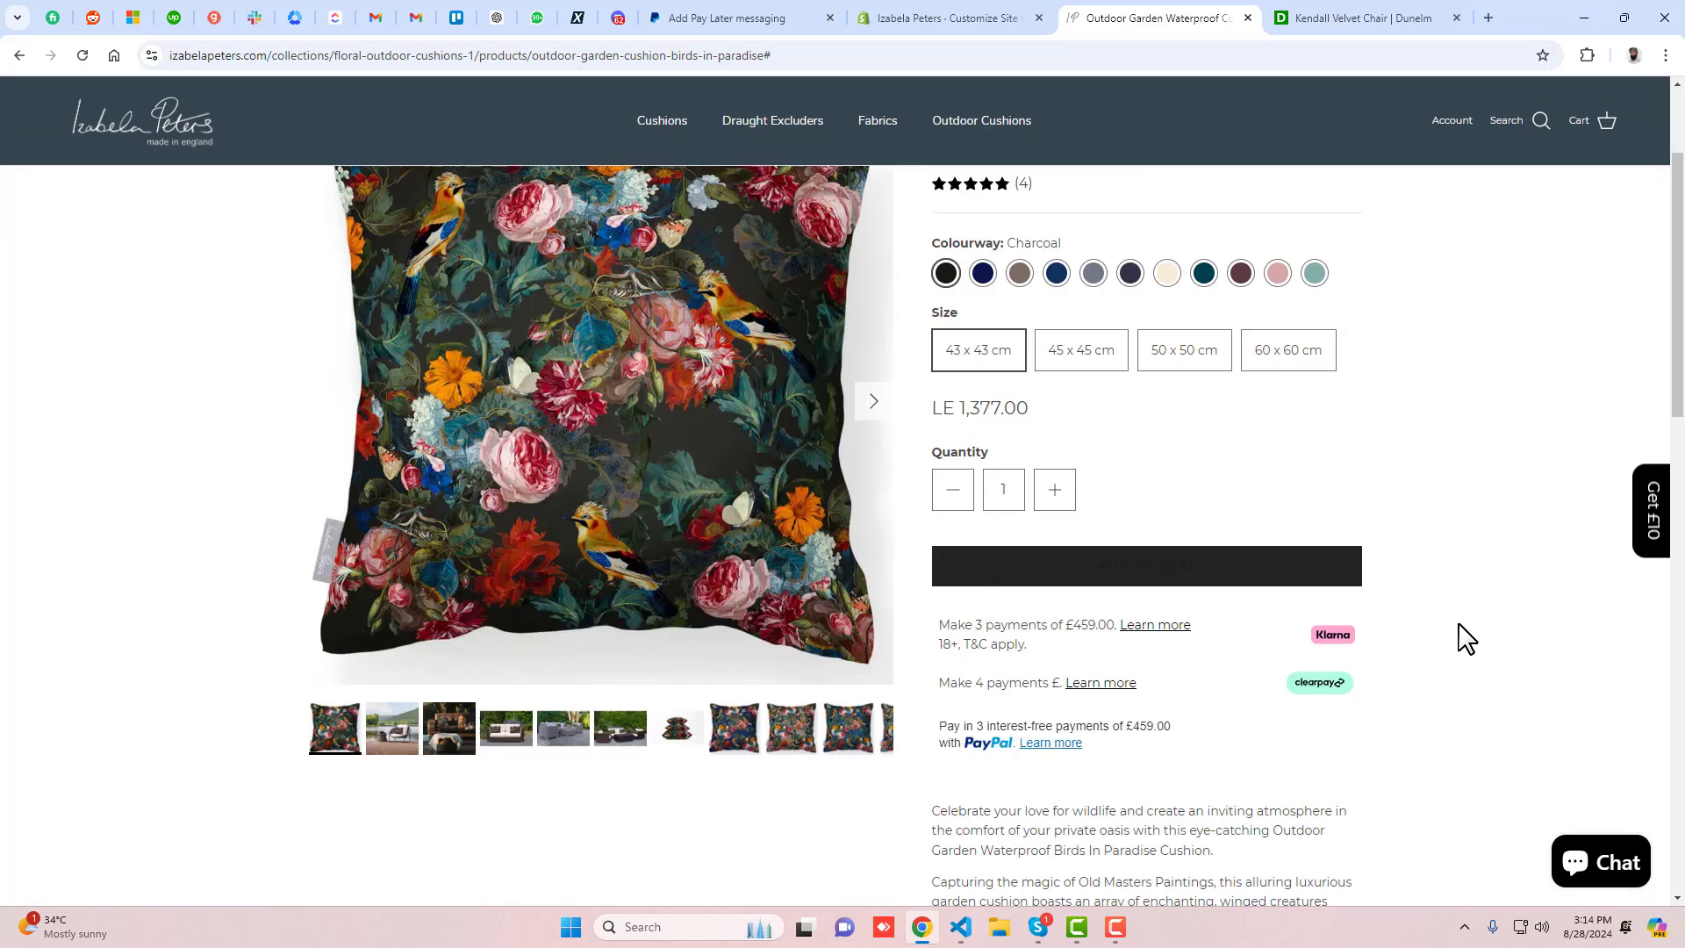
pyautogui.scroll(-4, 1457, 633)
pyautogui.scroll(3, 1447, 629)
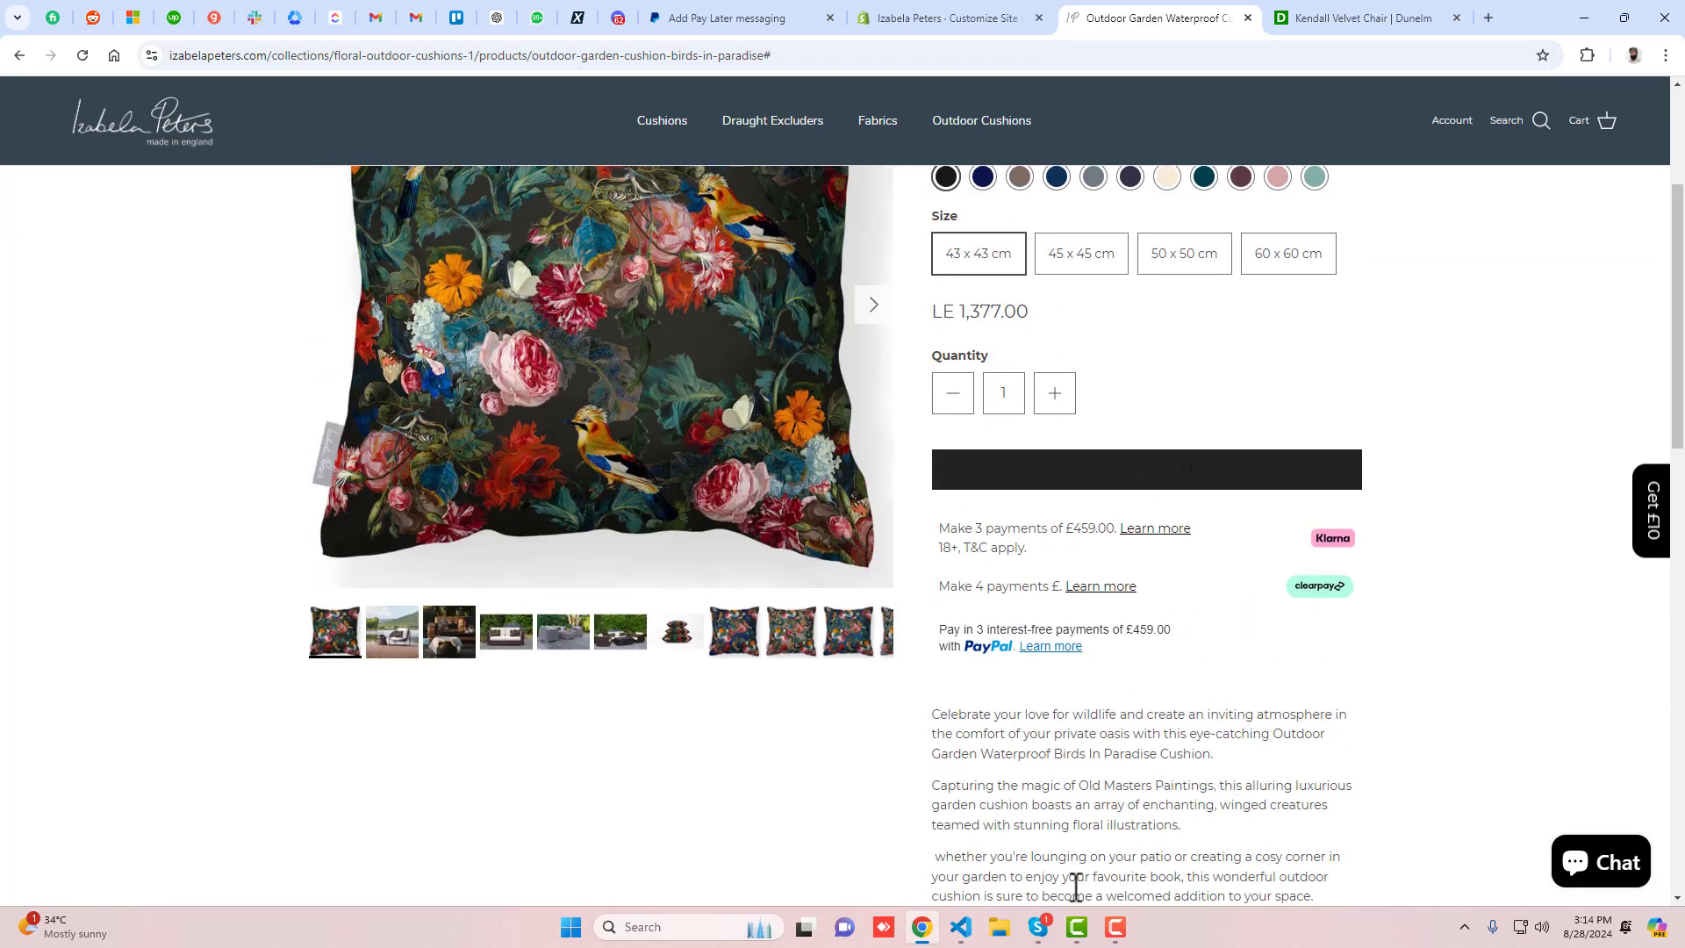
pyautogui.click(961, 926)
# Highlight {{product.price | divided_by: 100}} on line 11, then return to the cushion page in Chrome.
pyautogui.click(455, 498)
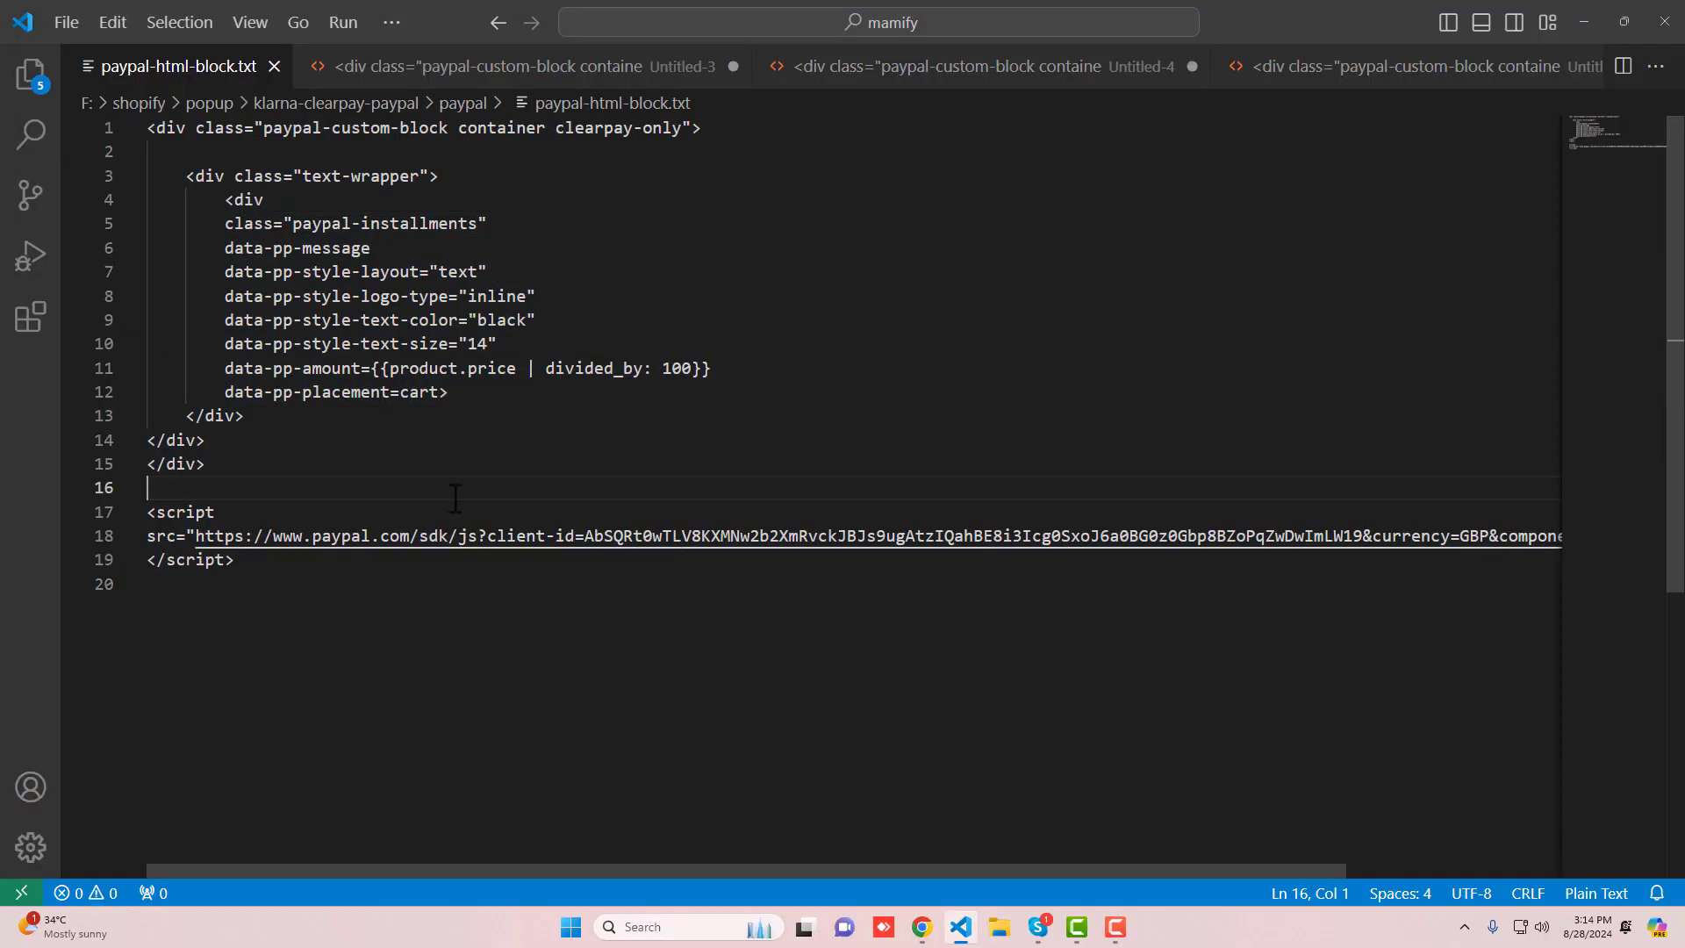
pyautogui.moveTo(376, 368); pyautogui.dragTo(751, 369)
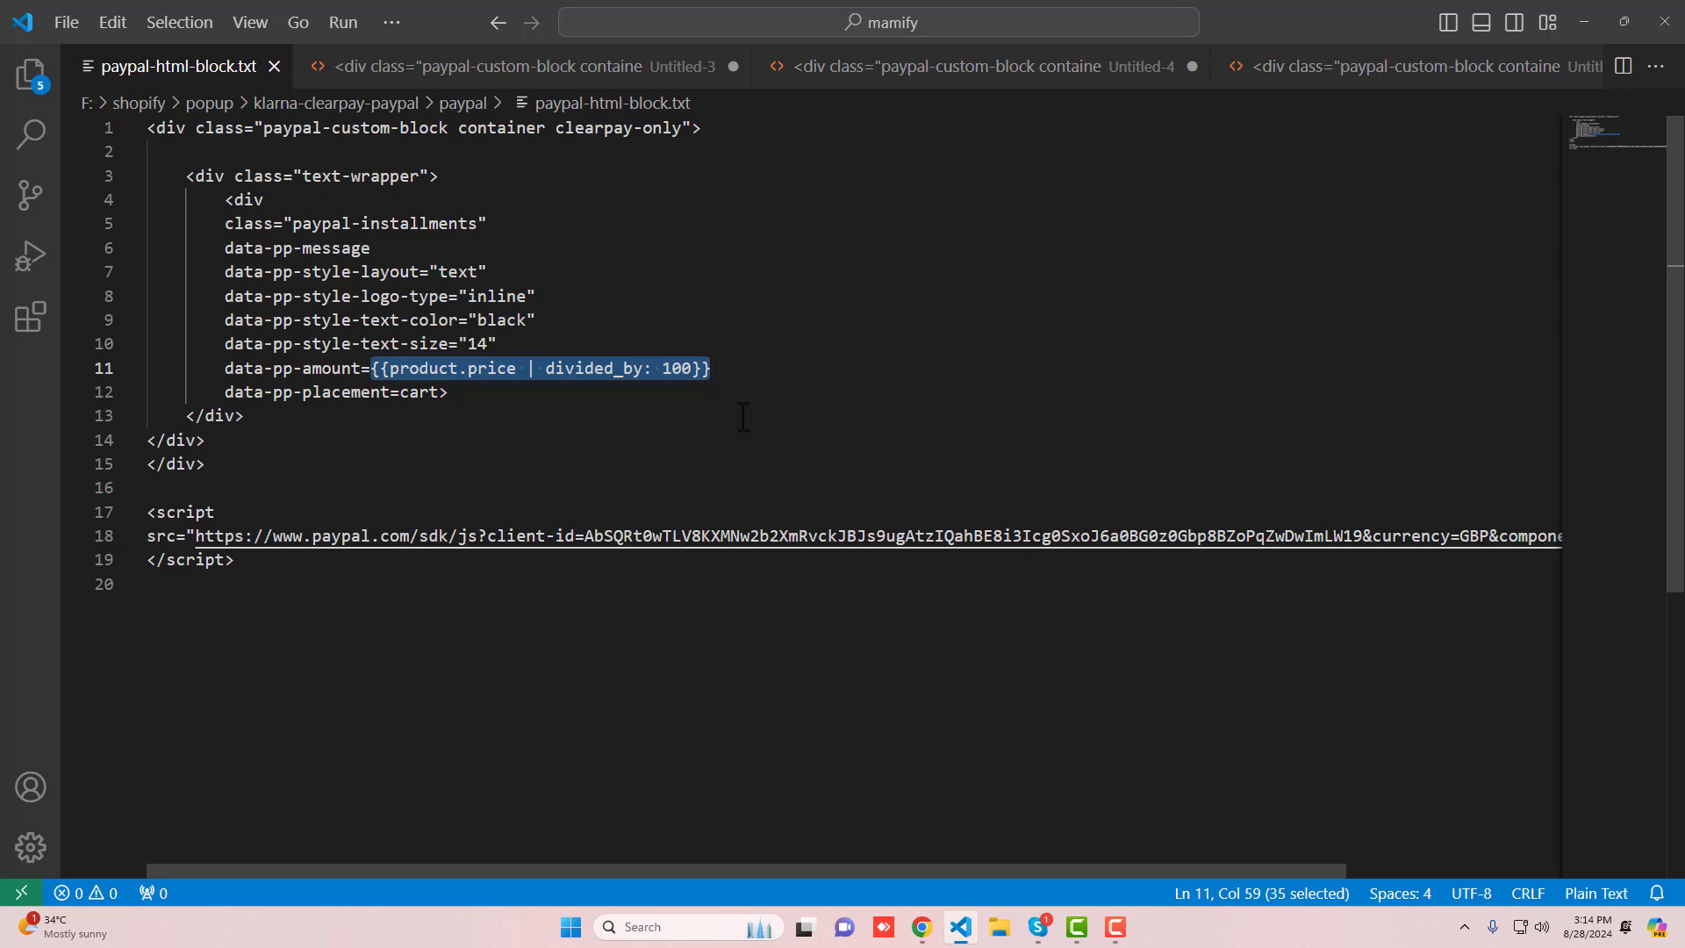
pyautogui.click(922, 926)
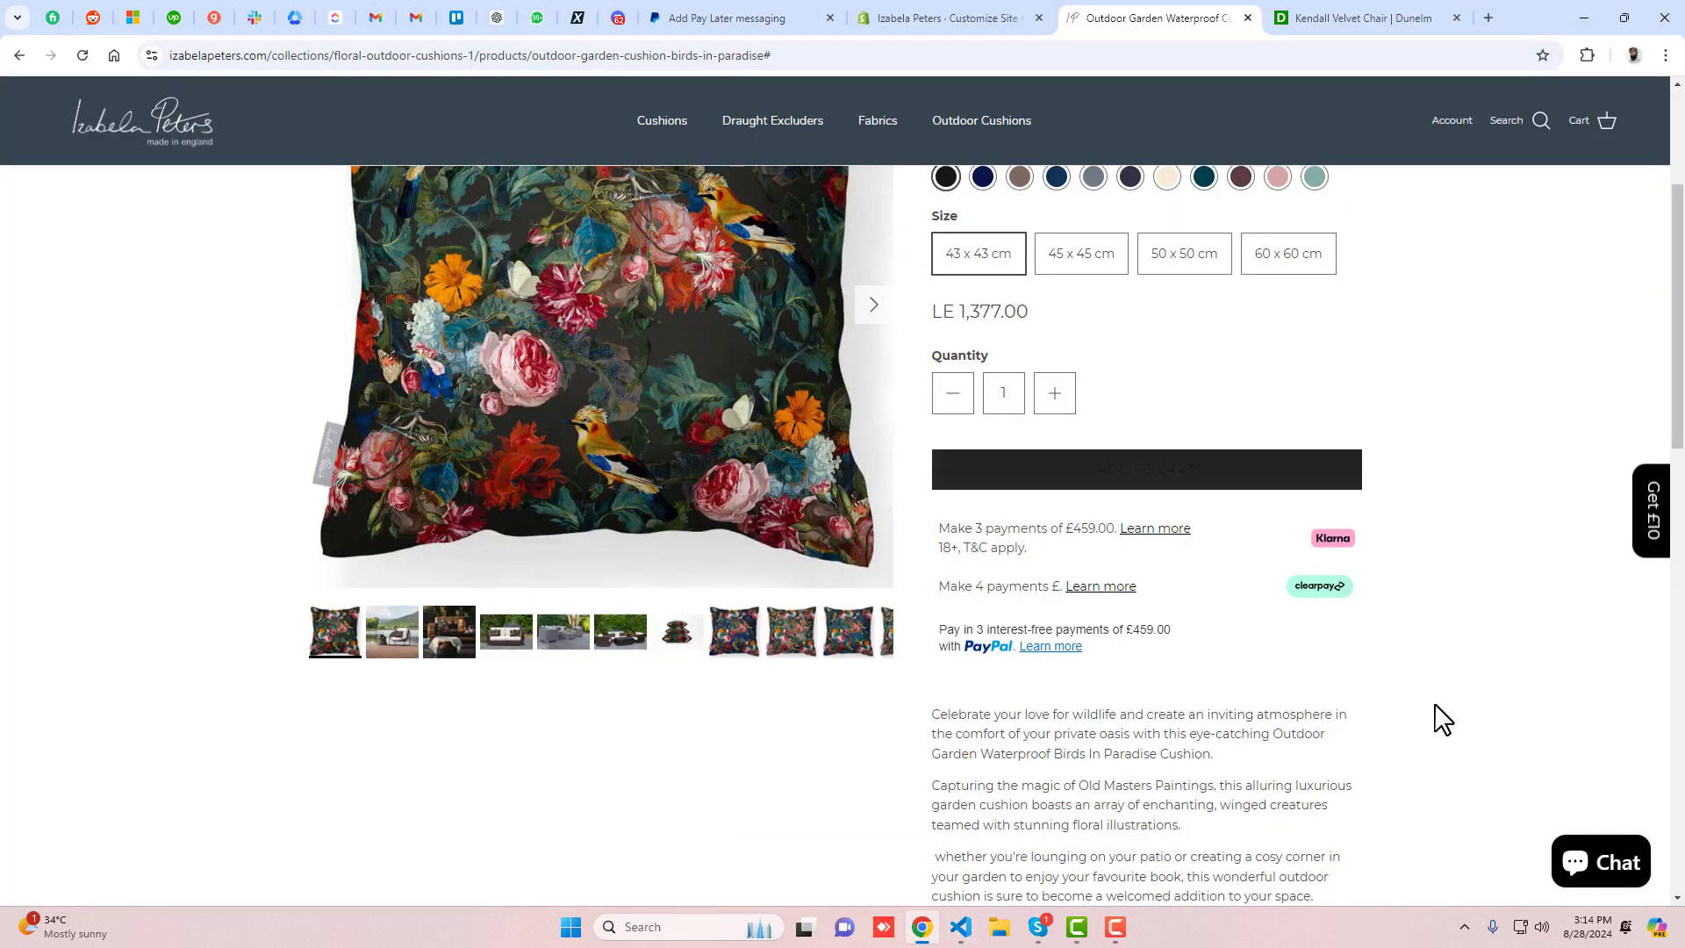